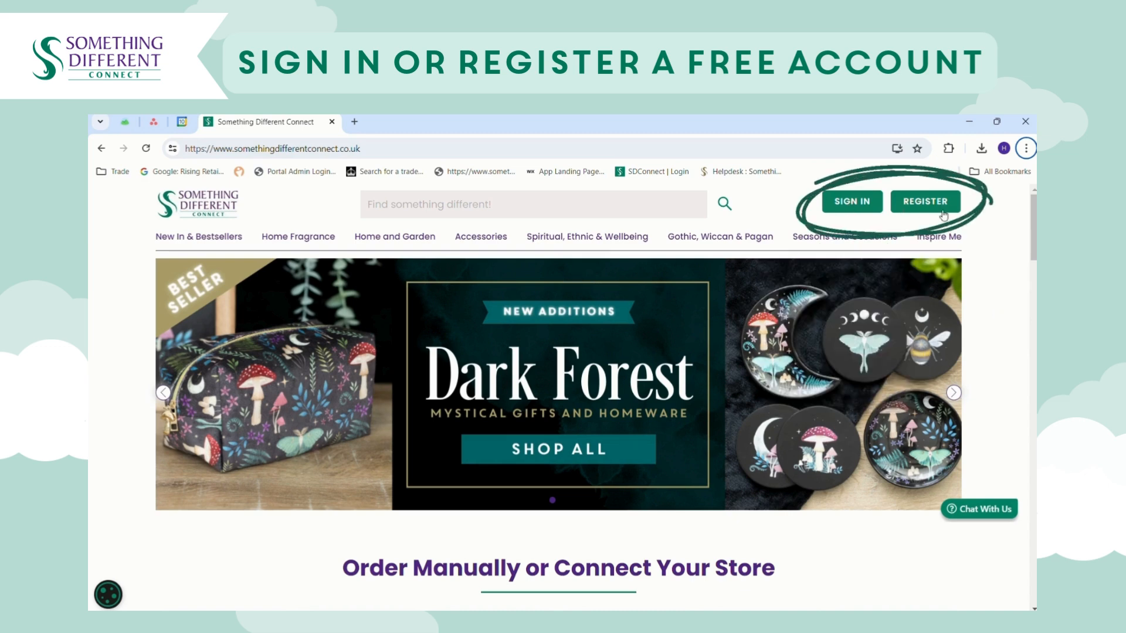
- Sign in to the Something Different Connect account with the saved credentials
{"action": "left_click", "coordinate": [856, 202]}
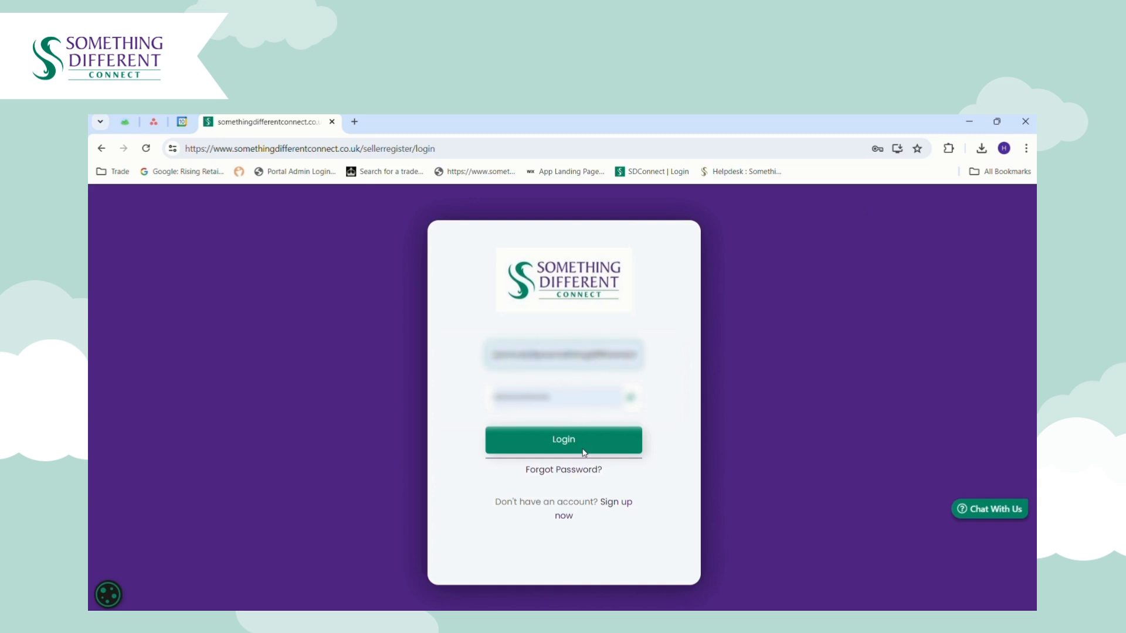
{"action": "left_click", "coordinate": [549, 438]}
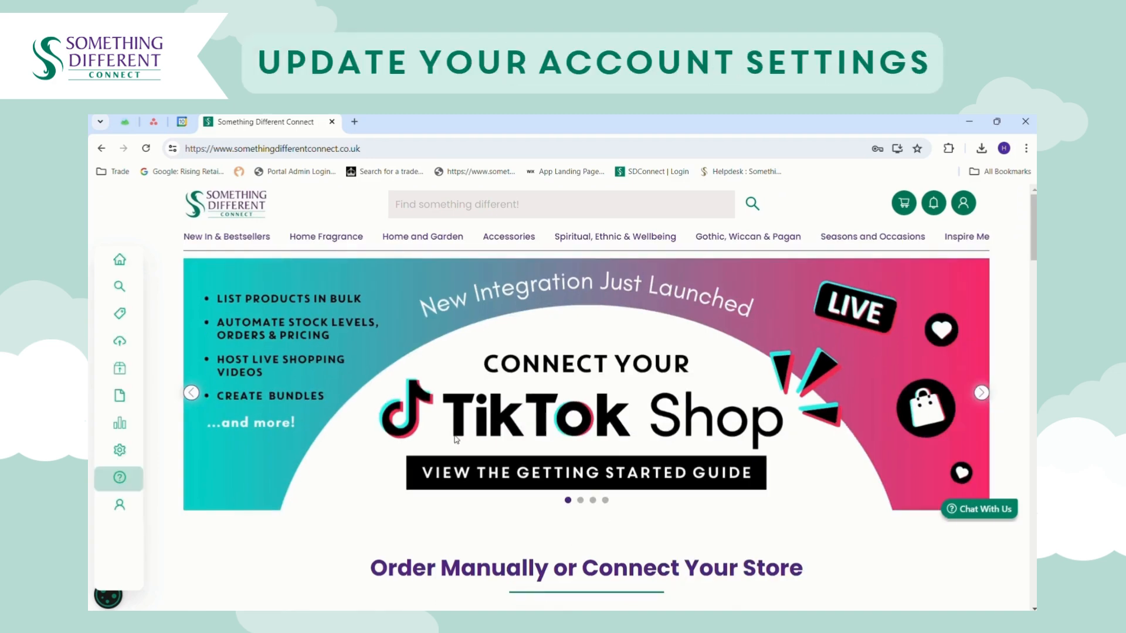
- Open the account settings and look through the contact information and address details
{"action": "mouse_move", "coordinate": [132, 490]}
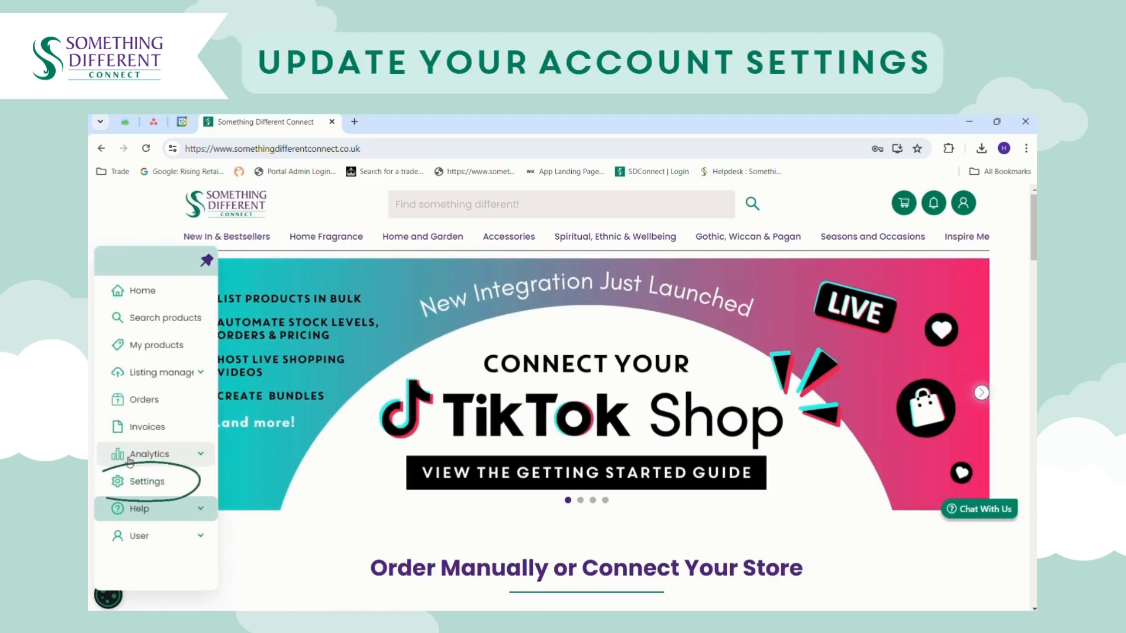
{"action": "left_click", "coordinate": [131, 489]}
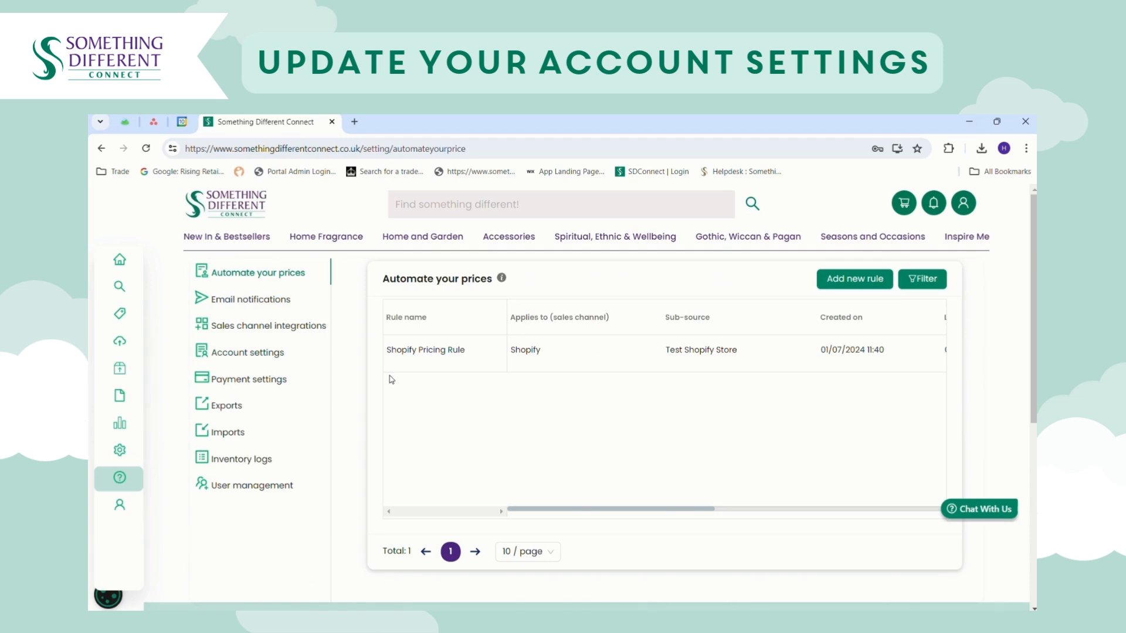
{"action": "left_click", "coordinate": [267, 353]}
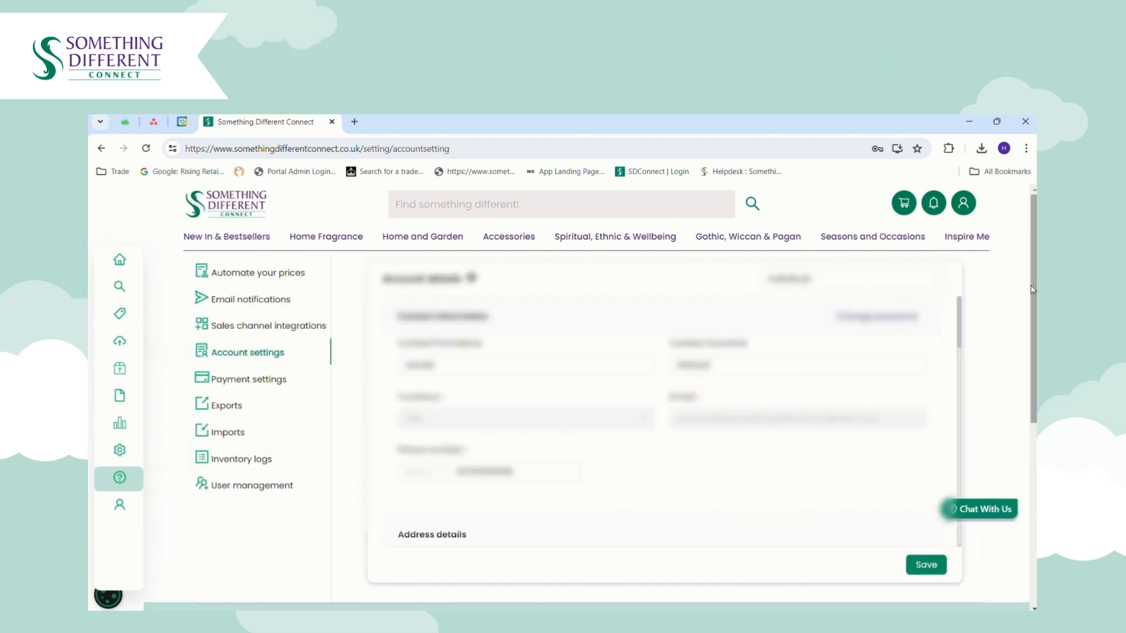
{"action": "mouse_move", "coordinate": [962, 317]}
{"action": "left_mouse_down"}
{"action": "mouse_move", "coordinate": [956, 503]}
{"action": "mouse_move", "coordinate": [969, 312]}
{"action": "left_mouse_up"}
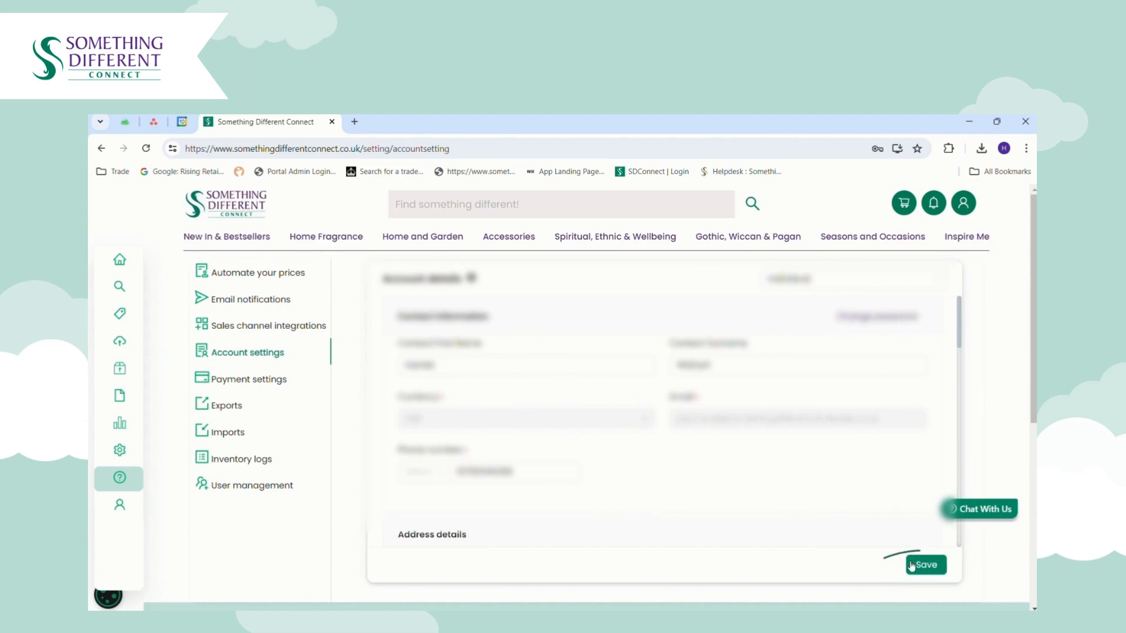
- Add a Visa Debit card as a new payment method in the payment settings and submit its details
{"action": "left_click", "coordinate": [272, 382]}
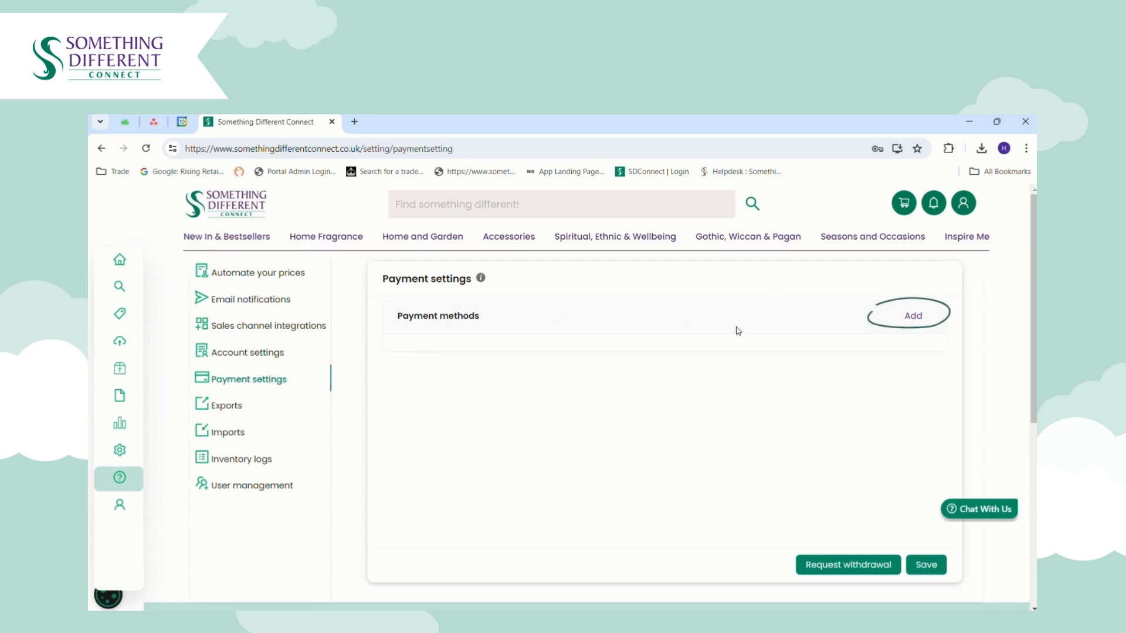
{"action": "left_click", "coordinate": [913, 316]}
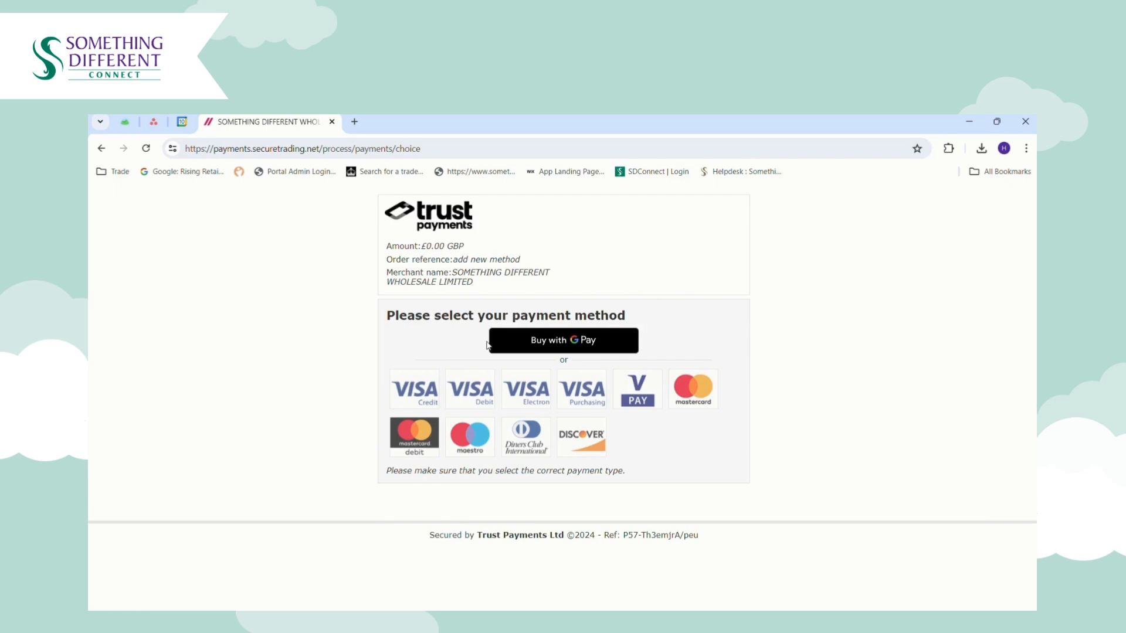
{"action": "left_click", "coordinate": [473, 403]}
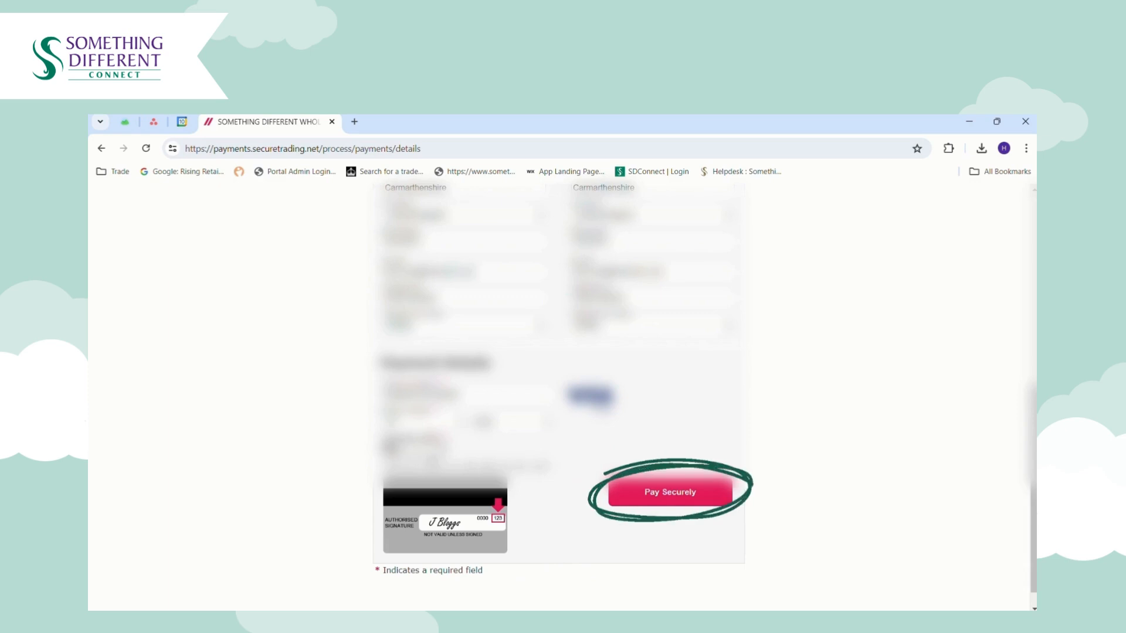
{"action": "left_click", "coordinate": [701, 495]}
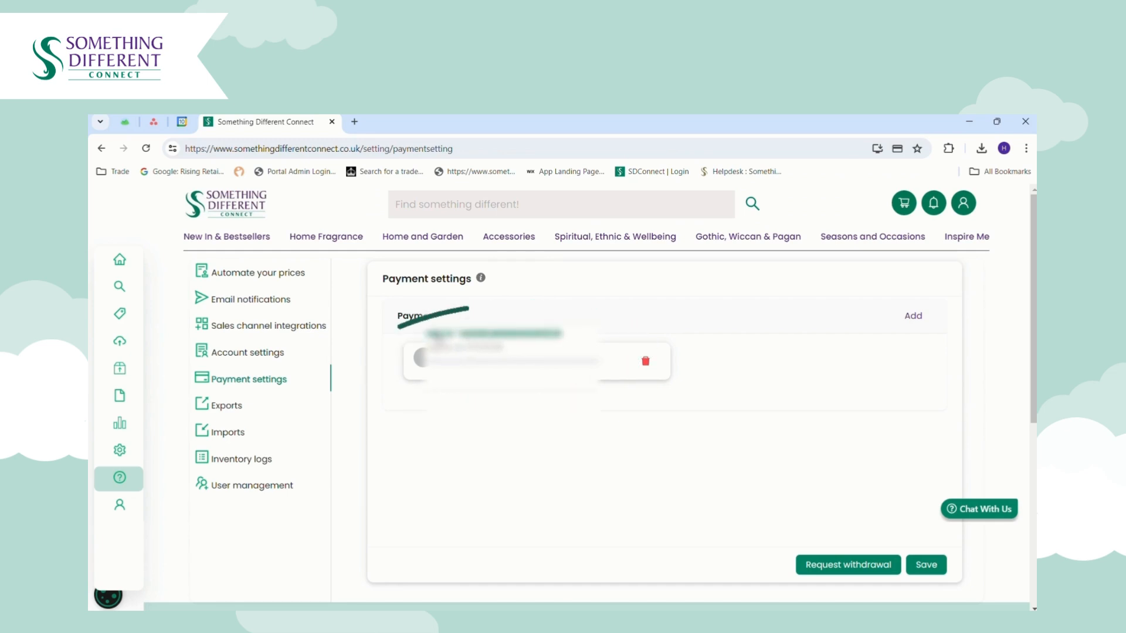
- Make the newly added card the default payment method and save the payment settings
{"action": "left_click", "coordinate": [495, 338]}
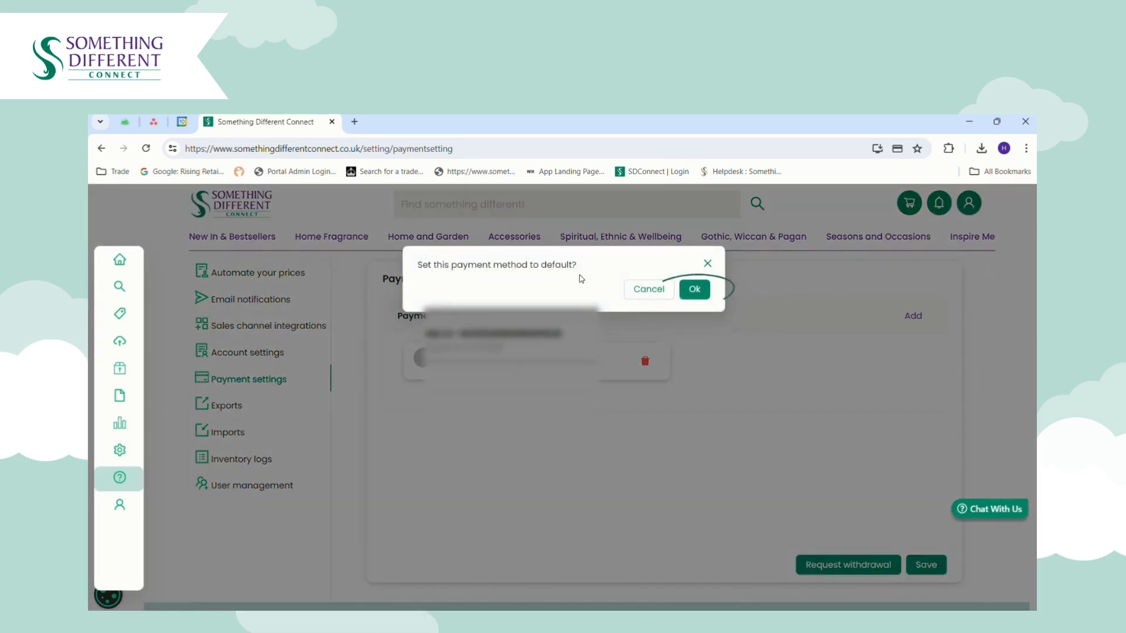
{"action": "left_click", "coordinate": [694, 294]}
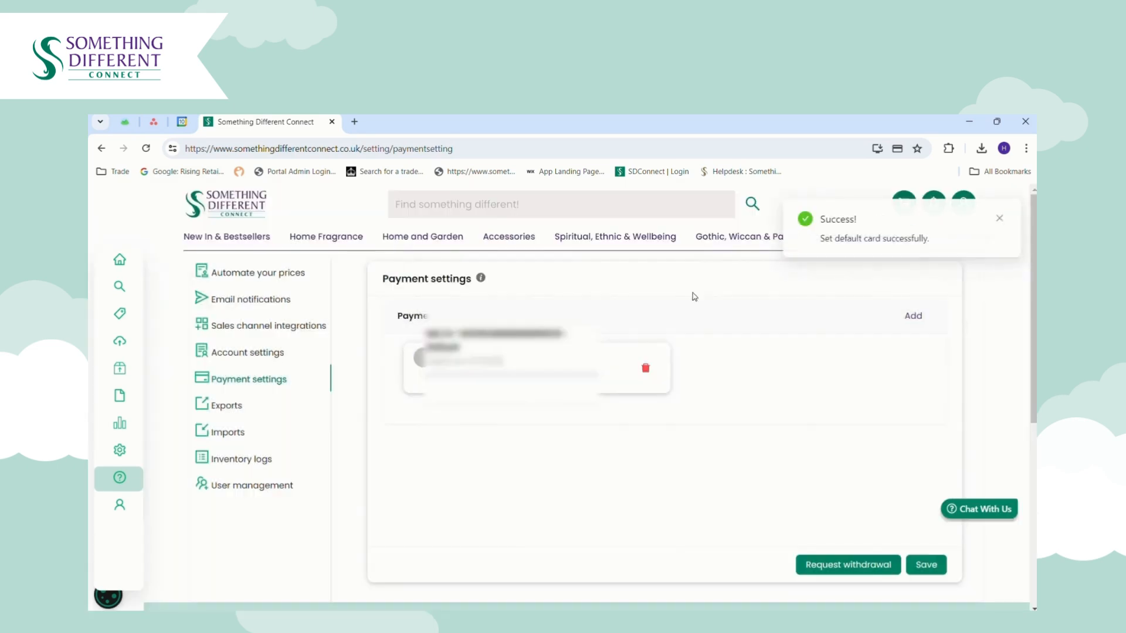
{"action": "left_click", "coordinate": [927, 567]}
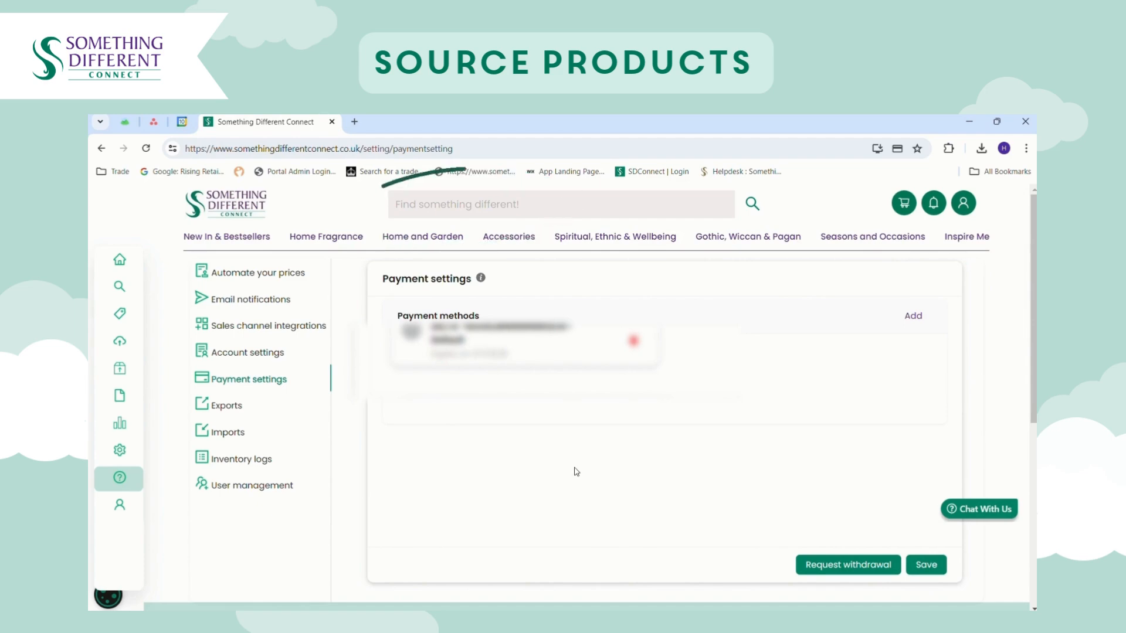
- Search the product catalogue for "house" and browse the matching products
{"action": "left_click", "coordinate": [442, 205]}
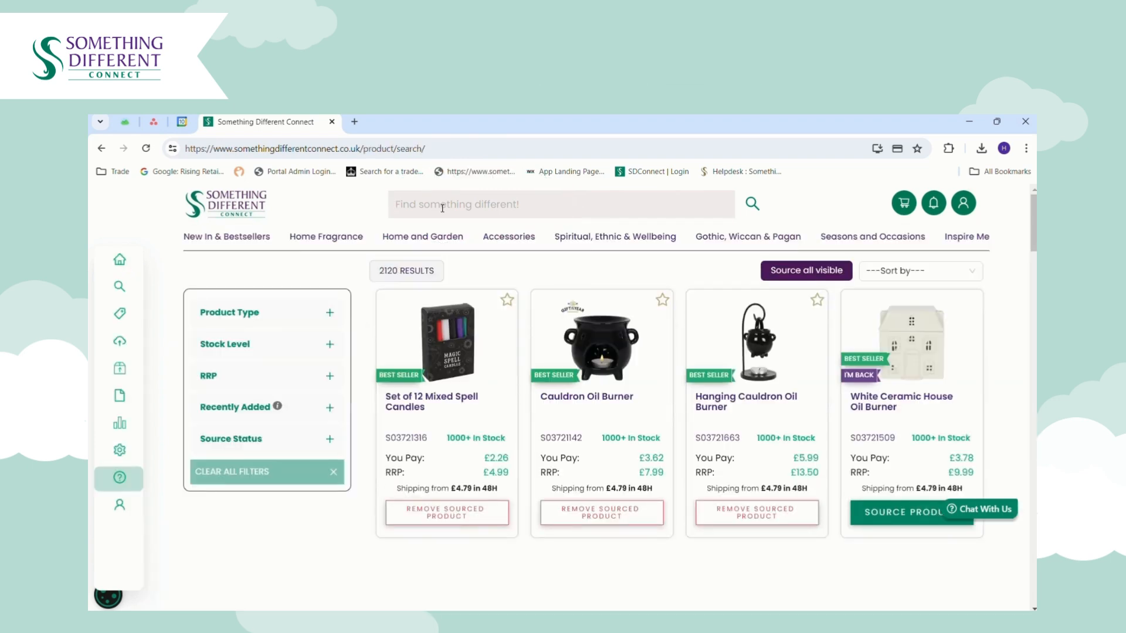
{"action": "type", "text": "house"}
{"action": "key", "text": "Return"}
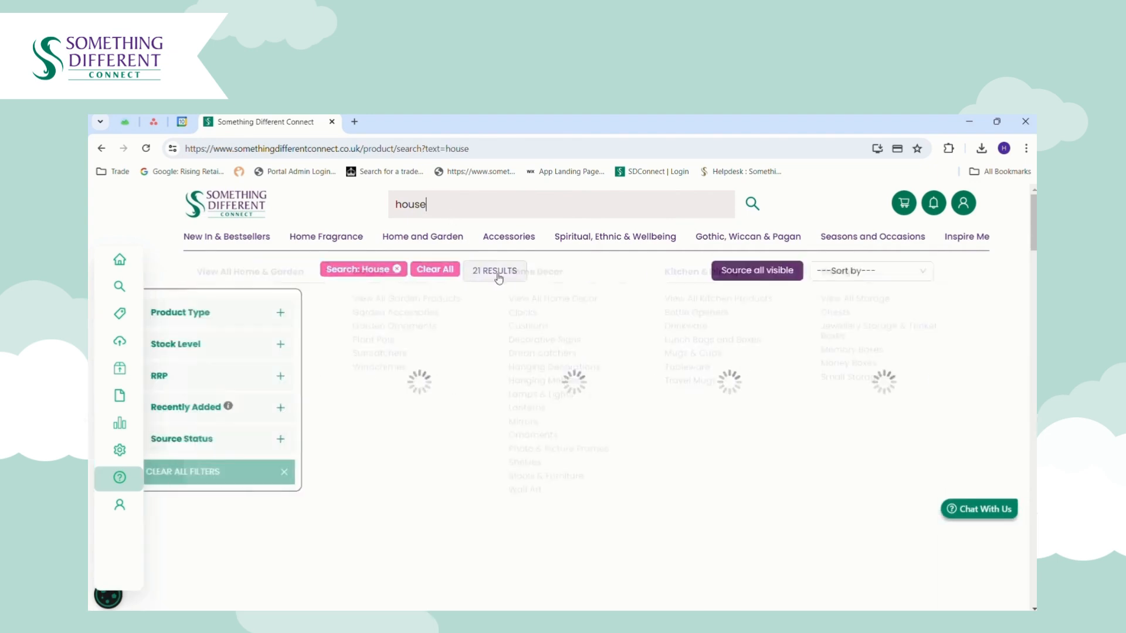
{"action": "mouse_move", "coordinate": [422, 238]}
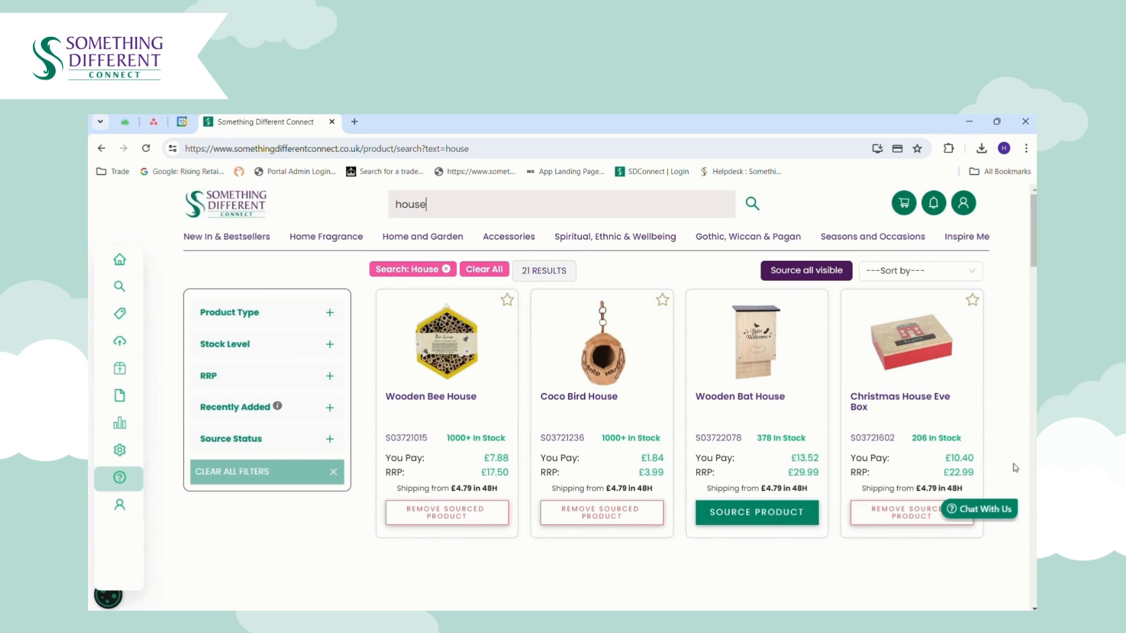
{"action": "scroll", "coordinate": [1013, 410], "scroll_direction": "down", "scroll_amount": 5}
{"action": "scroll", "coordinate": [1008, 233], "scroll_direction": "up", "scroll_amount": 5}
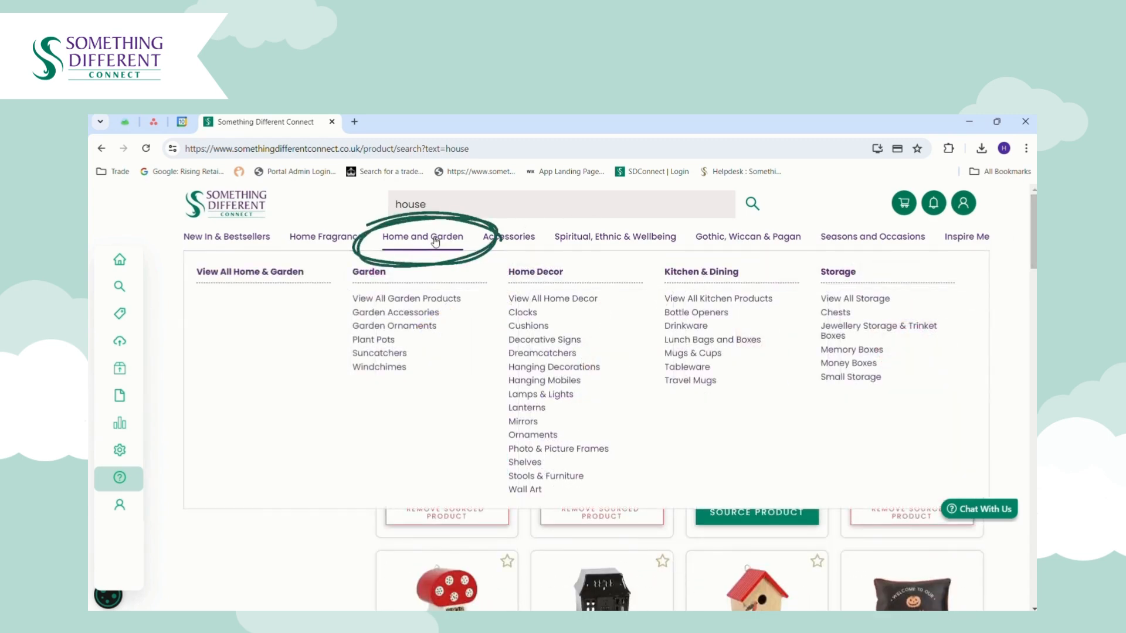
- Look over the product categories and browse the Our Ranges page under Inspire Me
{"action": "mouse_move", "coordinate": [750, 237]}
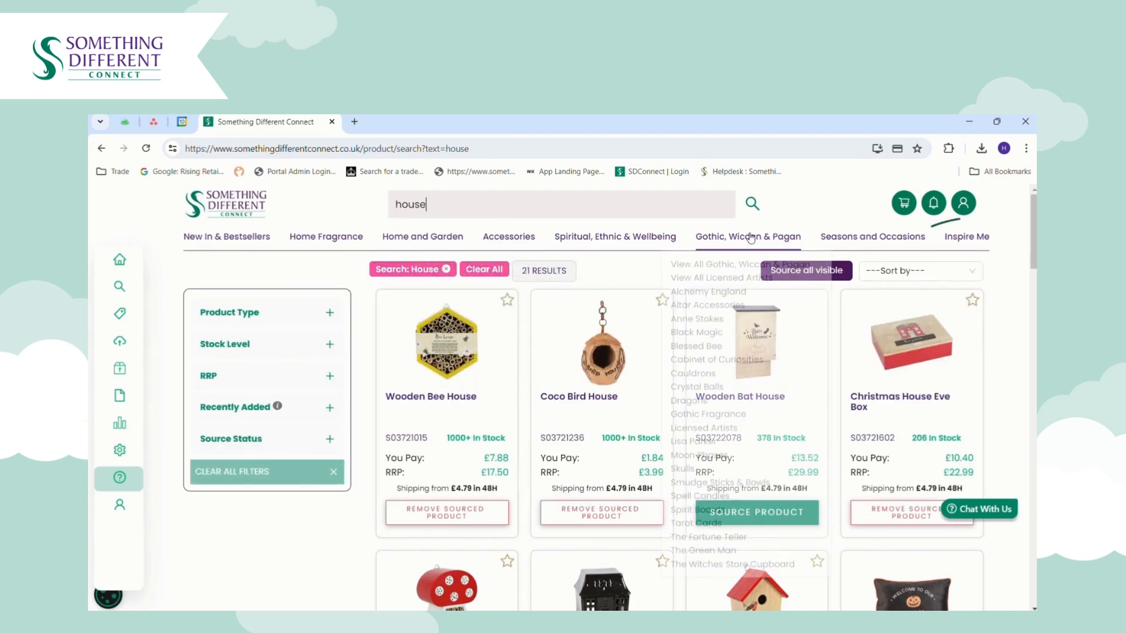
{"action": "mouse_move", "coordinate": [966, 237]}
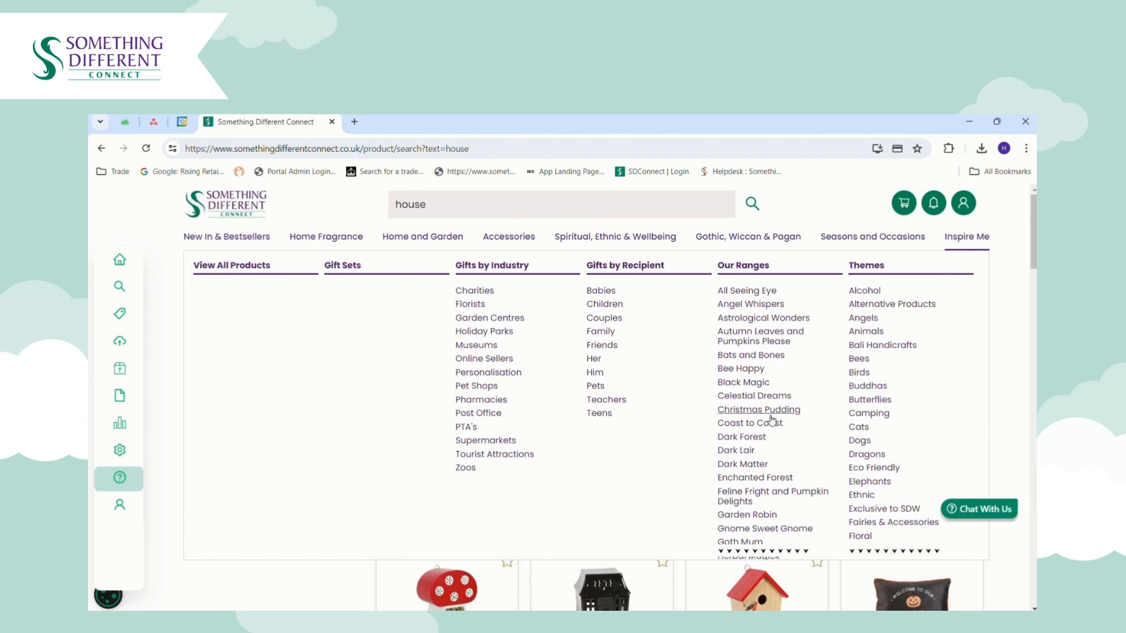
{"action": "left_click", "coordinate": [743, 266]}
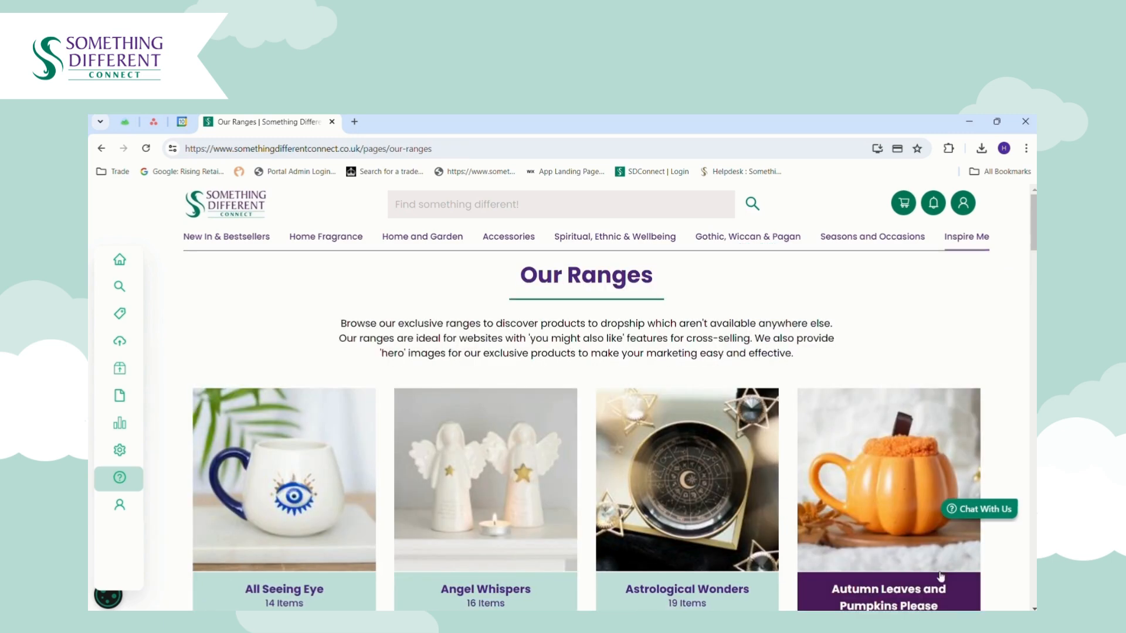
{"action": "mouse_move", "coordinate": [1033, 222]}
{"action": "left_mouse_down"}
{"action": "mouse_move", "coordinate": [1033, 285]}
{"action": "mouse_move", "coordinate": [1034, 226]}
{"action": "left_mouse_up"}
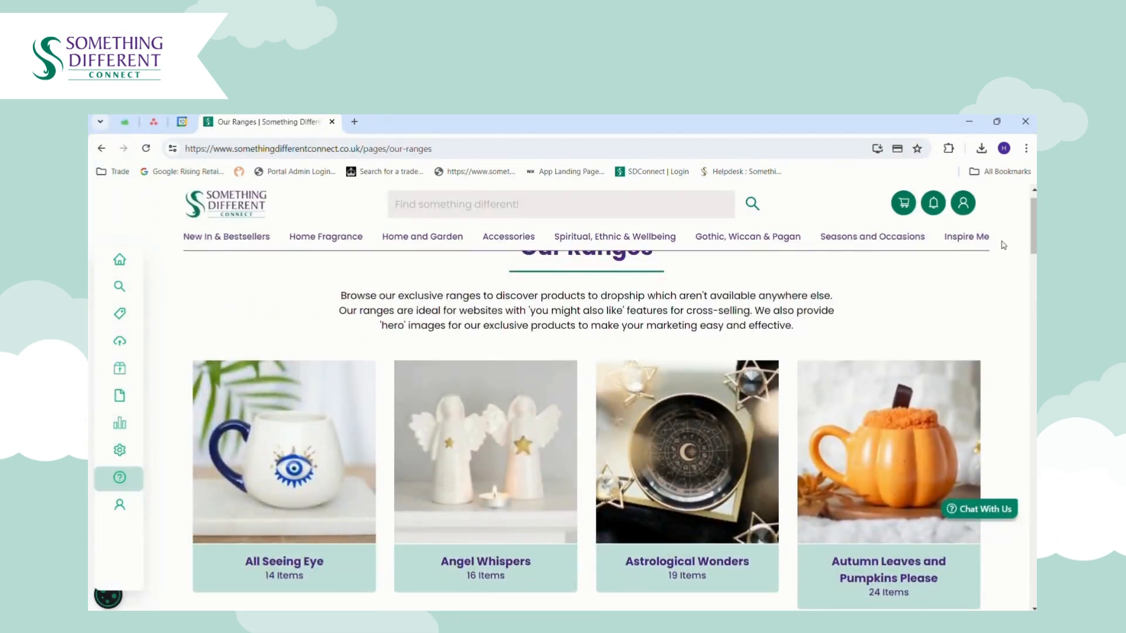
- Source the Snuggle Season Oil Burner and the Pink Gingerbread House Oil Burner from the New In collection
{"action": "mouse_move", "coordinate": [348, 242]}
{"action": "mouse_move", "coordinate": [246, 240]}
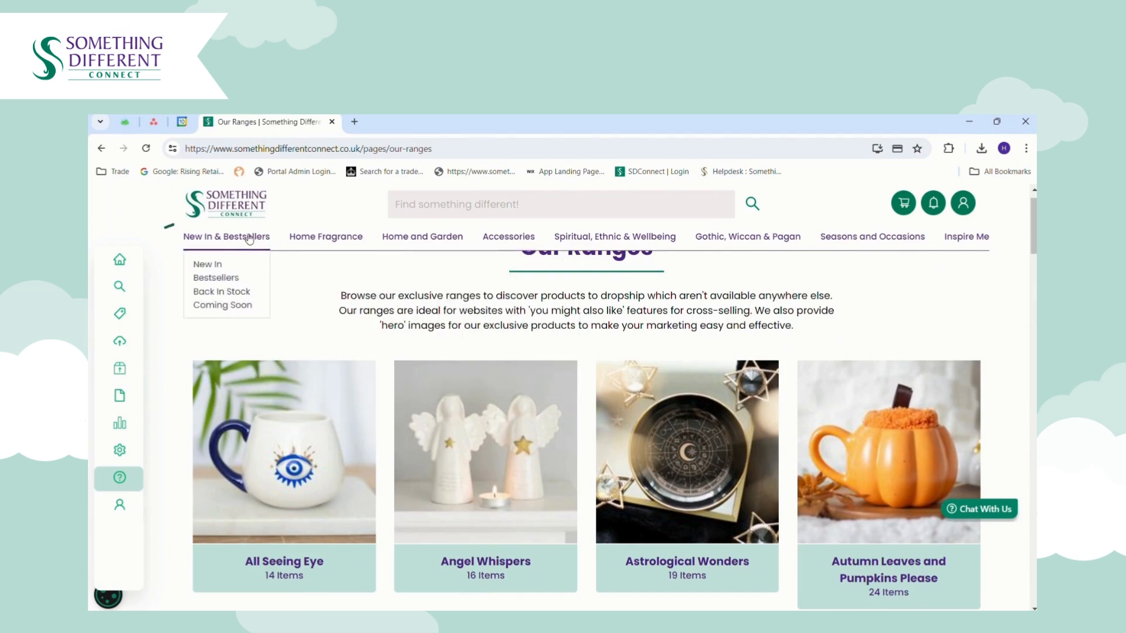
{"action": "left_click", "coordinate": [208, 265]}
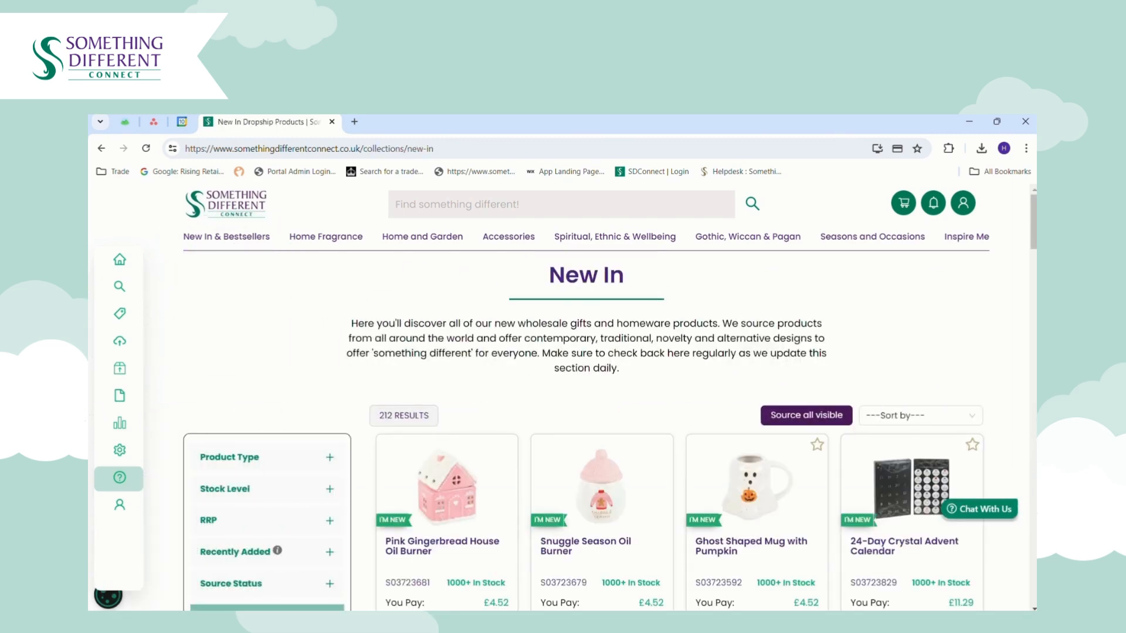
{"action": "scroll", "coordinate": [610, 401], "scroll_direction": "down", "scroll_amount": 5}
{"action": "scroll", "coordinate": [610, 402], "scroll_direction": "up", "scroll_amount": 2}
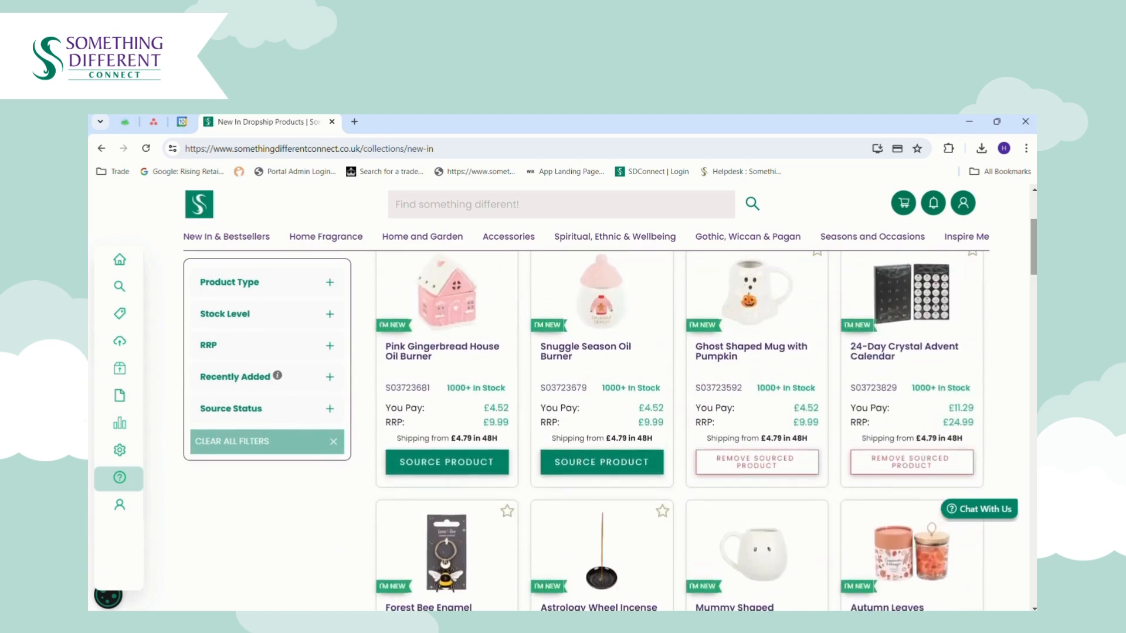
{"action": "left_click", "coordinate": [615, 462]}
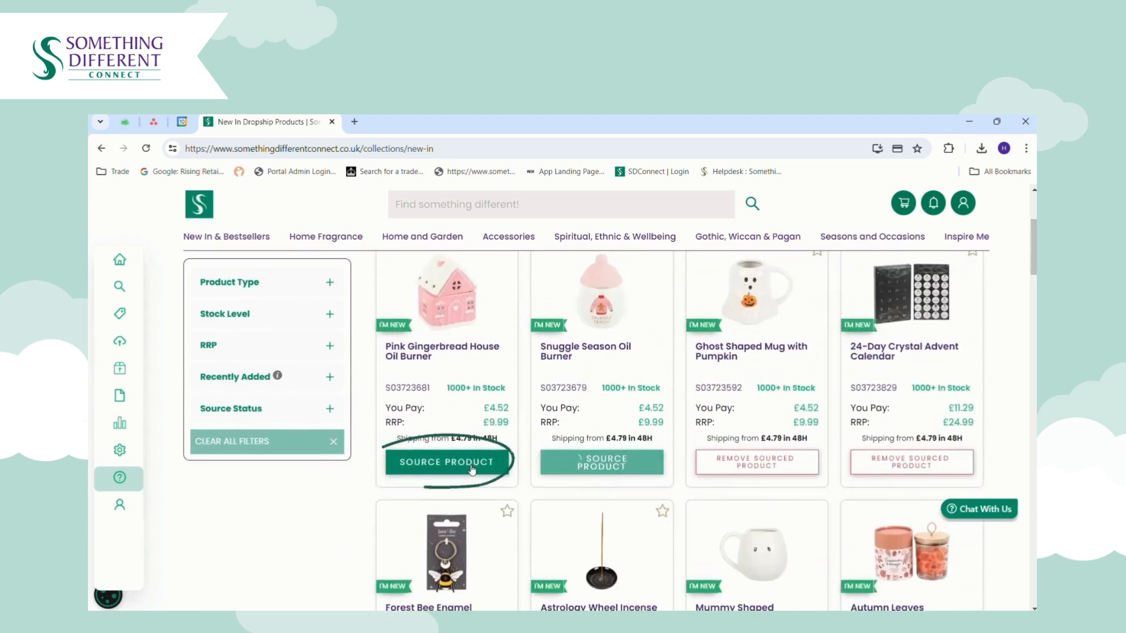
{"action": "left_click", "coordinate": [468, 463]}
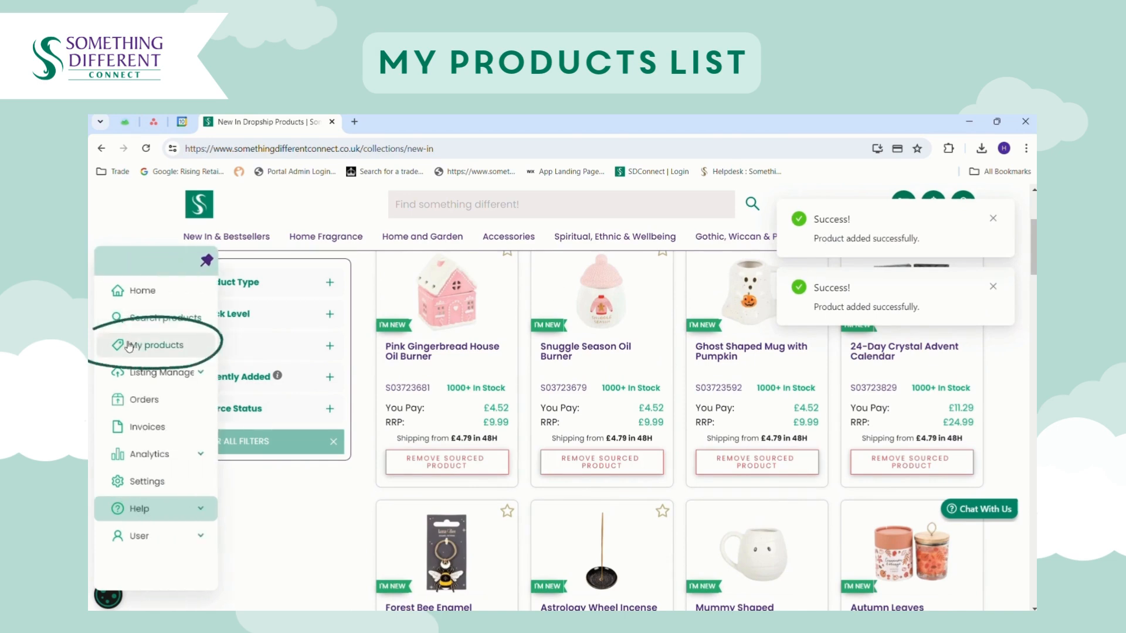
- Open the list of sourced products and review its columns, from image and SKU through to the discount columns
{"action": "left_click", "coordinate": [132, 345]}
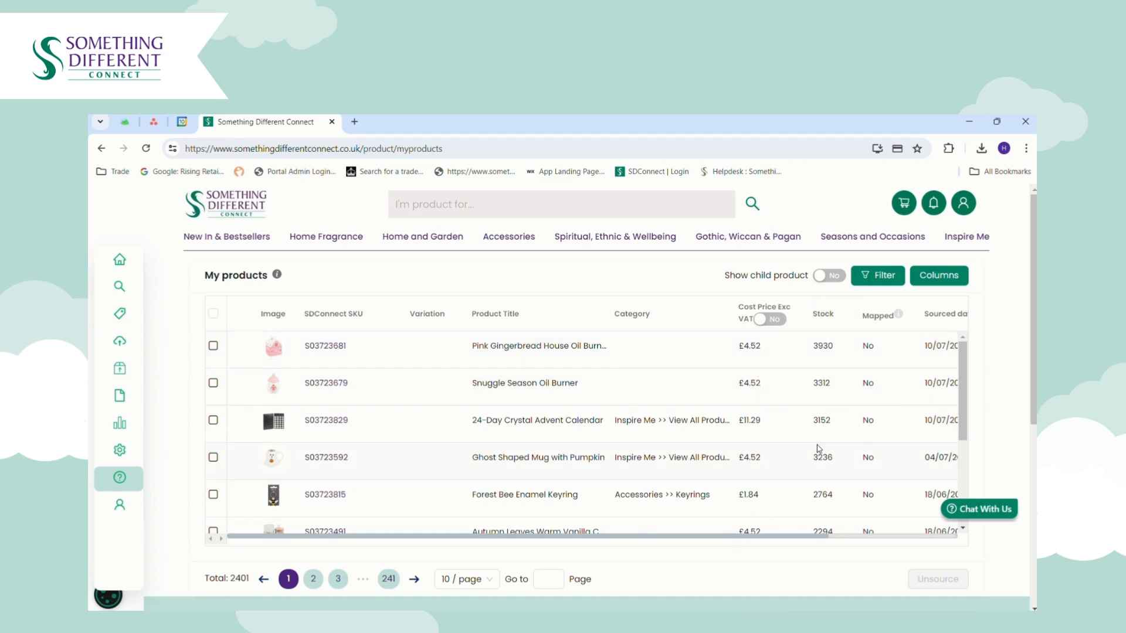
{"action": "left_click_drag", "start_coordinate": [787, 540], "coordinate": [904, 530]}
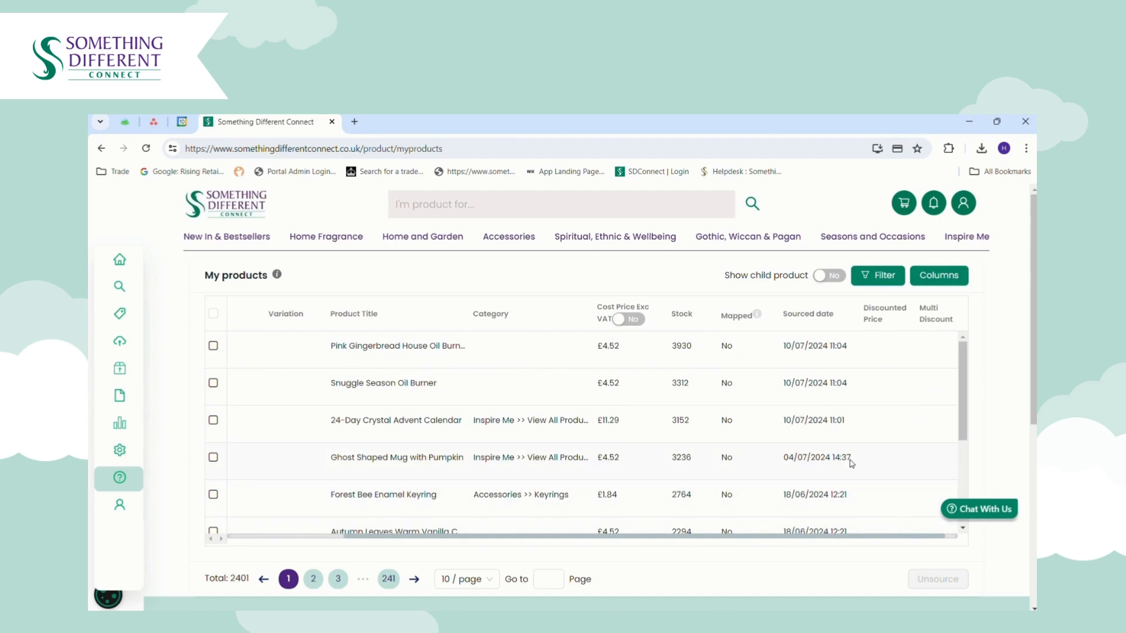
{"action": "left_click_drag", "start_coordinate": [866, 537], "coordinate": [908, 536]}
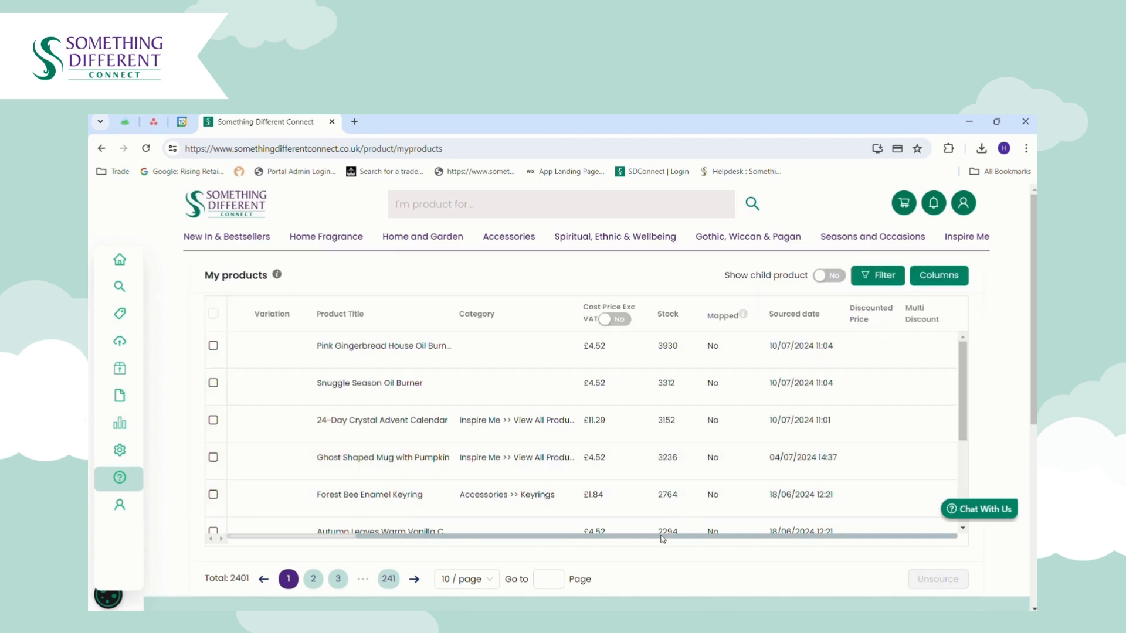
{"action": "left_click_drag", "start_coordinate": [663, 538], "coordinate": [512, 536]}
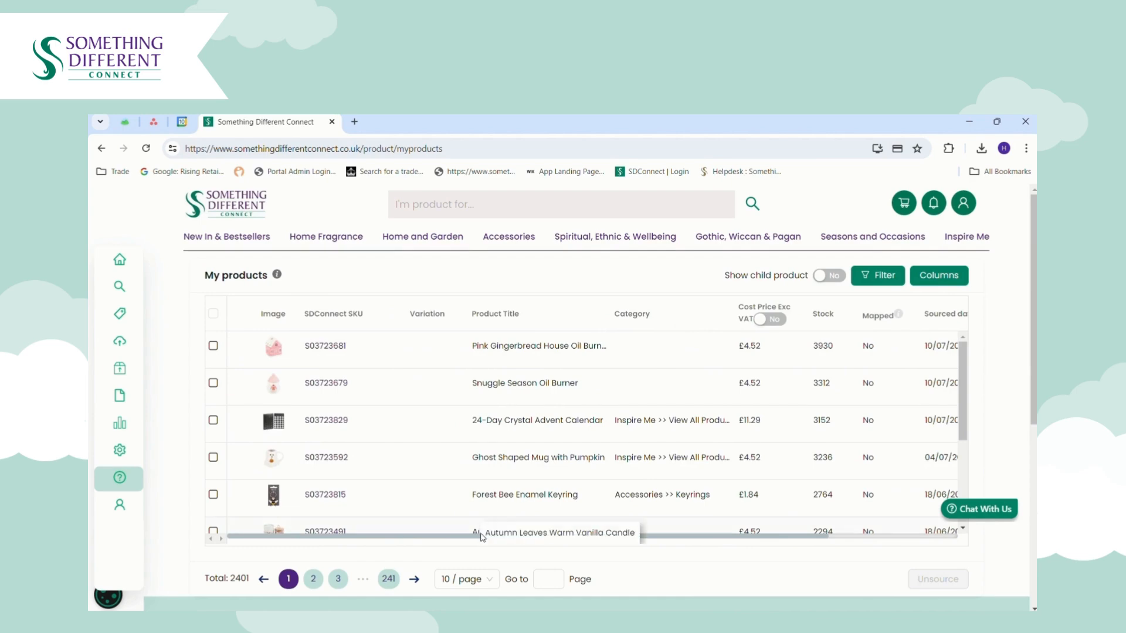
- Unsource the Pink Gingerbread House Oil Burner from the sourced products list
{"action": "left_click", "coordinate": [213, 346]}
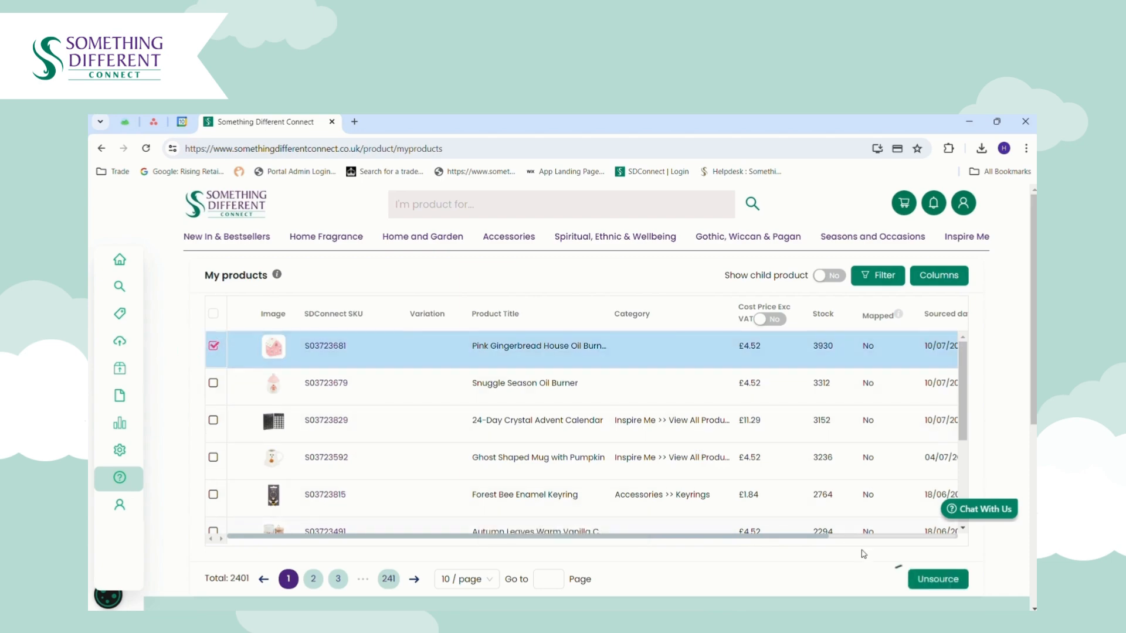
{"action": "left_click", "coordinate": [925, 580]}
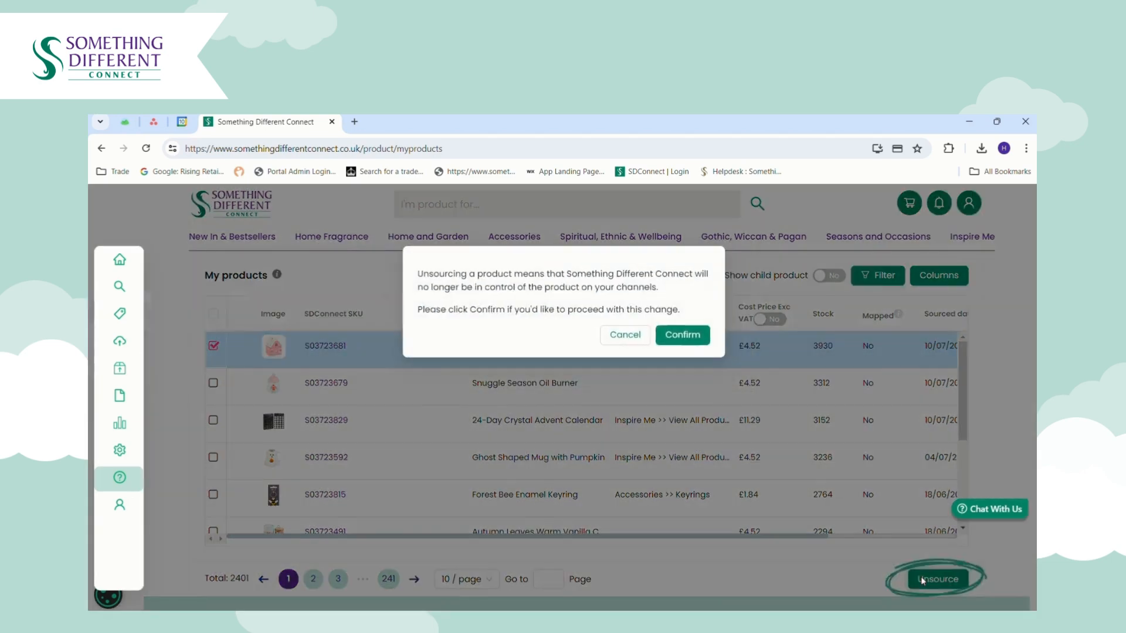
{"action": "left_click", "coordinate": [683, 335]}
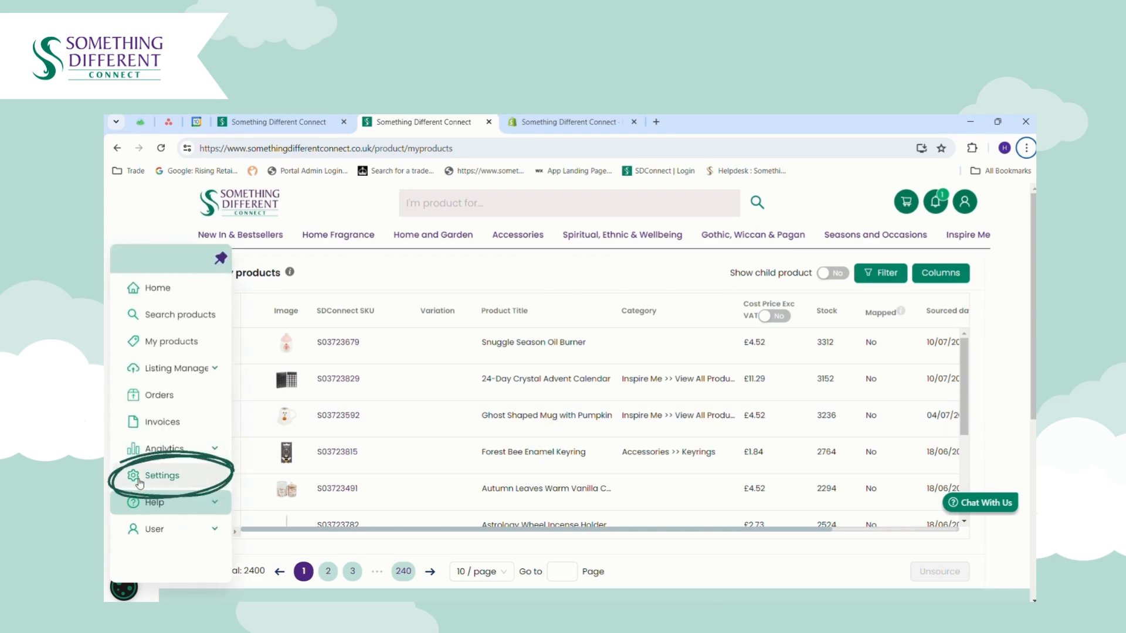
- Start adding a sales channel from the sales channel integration settings and look through the available channels
{"action": "left_click", "coordinate": [140, 480]}
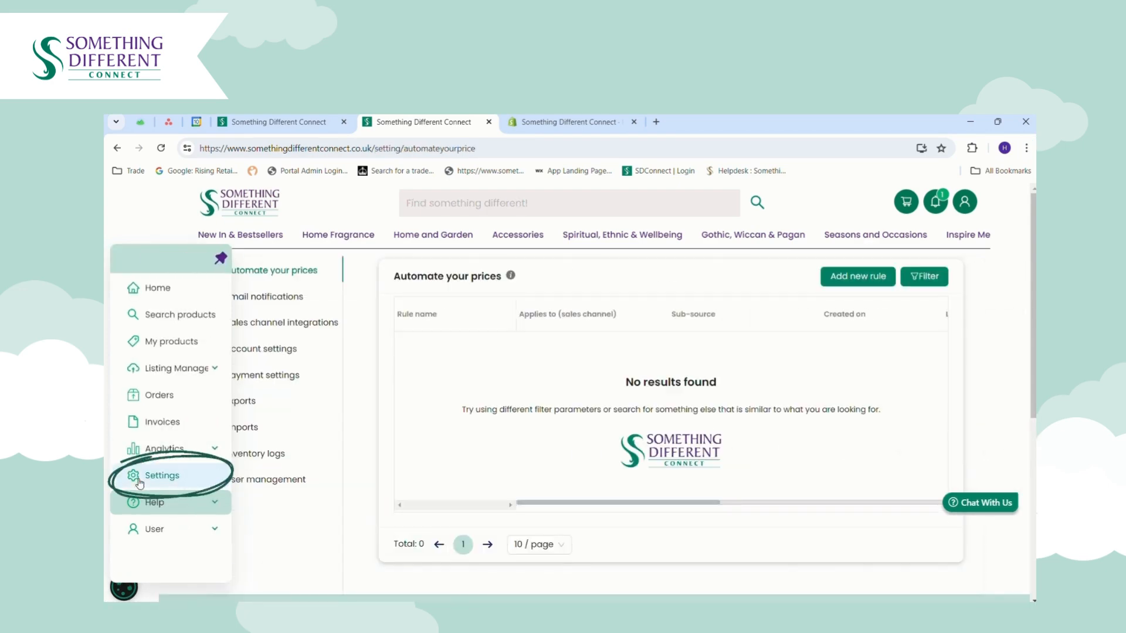
{"action": "left_click", "coordinate": [305, 324]}
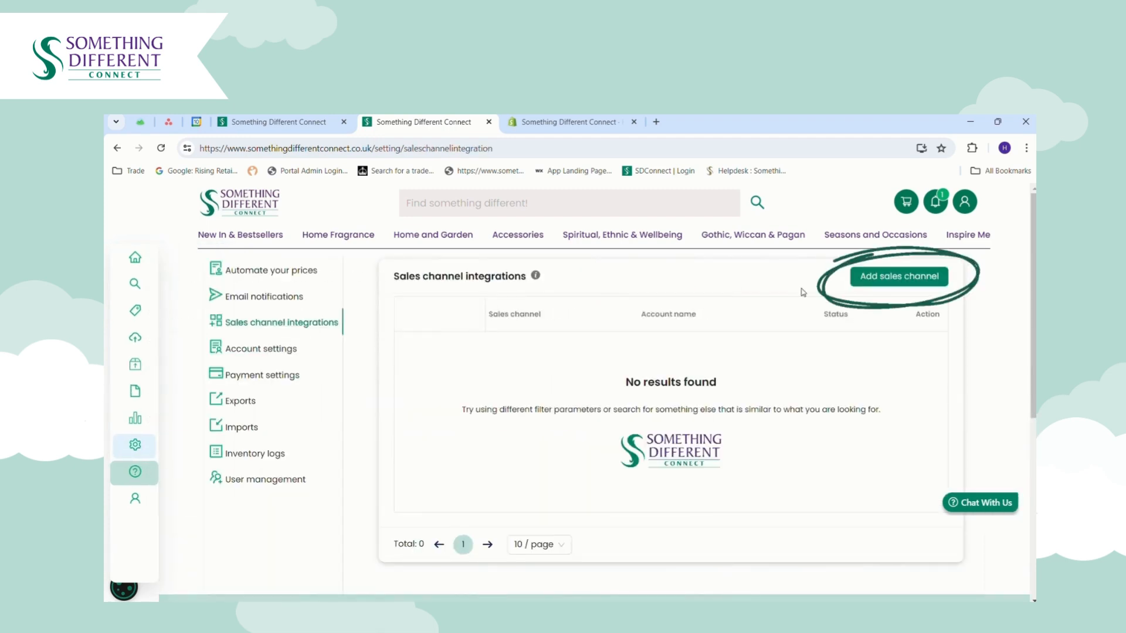
{"action": "left_click", "coordinate": [879, 276]}
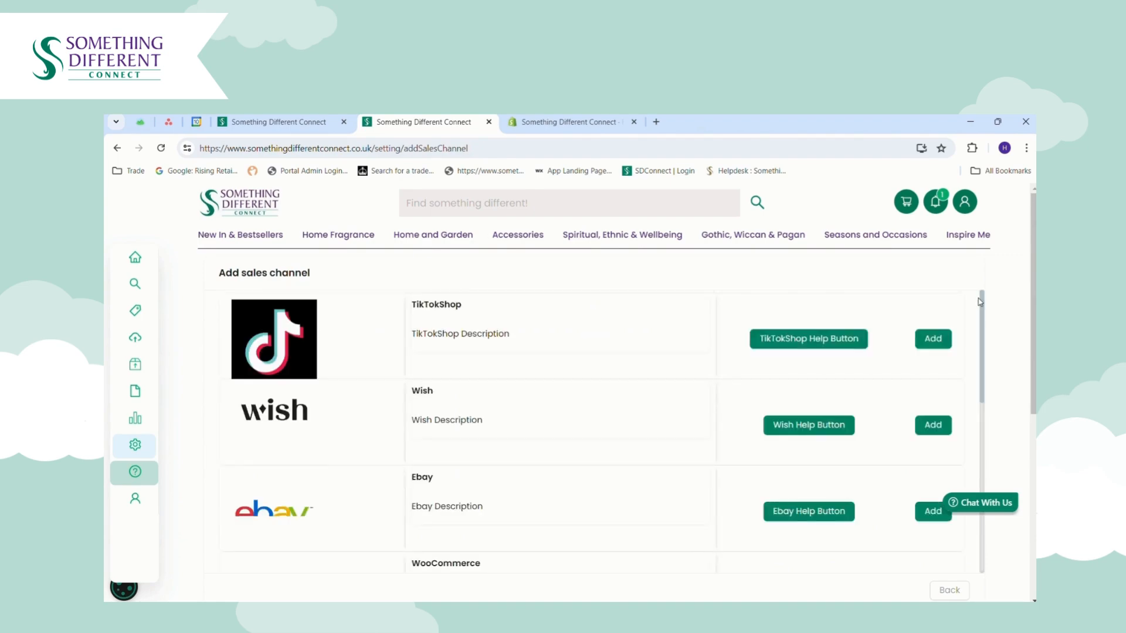
{"action": "scroll", "coordinate": [938, 410], "scroll_direction": "down", "scroll_amount": 6}
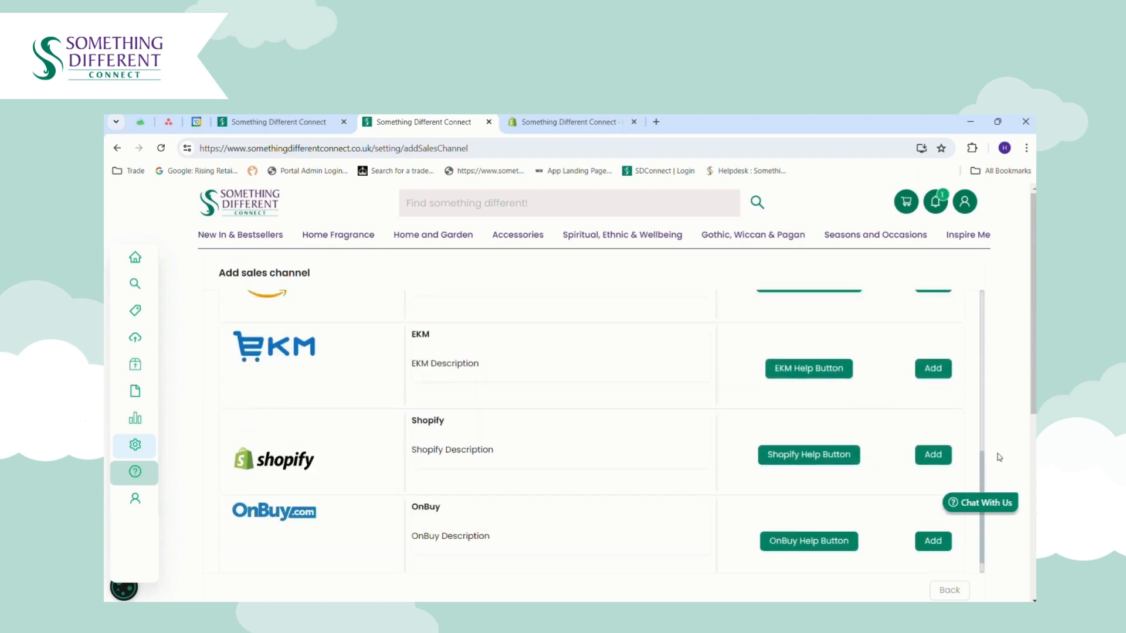
{"action": "scroll", "coordinate": [997, 455], "scroll_direction": "up", "scroll_amount": 5}
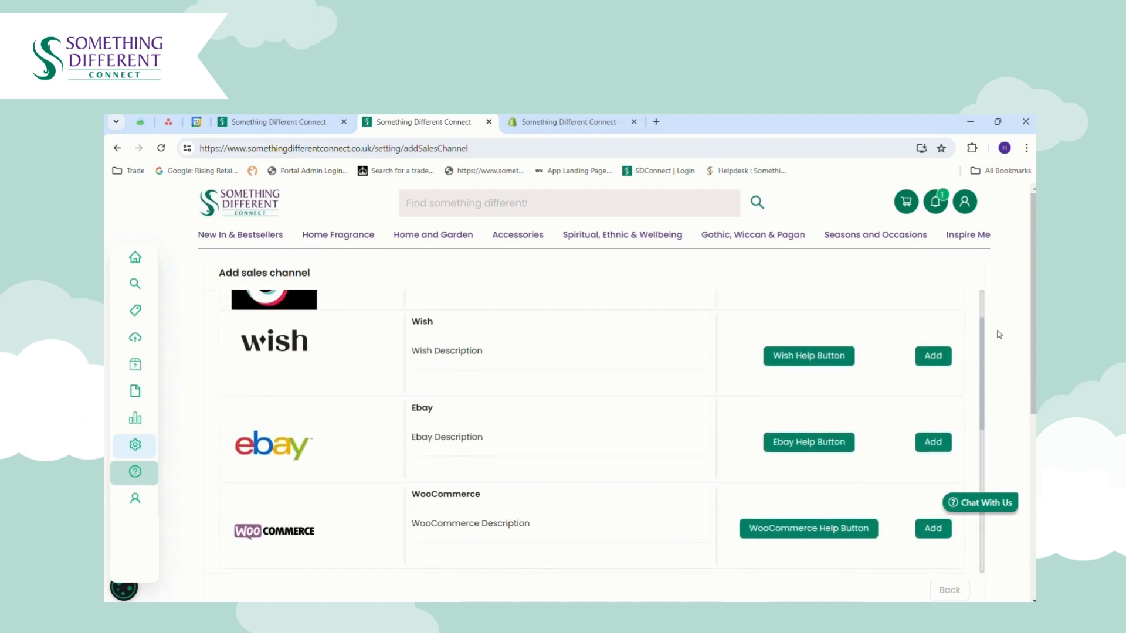
{"action": "scroll", "coordinate": [999, 316], "scroll_direction": "up", "scroll_amount": 1}
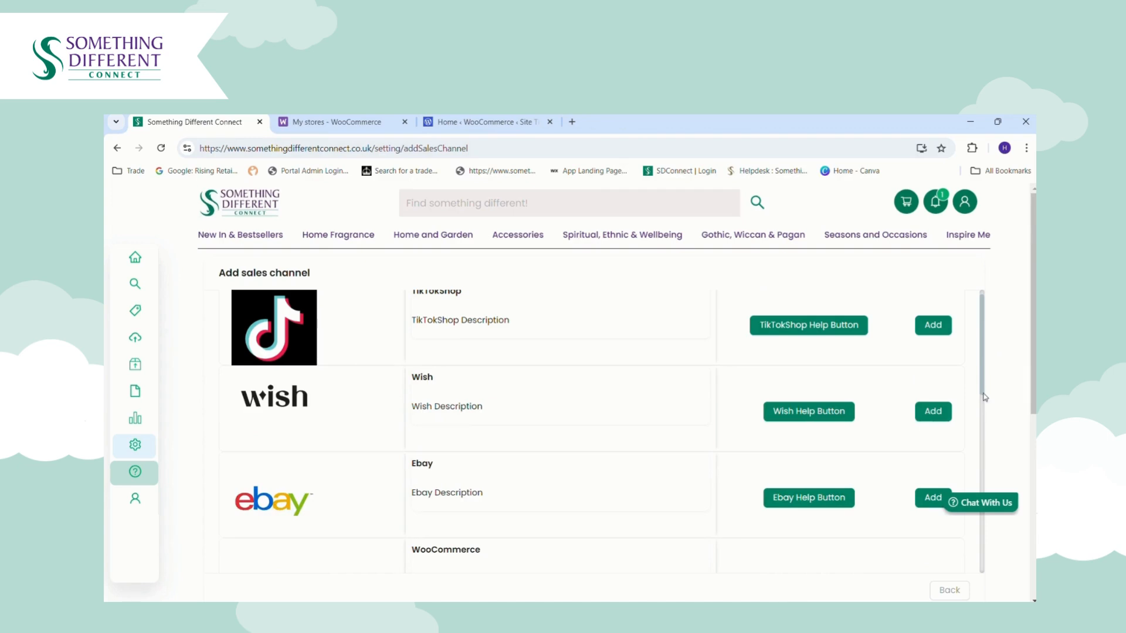
- Add WooCommerce as the sales channel with the account name Connect Test Store and proceed to its credentials
{"action": "left_click_drag", "start_coordinate": [983, 391], "coordinate": [990, 453]}
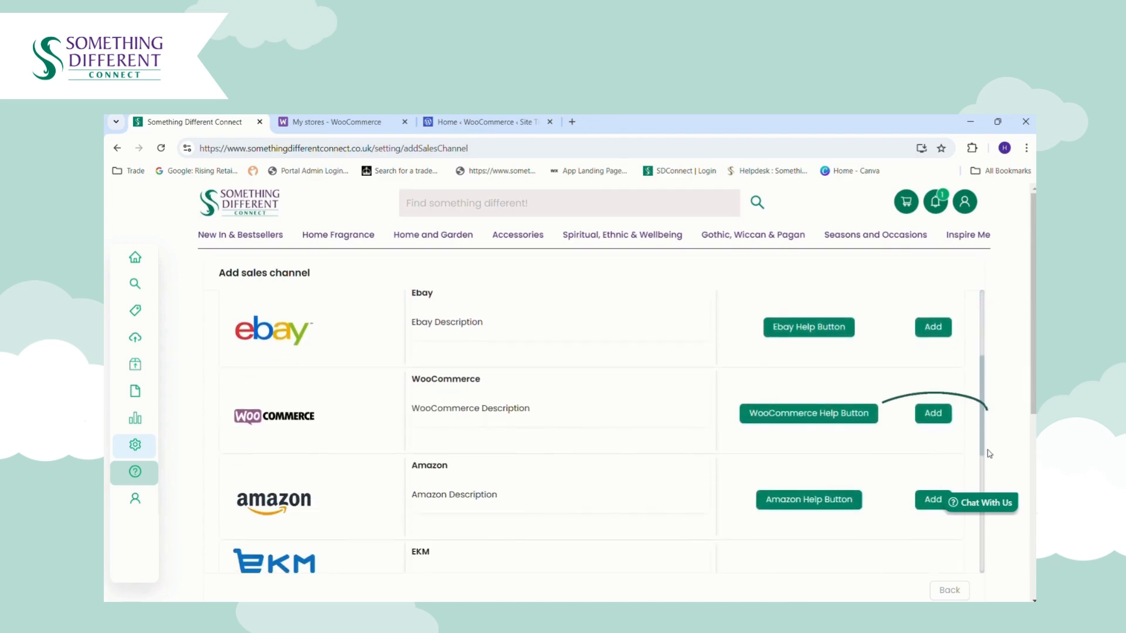
{"action": "left_click", "coordinate": [933, 415]}
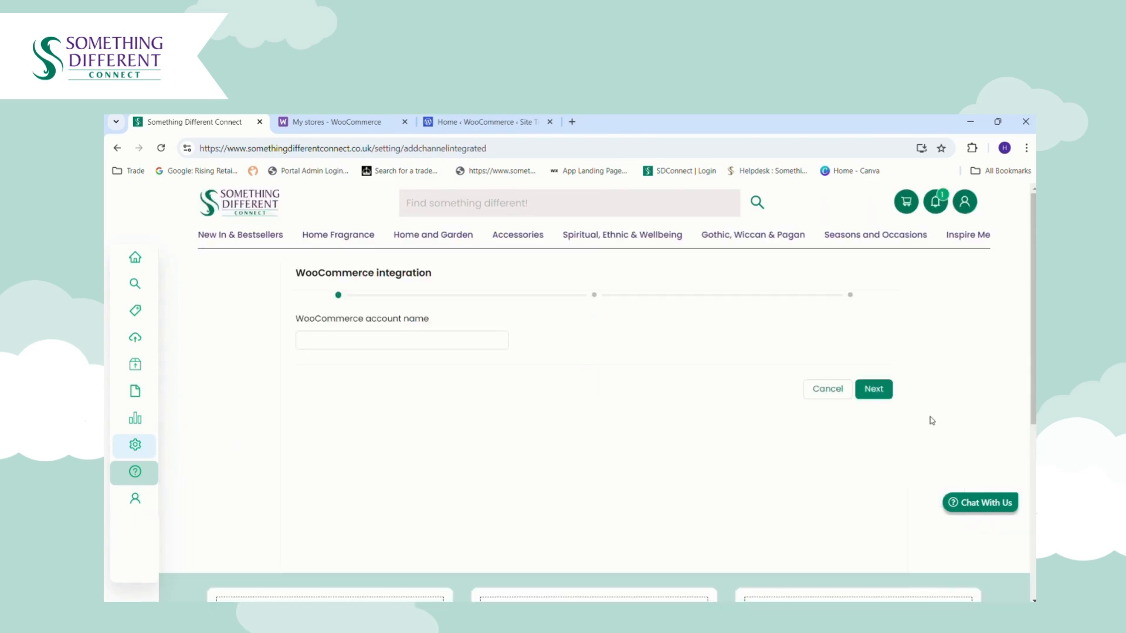
{"action": "left_click", "coordinate": [472, 349]}
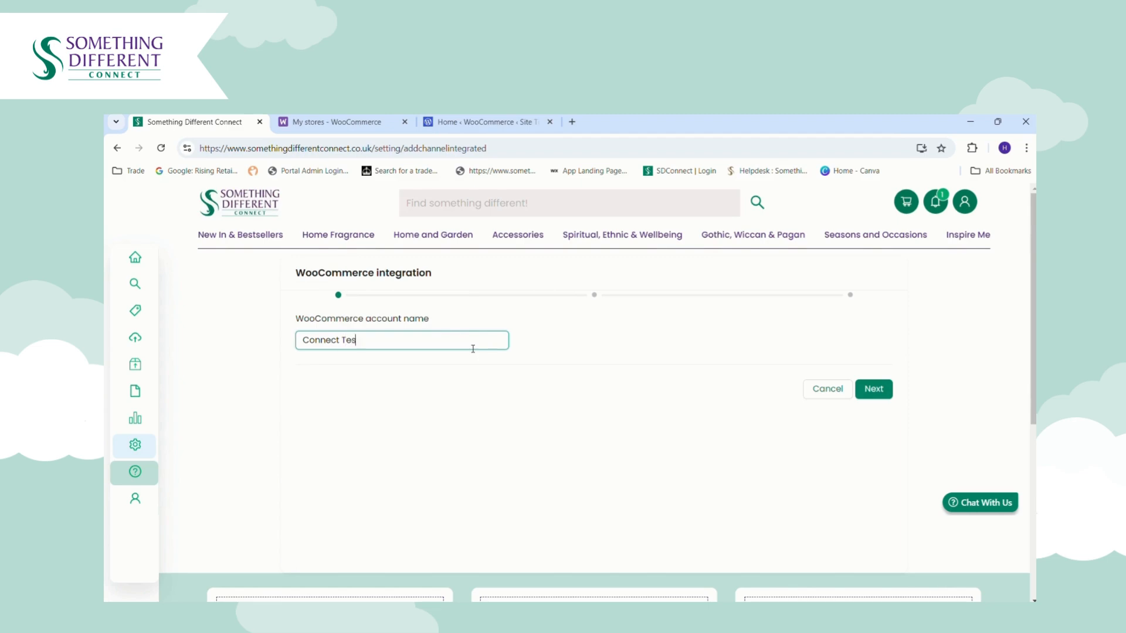
{"action": "type", "text": "Connect Test Store"}
{"action": "left_click", "coordinate": [872, 389]}
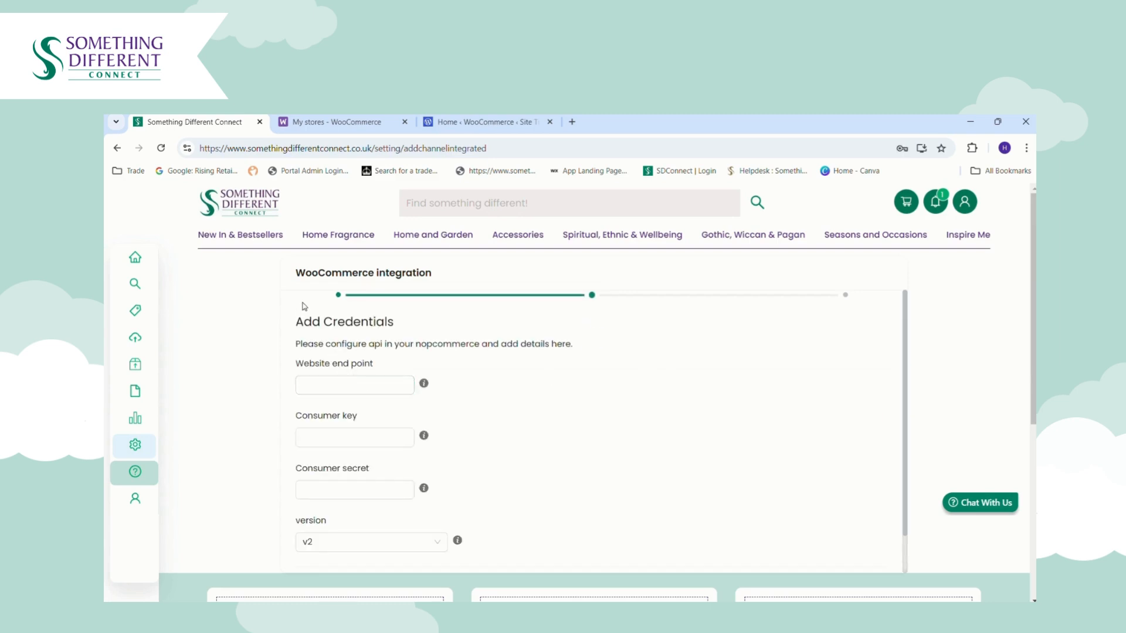
{"action": "left_click", "coordinate": [460, 118]}
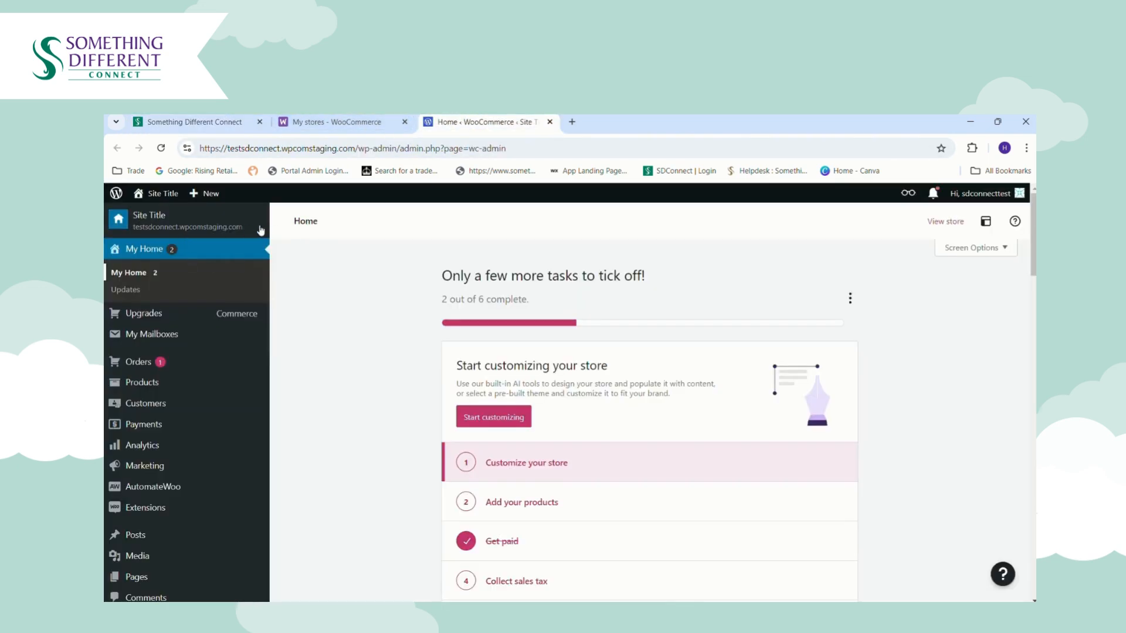
{"action": "left_click", "coordinate": [237, 233]}
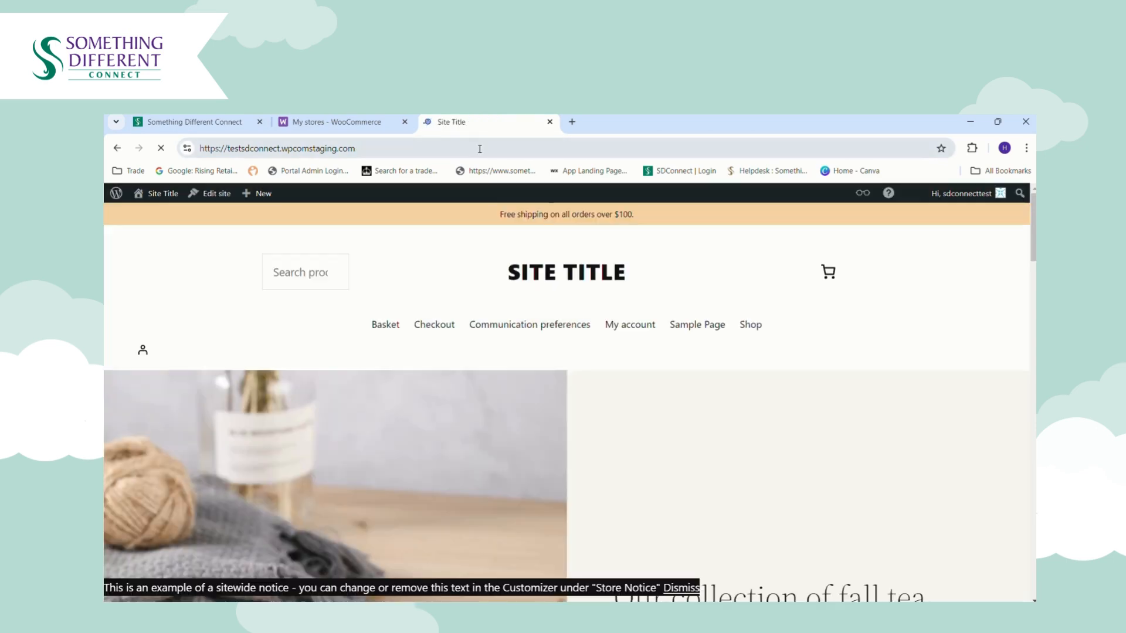
{"action": "left_click", "coordinate": [480, 148]}
{"action": "key", "text": "ctrl+c"}
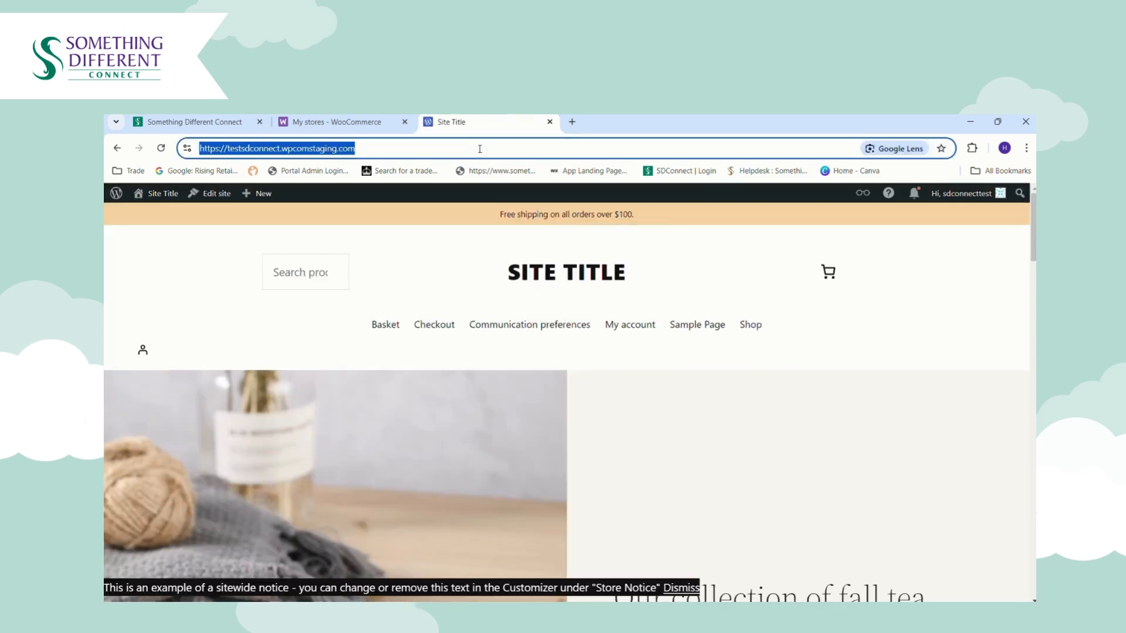
{"action": "left_click", "coordinate": [193, 122]}
{"action": "left_click", "coordinate": [340, 441]}
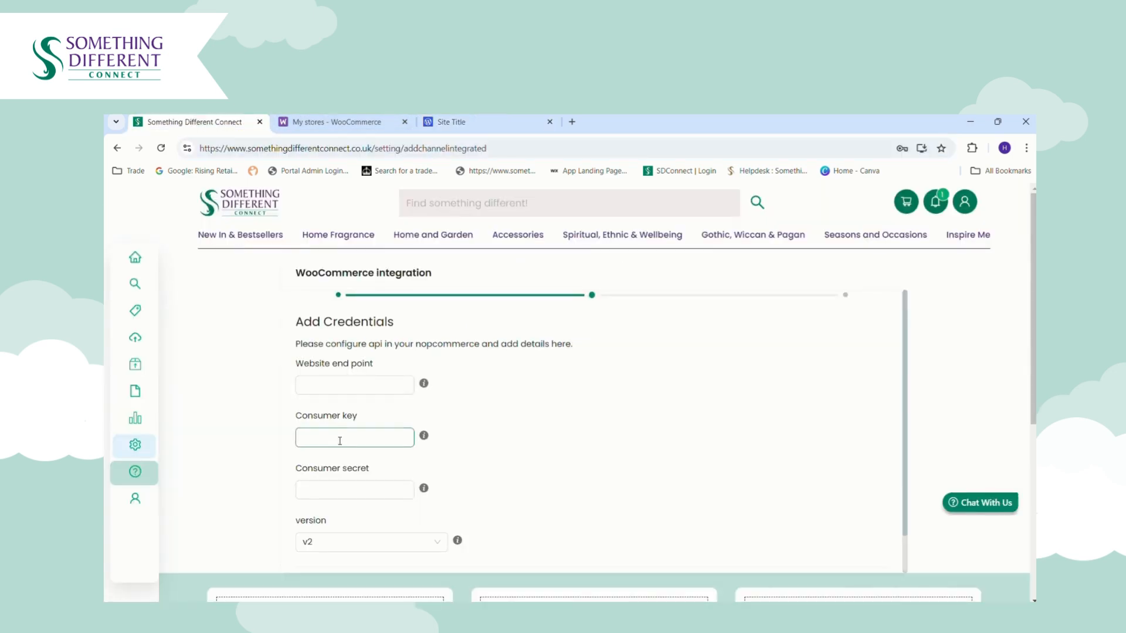
{"action": "left_click", "coordinate": [351, 385]}
{"action": "key", "text": "ctrl+v"}
{"action": "left_click", "coordinate": [354, 436]}
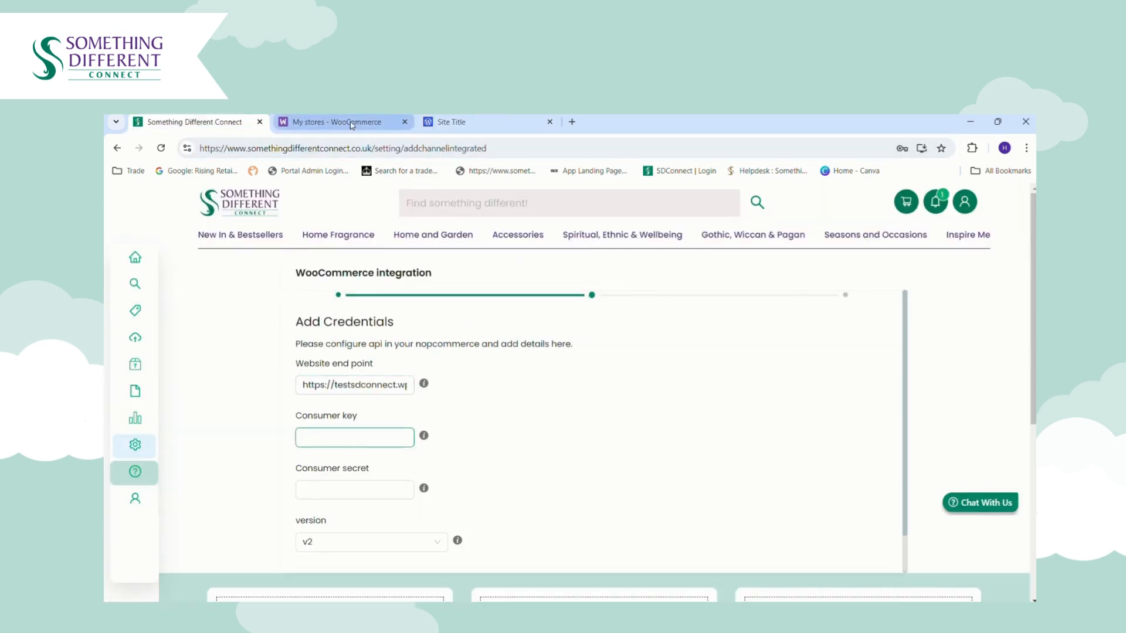
- Return to the WooCommerce site's admin and check the Legacy API status in the advanced WooCommerce settings
{"action": "left_click", "coordinate": [455, 123]}
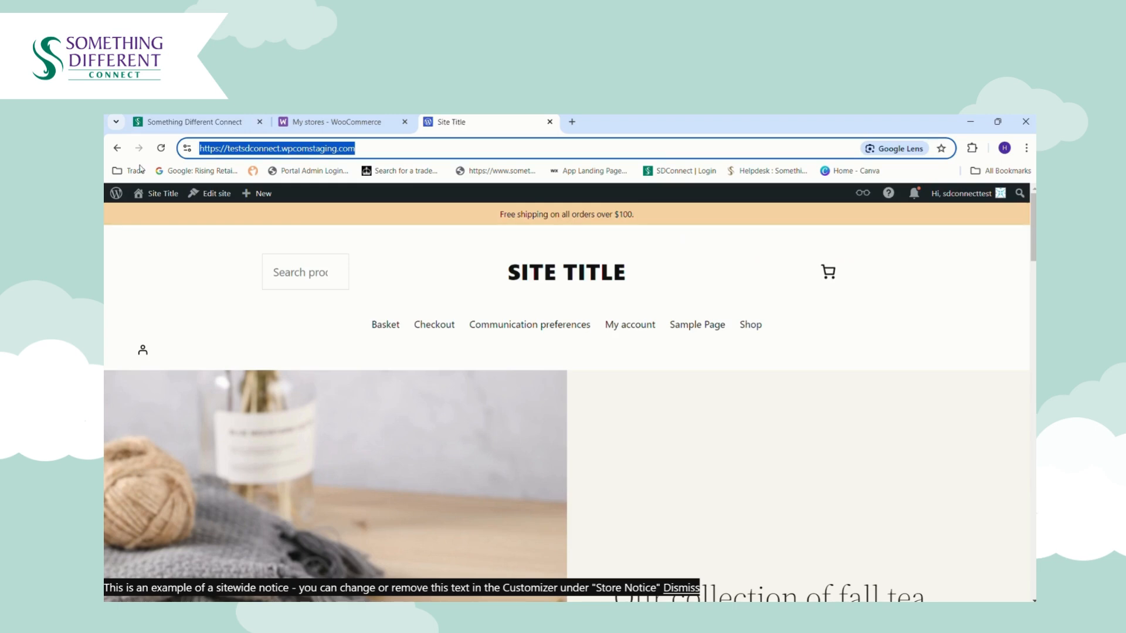
{"action": "left_click", "coordinate": [117, 151]}
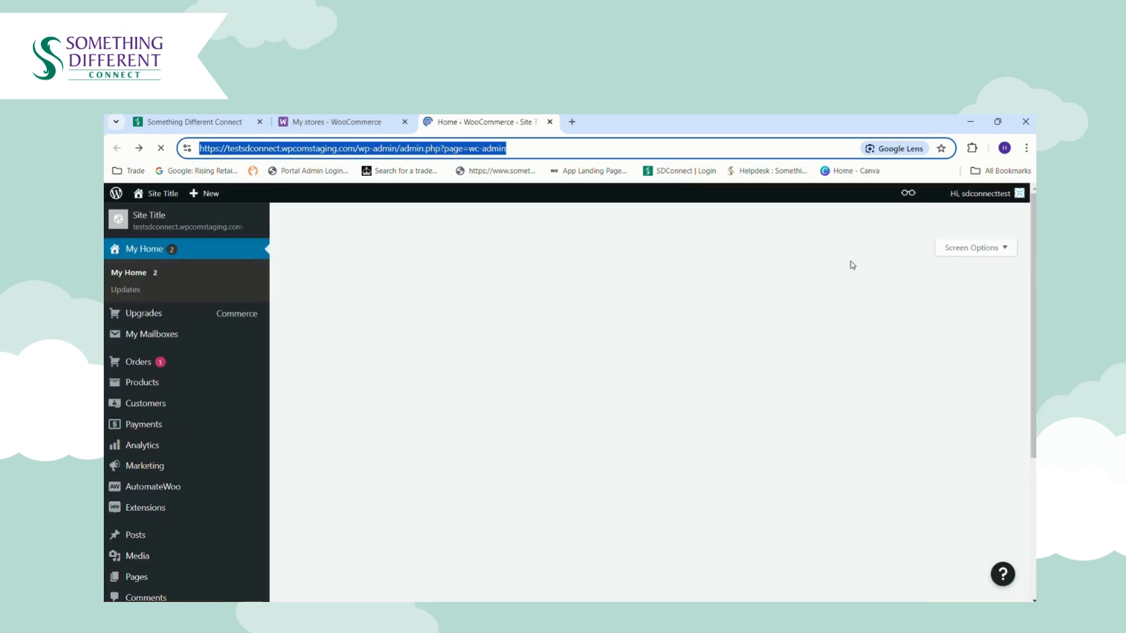
{"action": "scroll", "coordinate": [1027, 264], "scroll_direction": "down", "scroll_amount": 5}
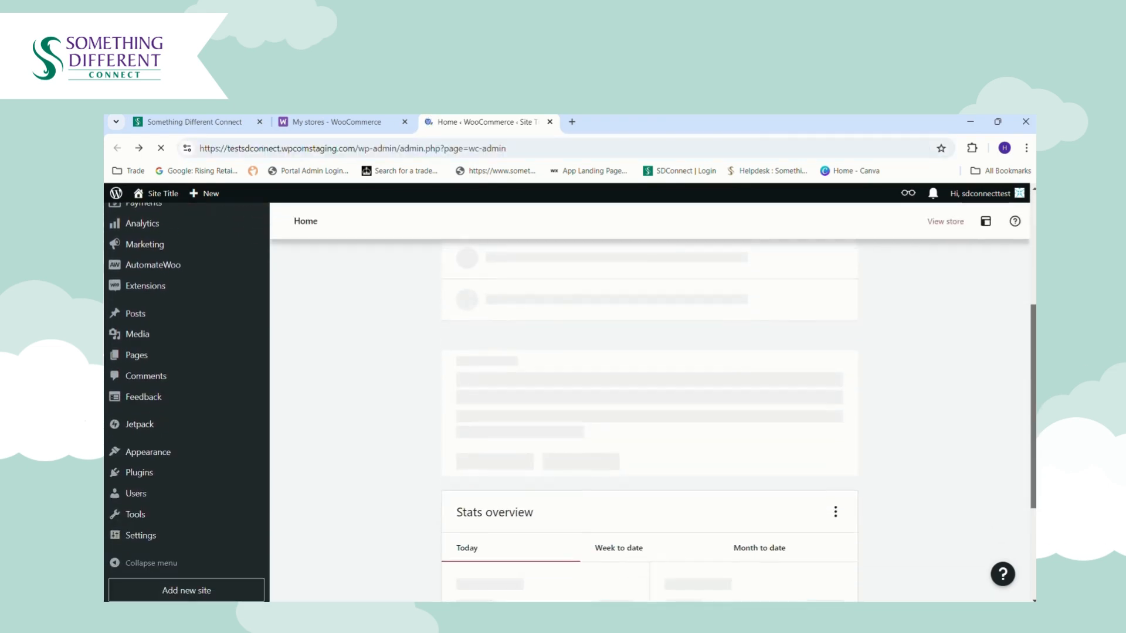
{"action": "left_click", "coordinate": [150, 543]}
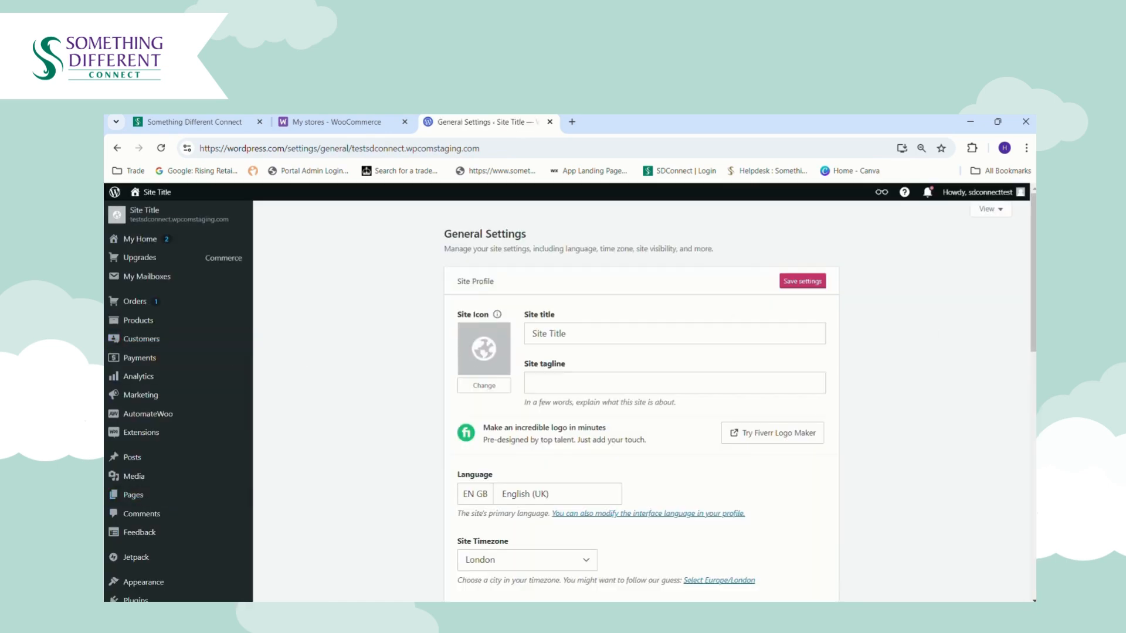
{"action": "scroll", "coordinate": [184, 367], "scroll_direction": "down", "scroll_amount": 5}
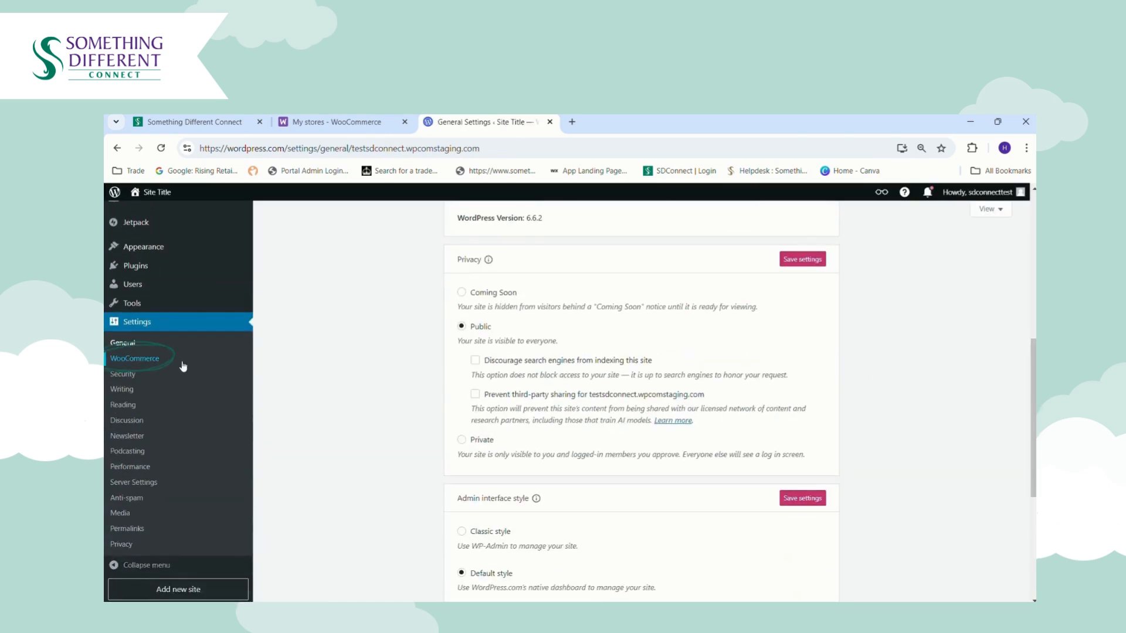
{"action": "left_click", "coordinate": [159, 359]}
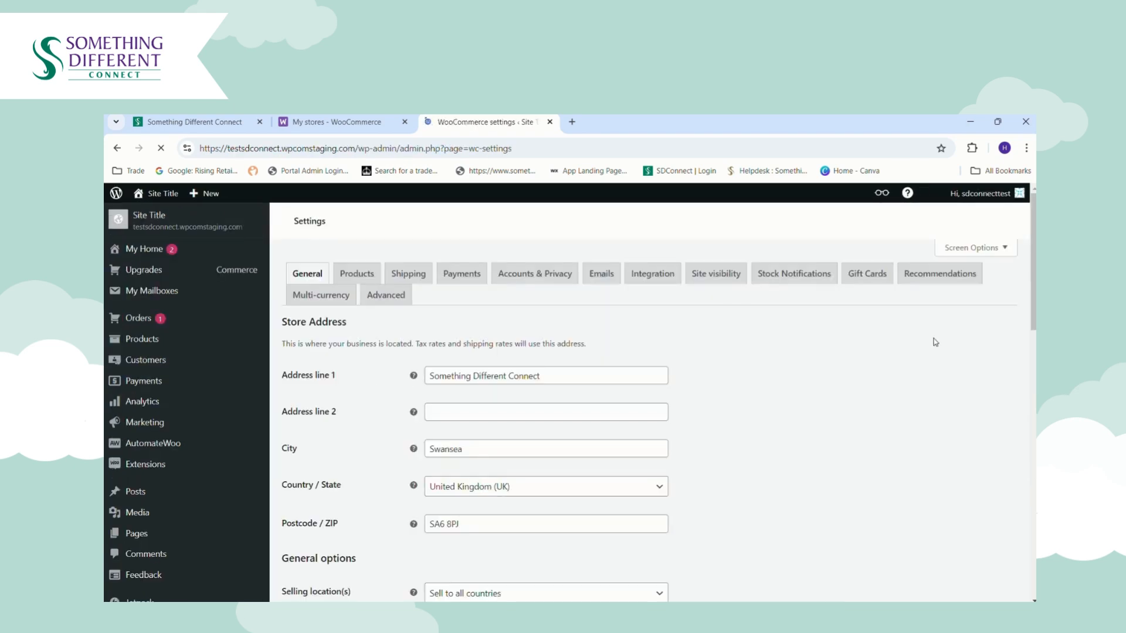
{"action": "left_click", "coordinate": [398, 299]}
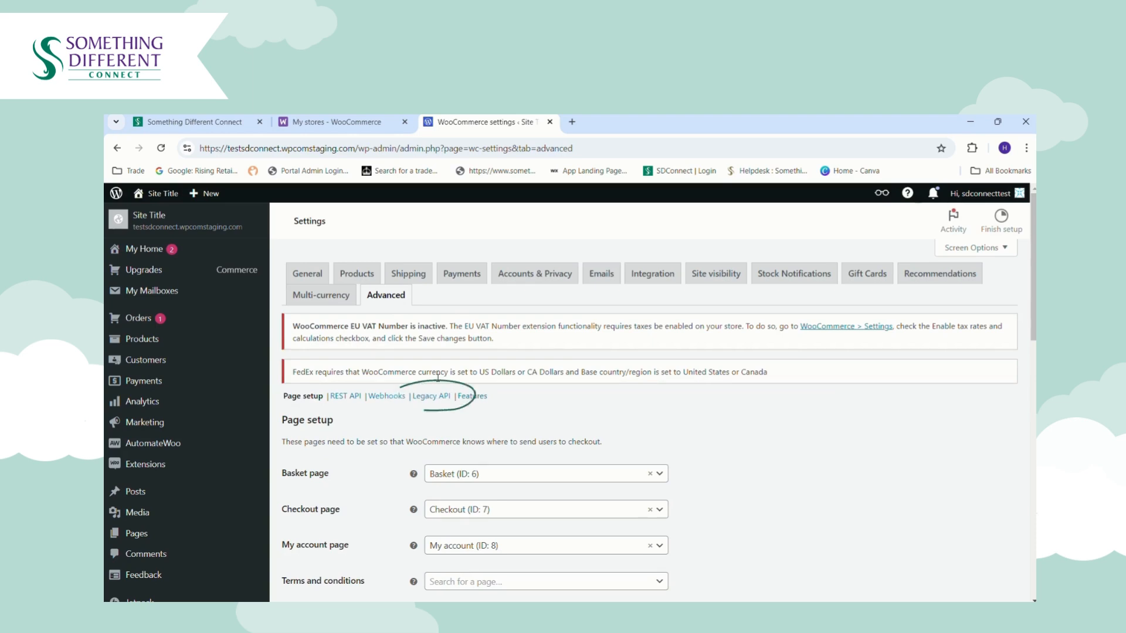
{"action": "left_click", "coordinate": [439, 399]}
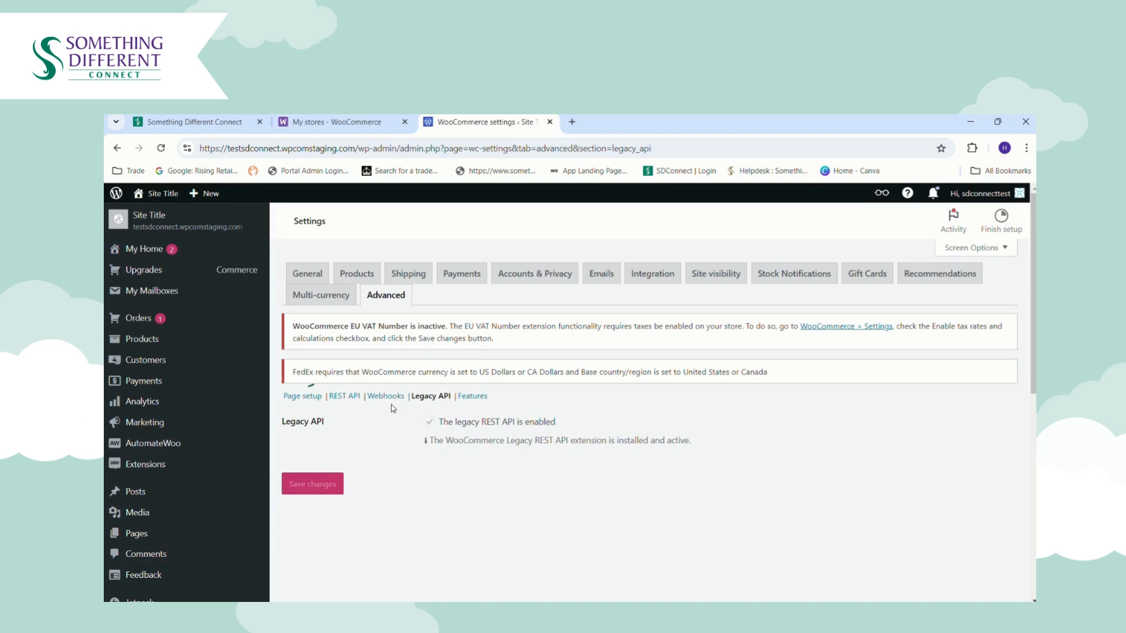
- Generate a WooCommerce REST API key with the description Connect and Read/Write permissions
{"action": "left_click", "coordinate": [344, 397]}
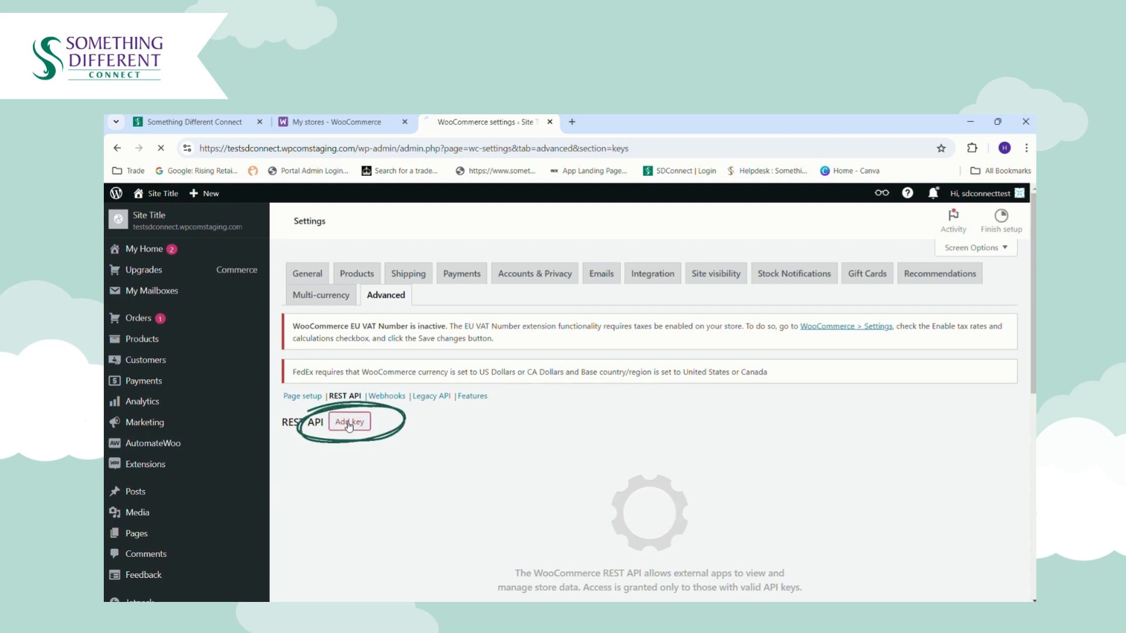
{"action": "left_click", "coordinate": [348, 423]}
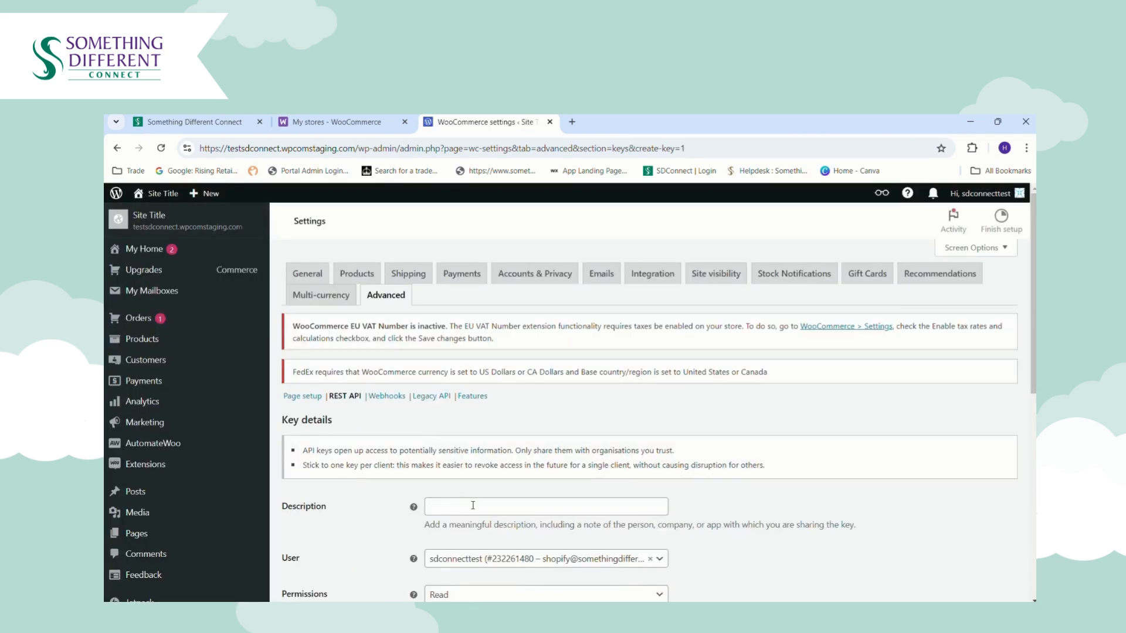
{"action": "left_click", "coordinate": [453, 510]}
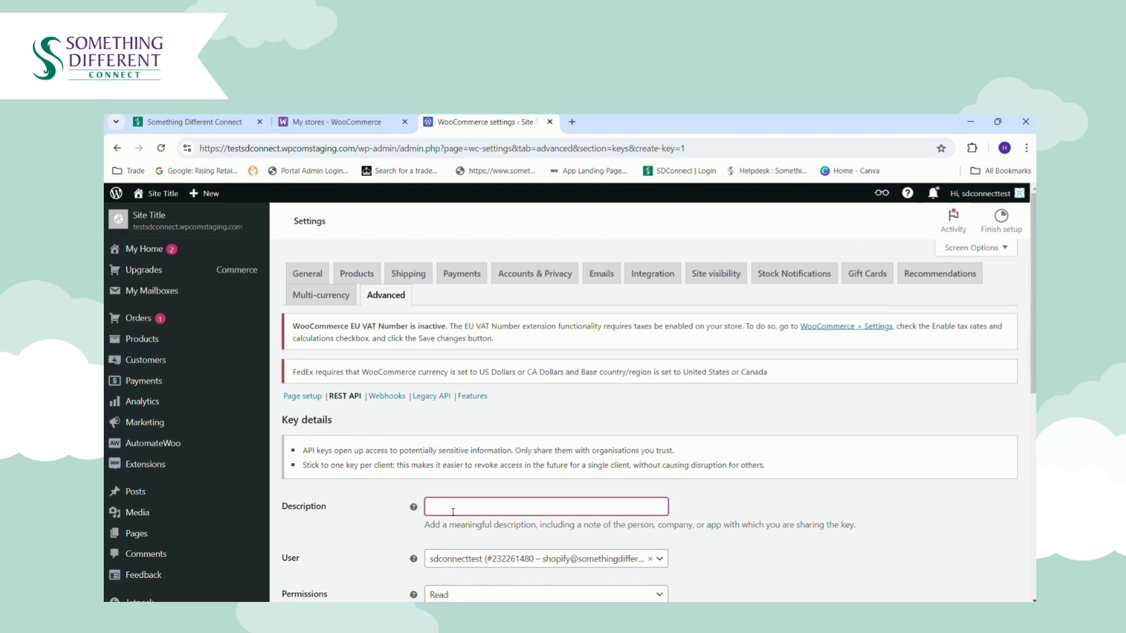
{"action": "type", "text": "Connect"}
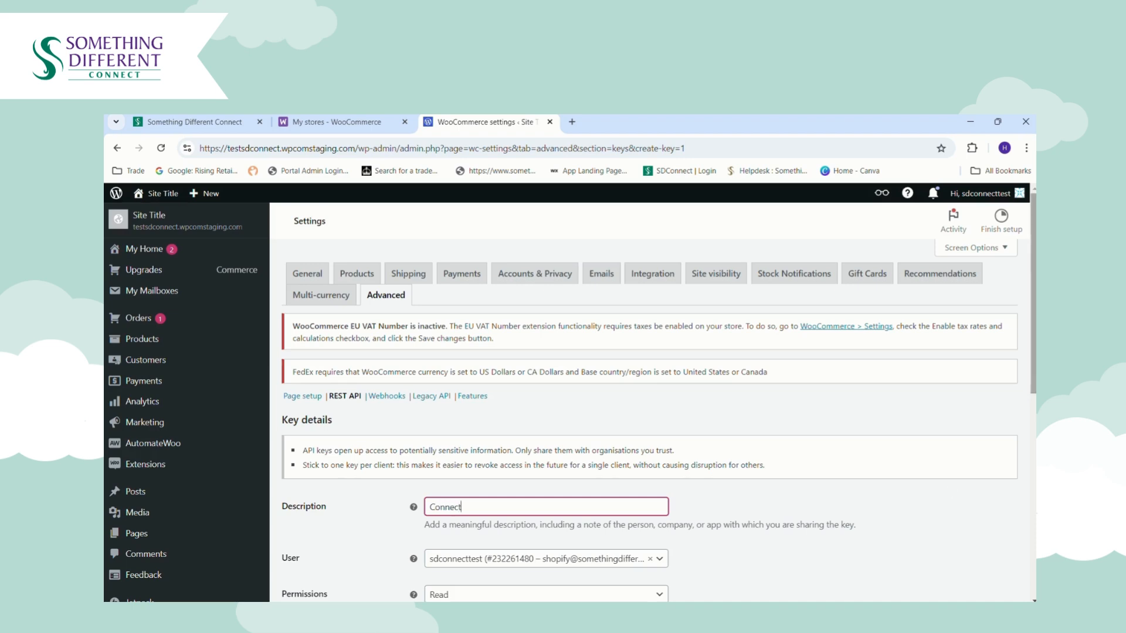
{"action": "scroll", "coordinate": [640, 500], "scroll_direction": "down", "scroll_amount": 2}
{"action": "left_click", "coordinate": [615, 475]}
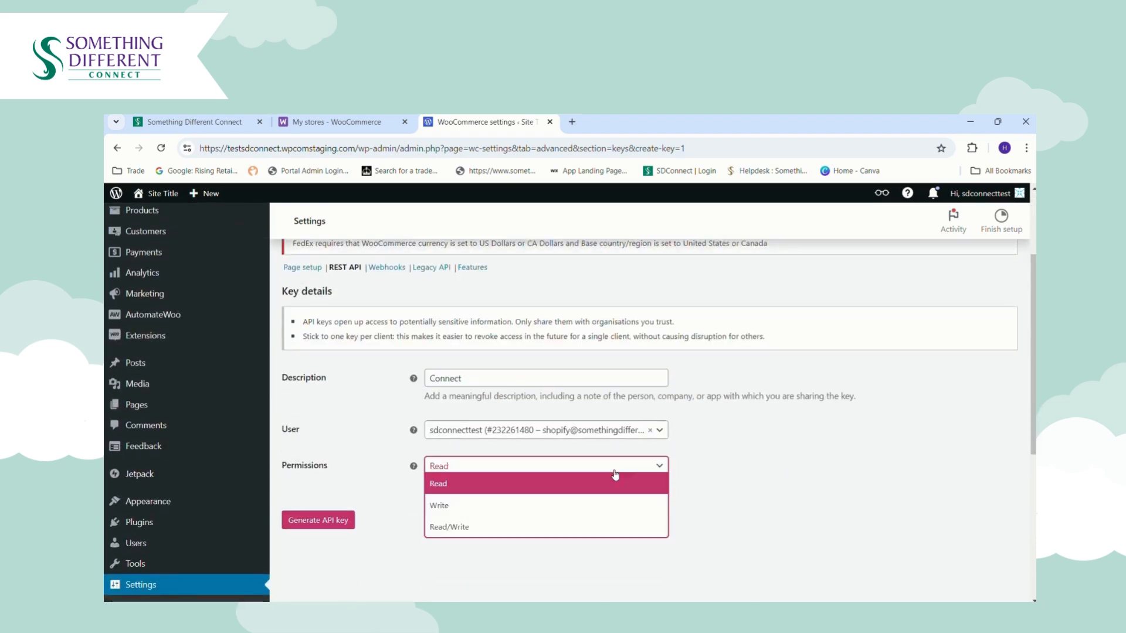
{"action": "left_click", "coordinate": [594, 523]}
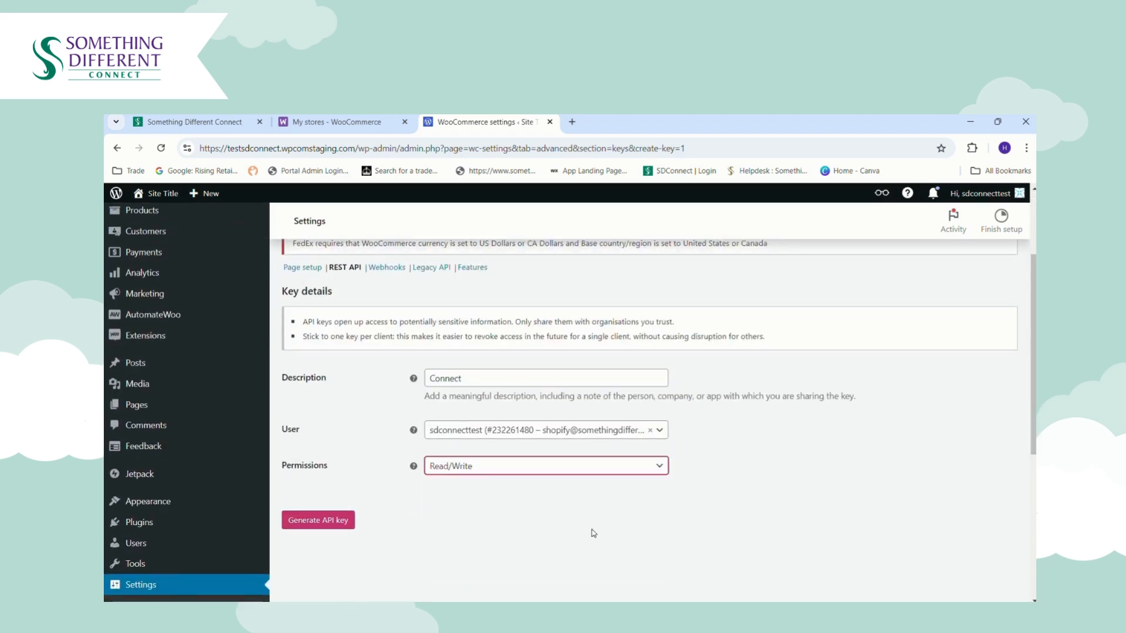
{"action": "left_click", "coordinate": [347, 525]}
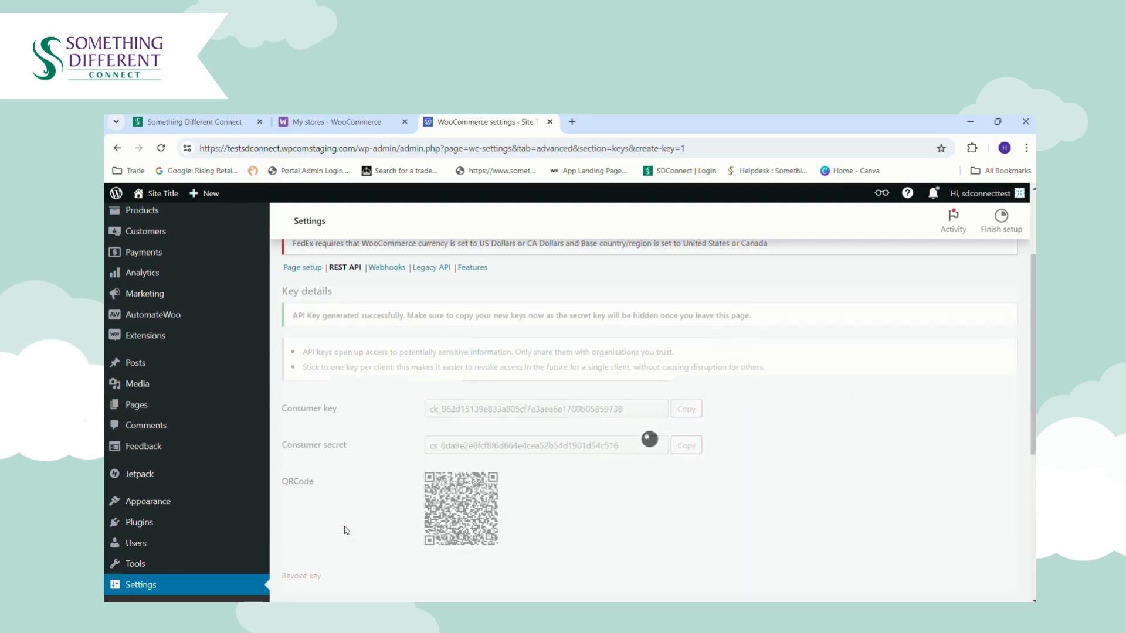
- Copy the generated consumer key and consumer secret from WooCommerce into the matching credential fields of the Something Different Connect integration
{"action": "left_click", "coordinate": [686, 408]}
{"action": "left_click", "coordinate": [229, 124]}
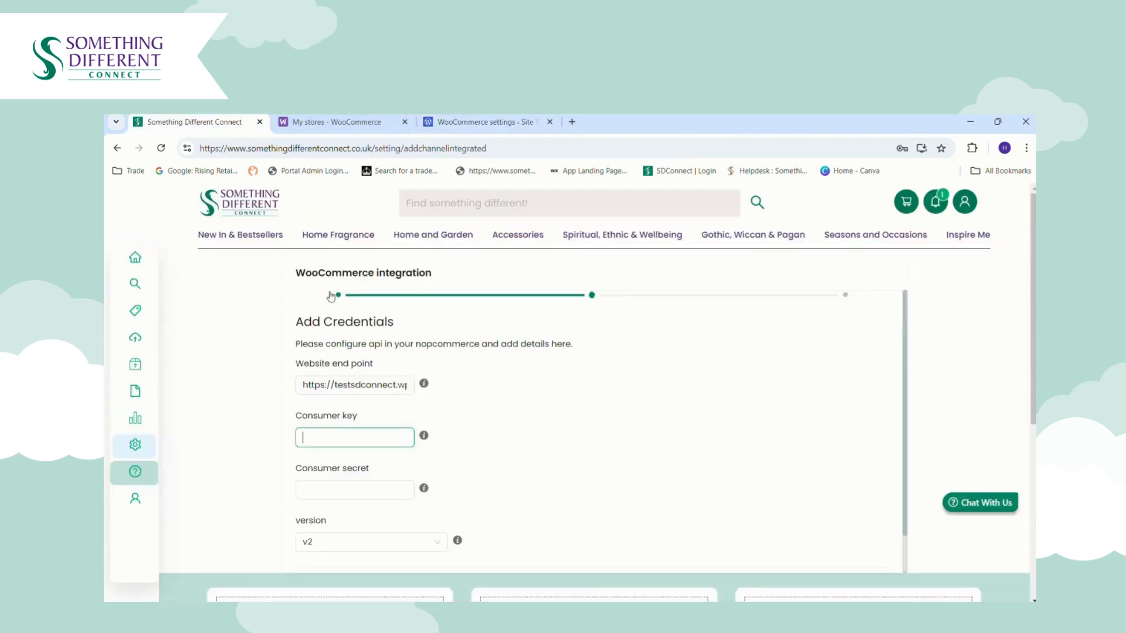
{"action": "key", "text": "ctrl+v"}
{"action": "left_click", "coordinate": [466, 121]}
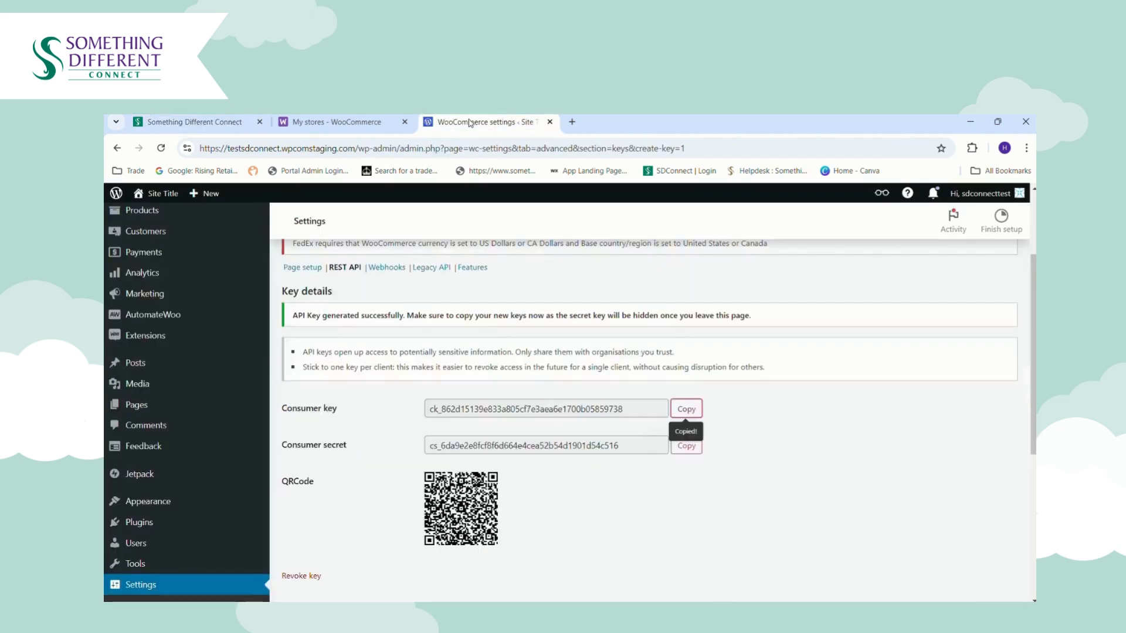
{"action": "left_click", "coordinate": [686, 446]}
{"action": "left_click", "coordinate": [194, 122]}
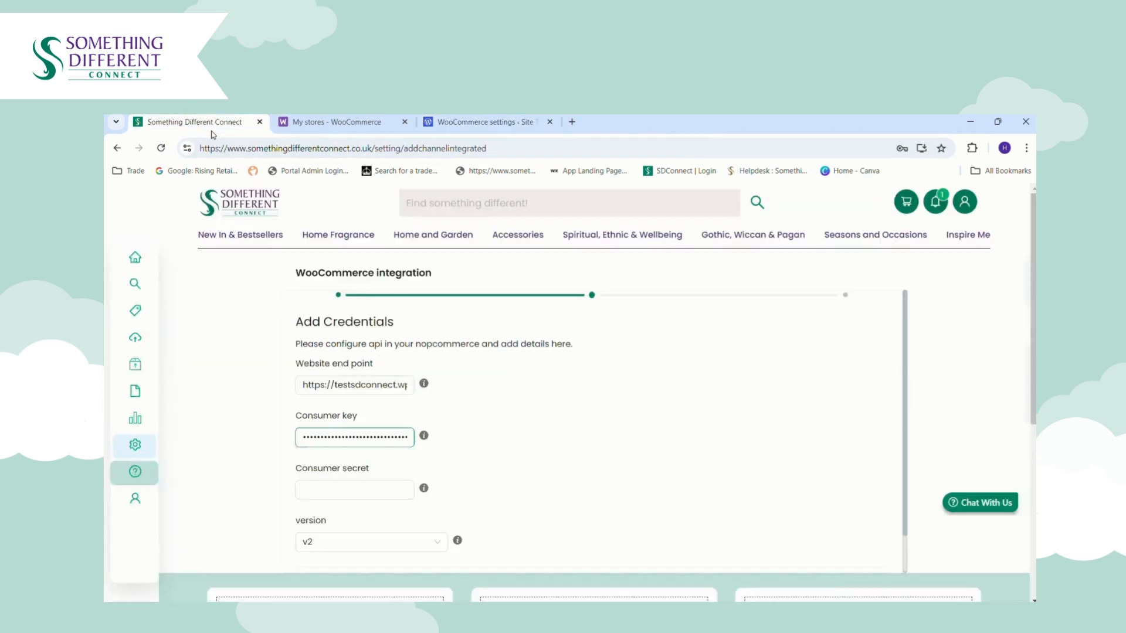
{"action": "left_click", "coordinate": [363, 492]}
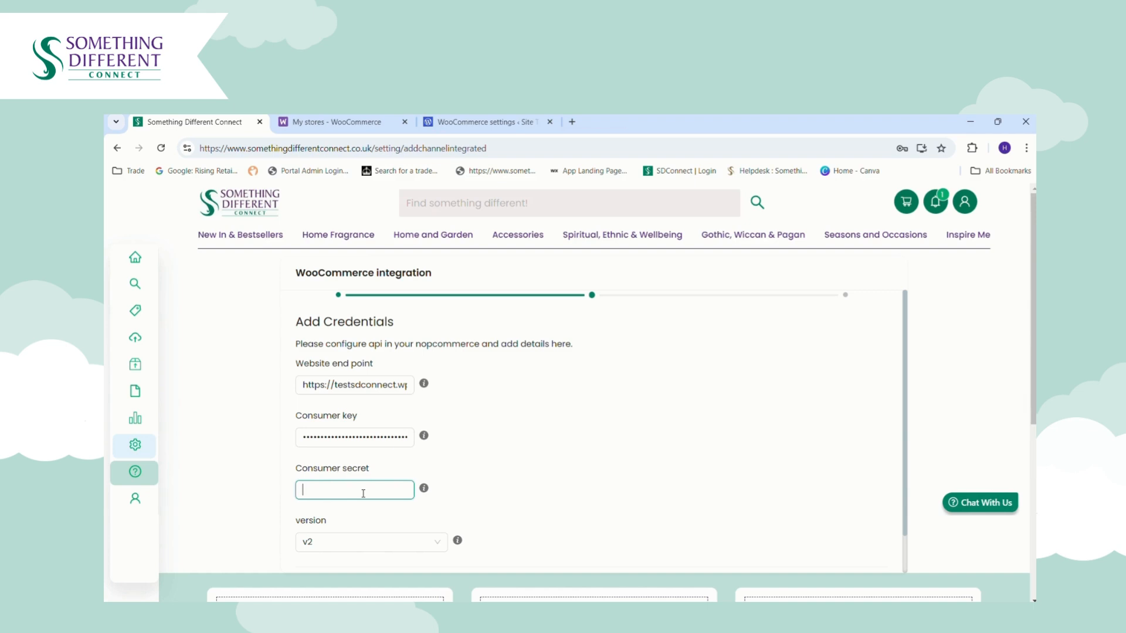
{"action": "key", "text": "ctrl+v"}
- Set the WooCommerce integration's API version to v2 & v3 and submit the credentials
{"action": "left_click", "coordinate": [394, 544]}
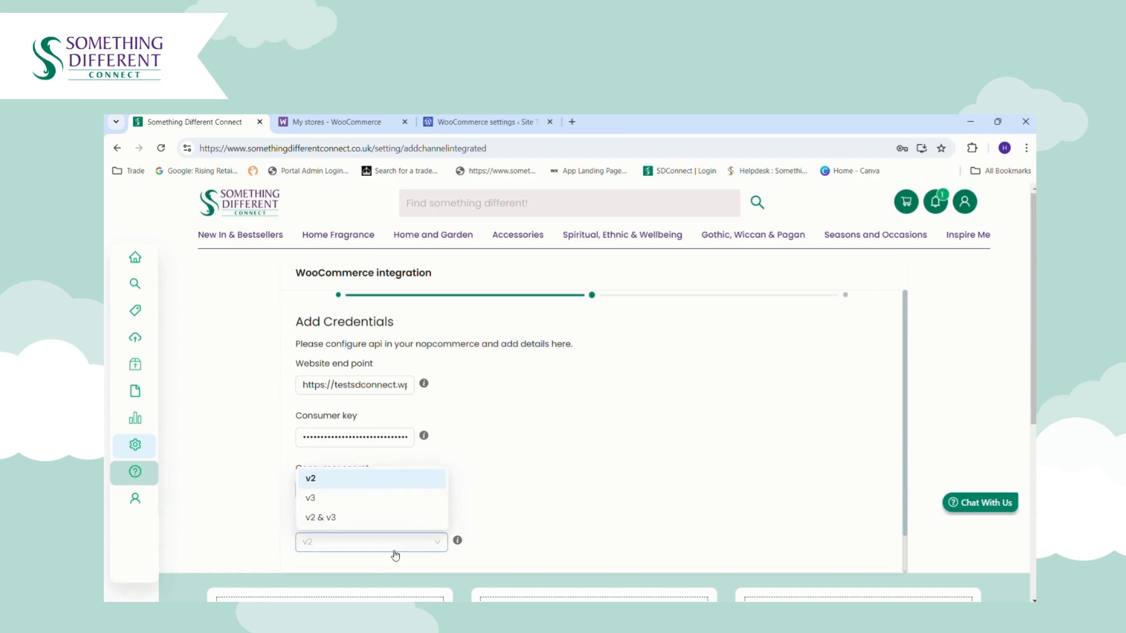
{"action": "left_click", "coordinate": [358, 519]}
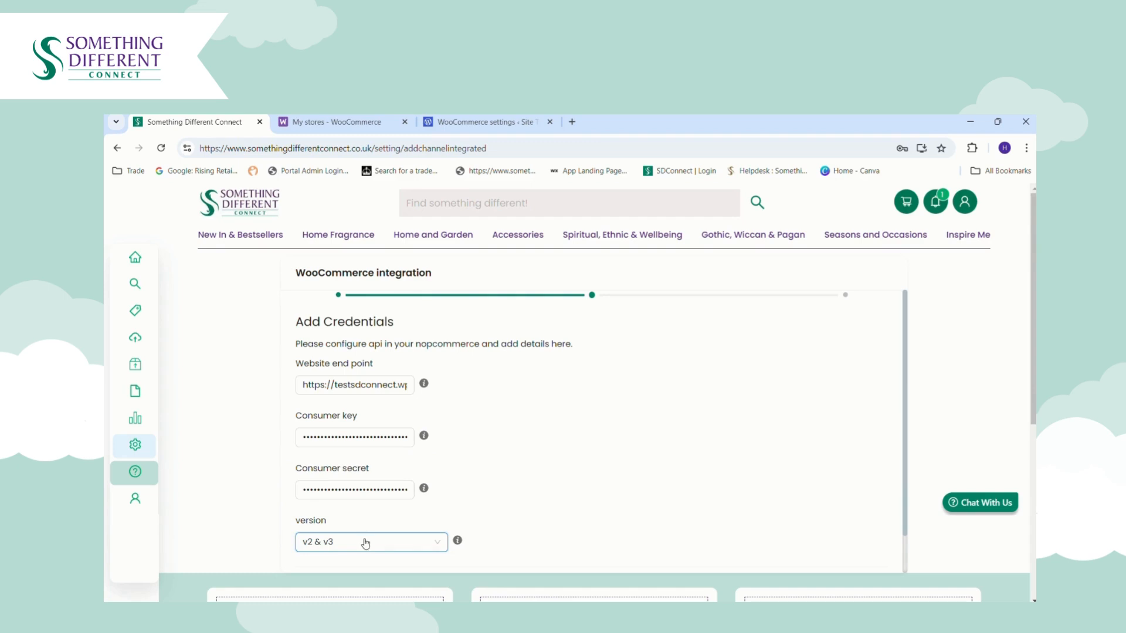
{"action": "scroll", "coordinate": [913, 344], "scroll_direction": "down", "scroll_amount": 2}
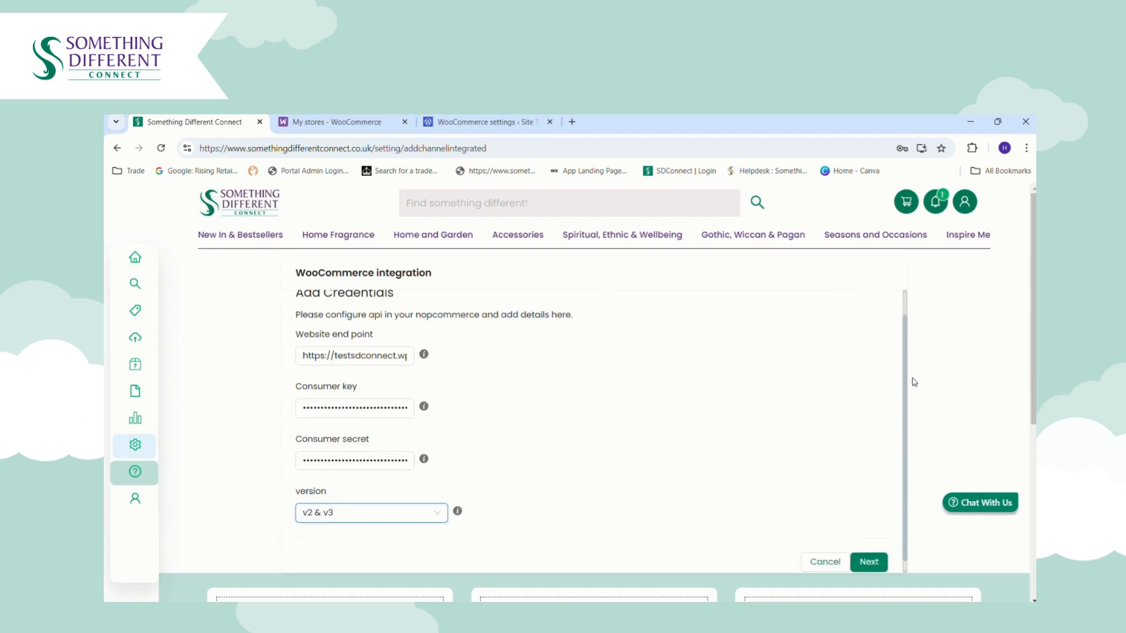
{"action": "left_click", "coordinate": [867, 546]}
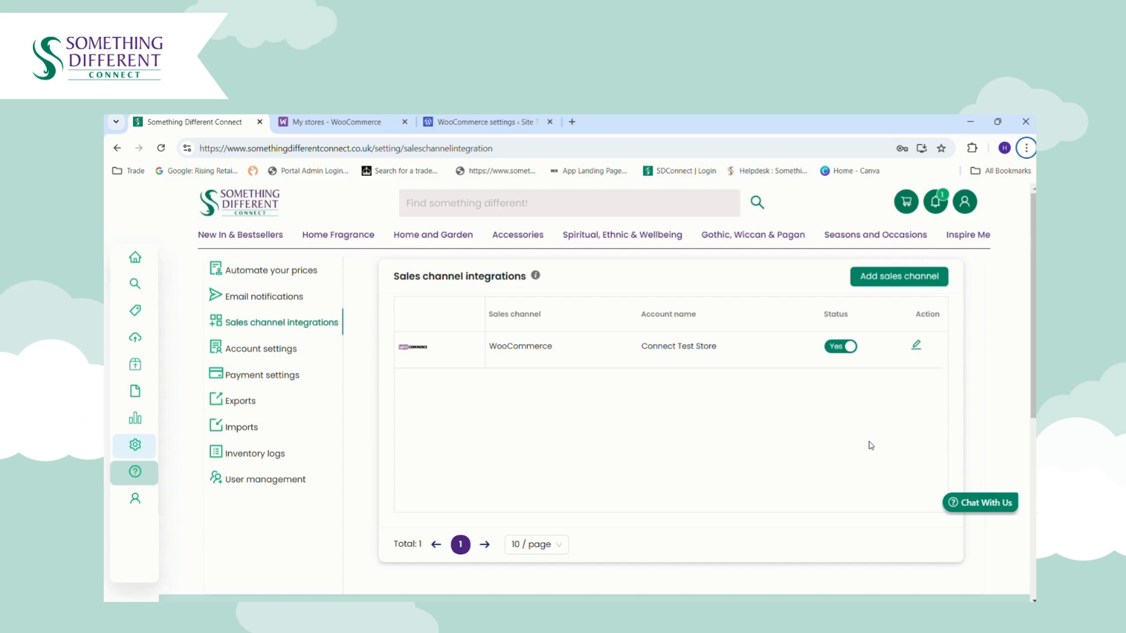
- In the Connect Test Store channel's settings, map the Flat rate shipping service to Expedited Tracked ( 1 to 2 days) and save the shipping mapping
{"action": "left_click", "coordinate": [916, 346]}
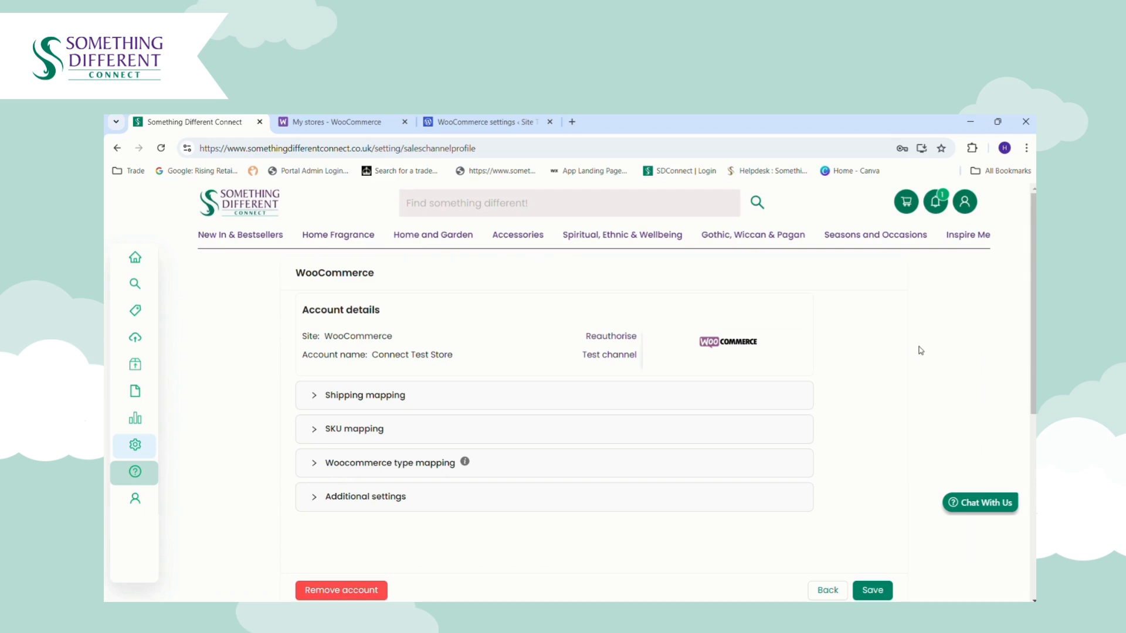
{"action": "left_click", "coordinate": [375, 401]}
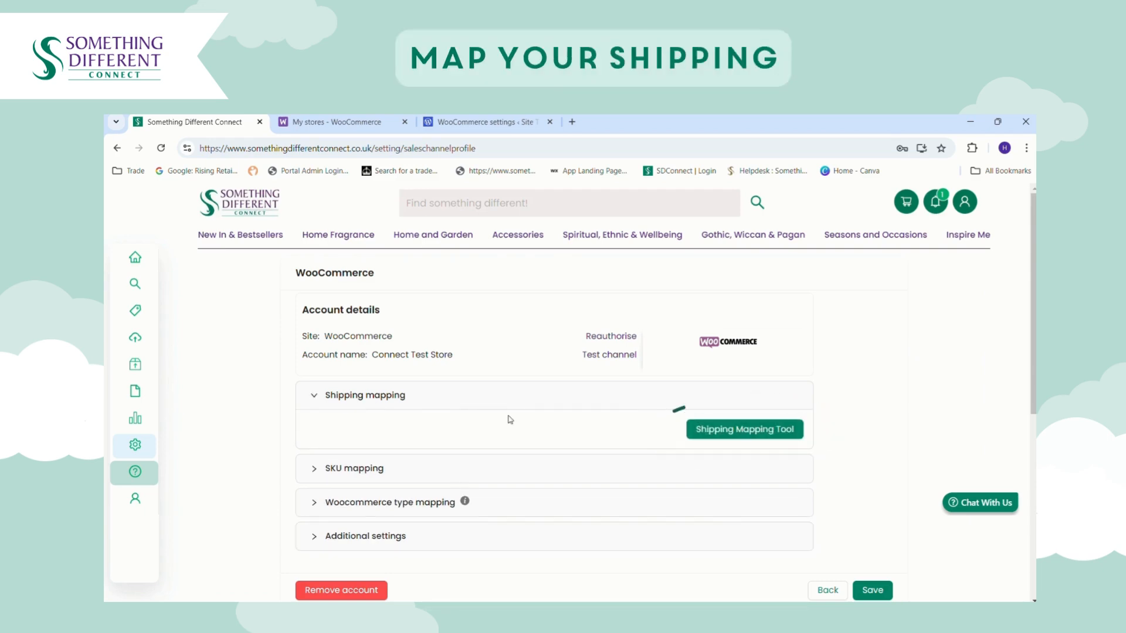
{"action": "left_click", "coordinate": [723, 428]}
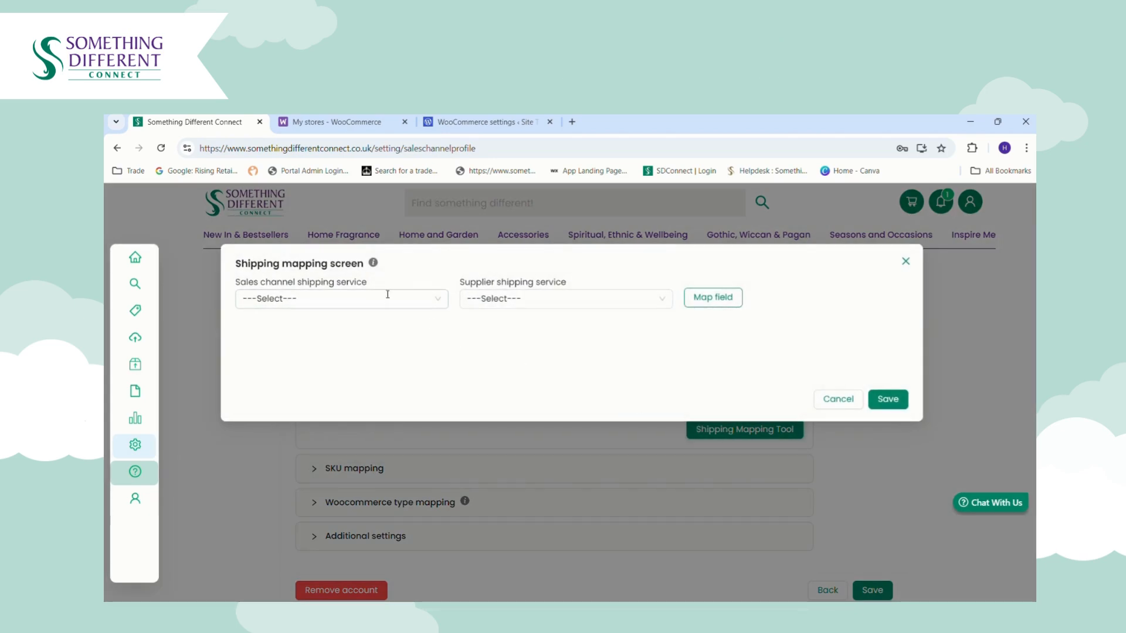
{"action": "left_click", "coordinate": [344, 301]}
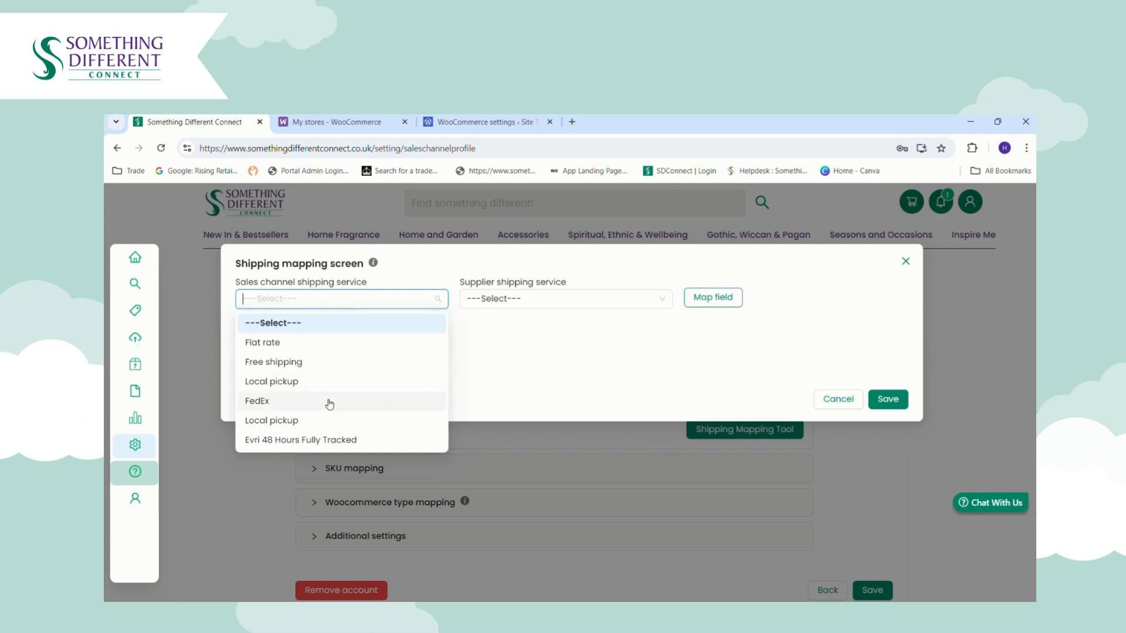
{"action": "left_click", "coordinate": [335, 350]}
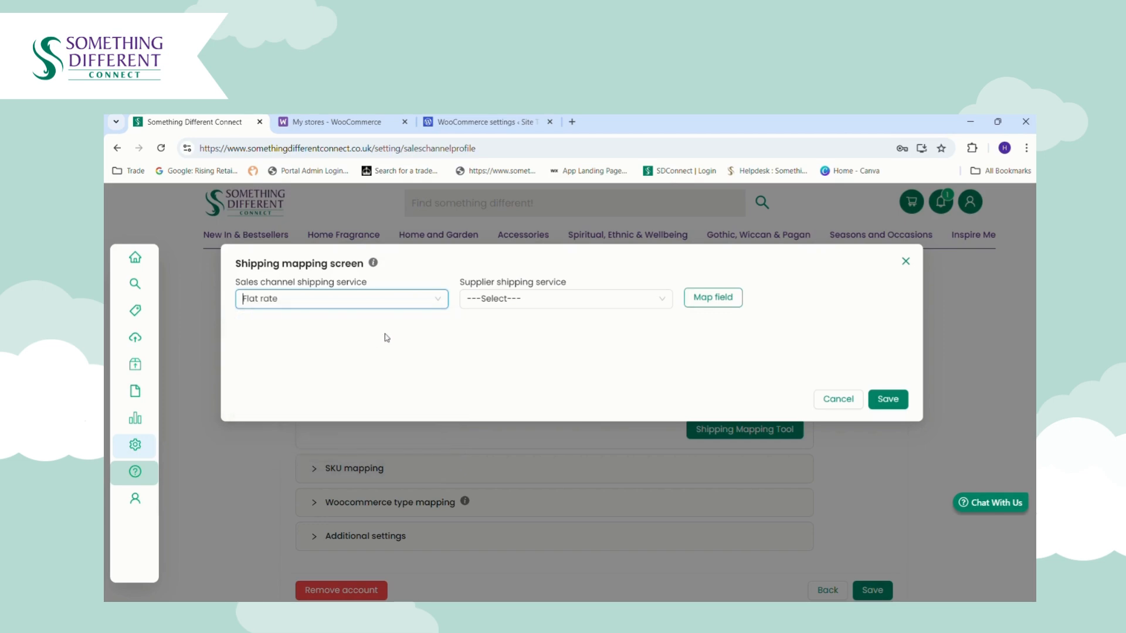
{"action": "left_click", "coordinate": [538, 305]}
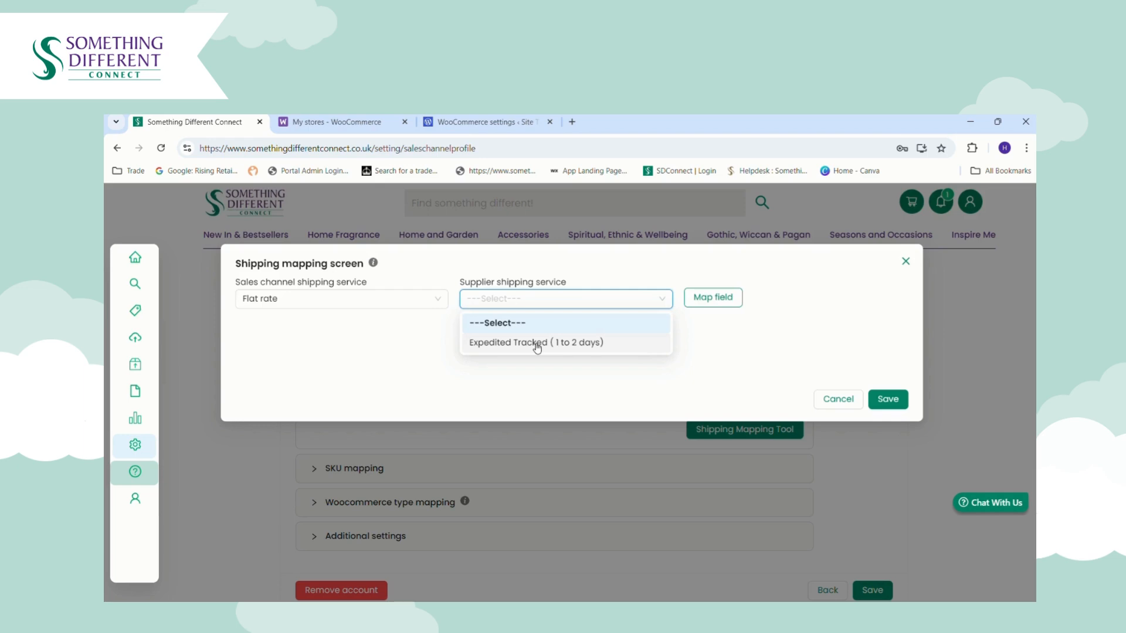
{"action": "left_click", "coordinate": [535, 345]}
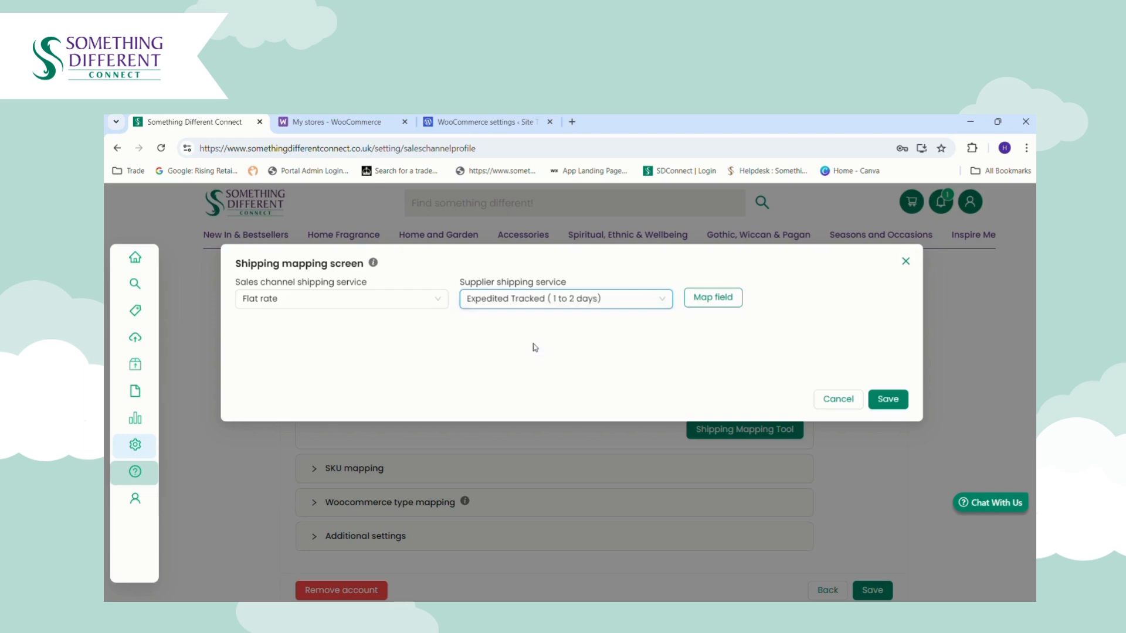
{"action": "left_click", "coordinate": [713, 297]}
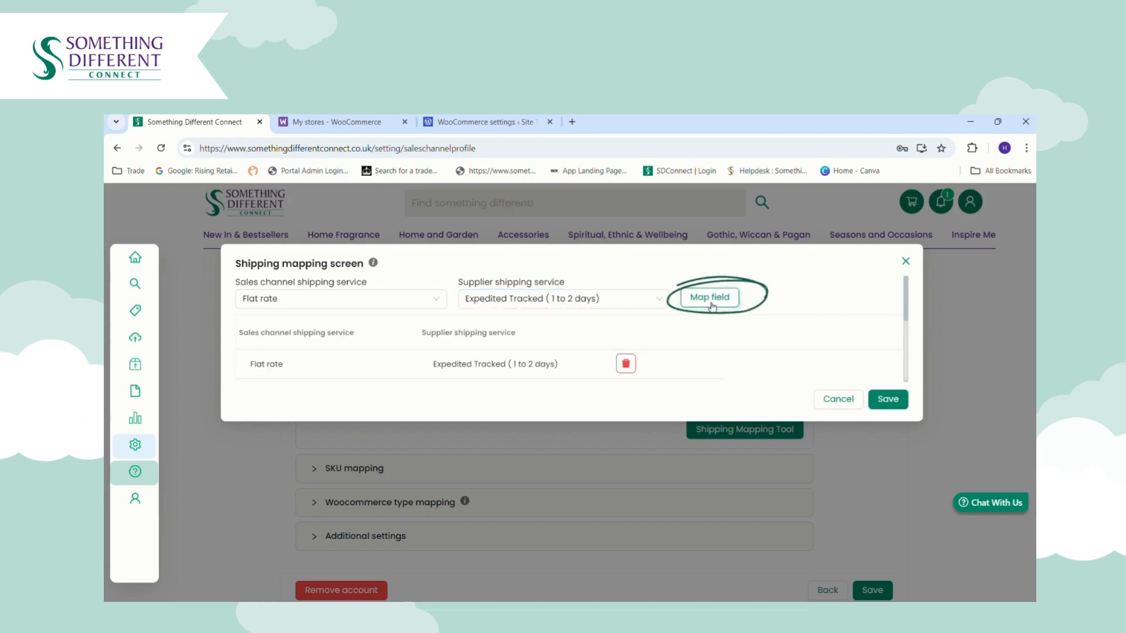
{"action": "left_click", "coordinate": [432, 306]}
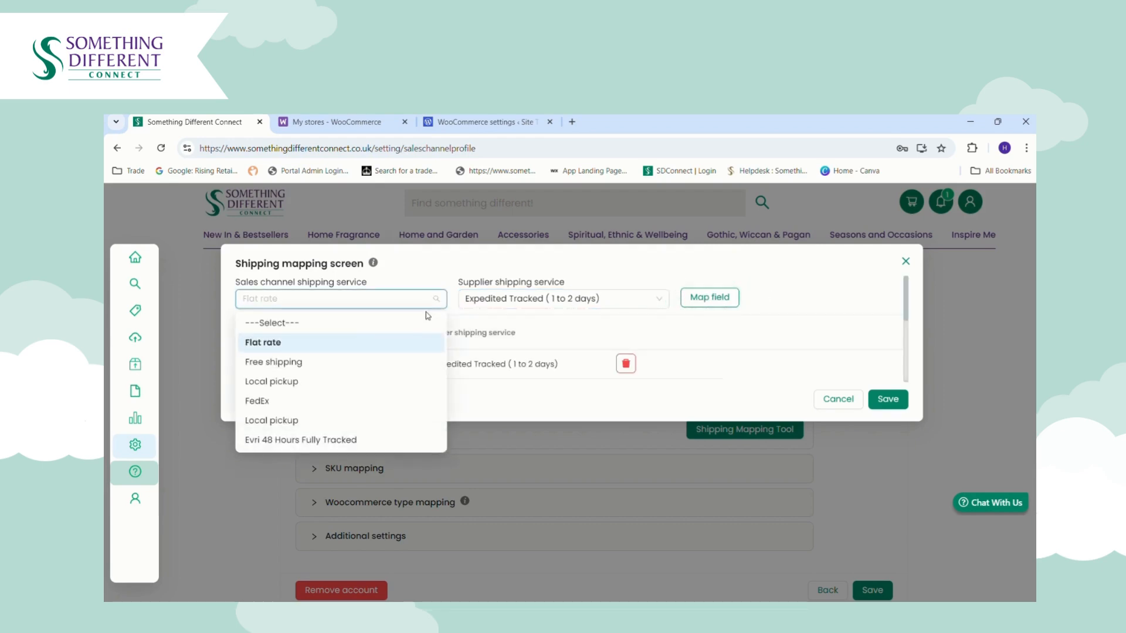
{"action": "left_click", "coordinate": [713, 268]}
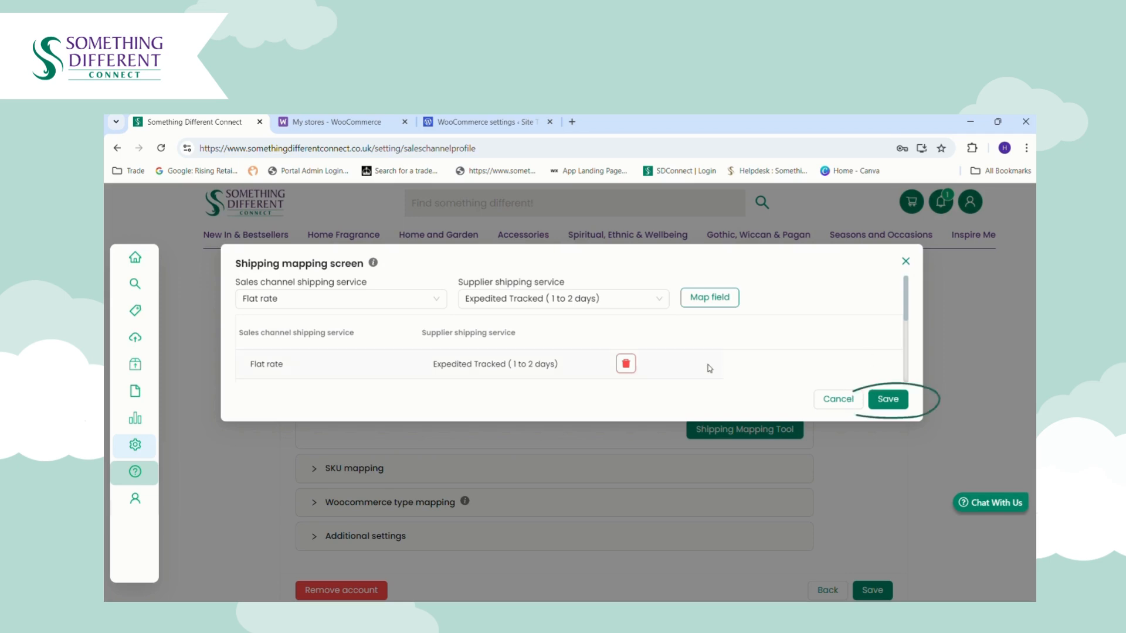
{"action": "left_click", "coordinate": [883, 405]}
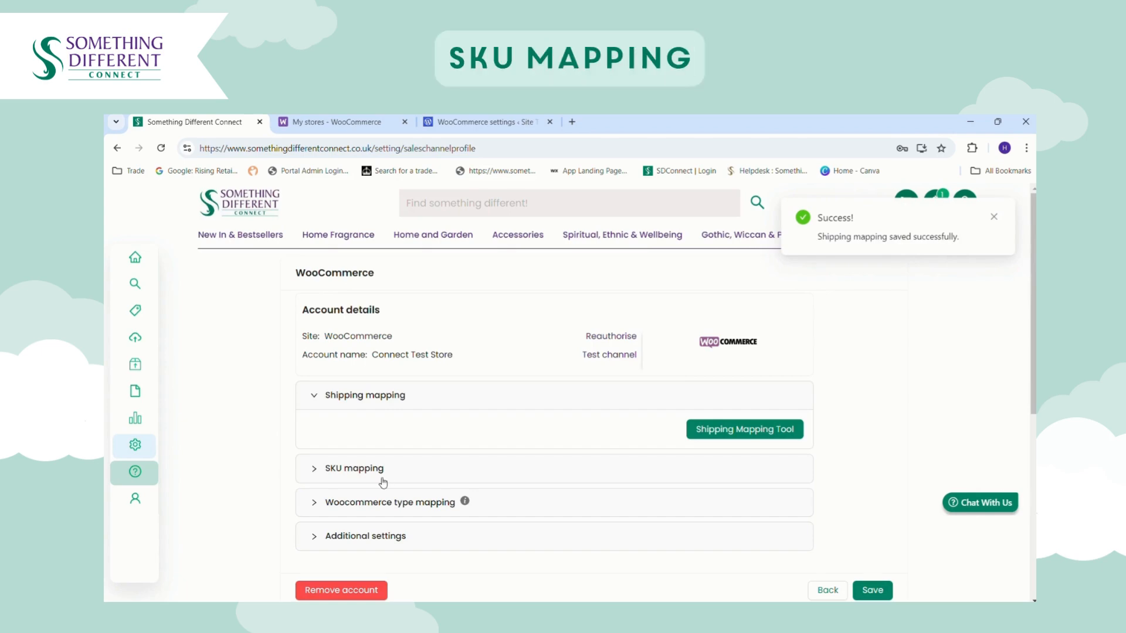
- Examine the available actions in the channel's SKU mapping section
{"action": "left_click", "coordinate": [362, 470]}
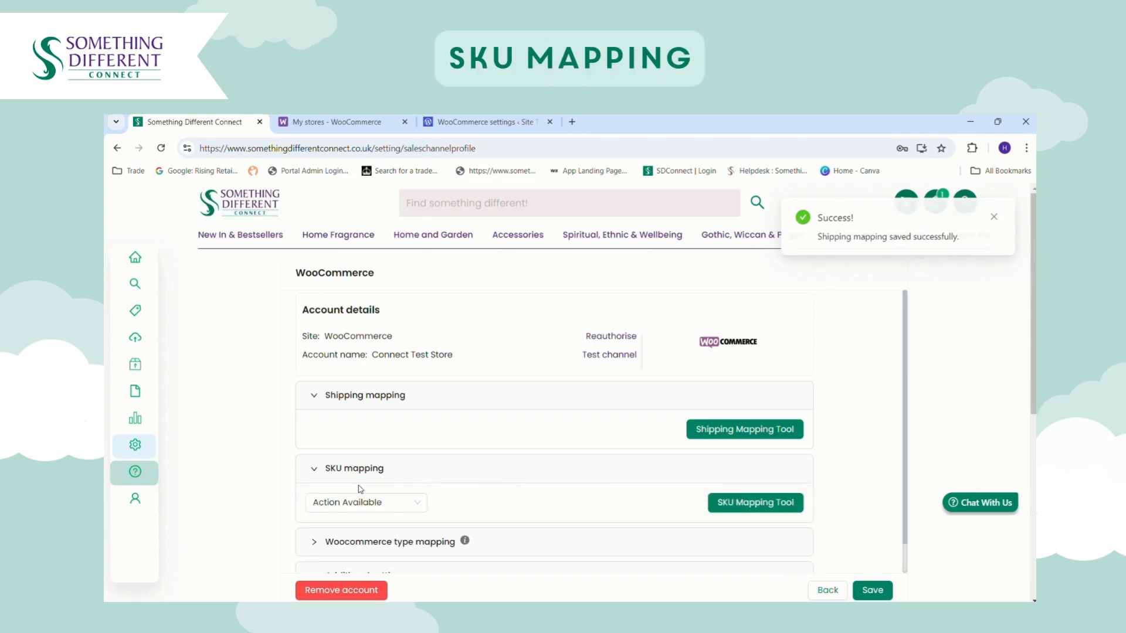
{"action": "left_click", "coordinate": [367, 508]}
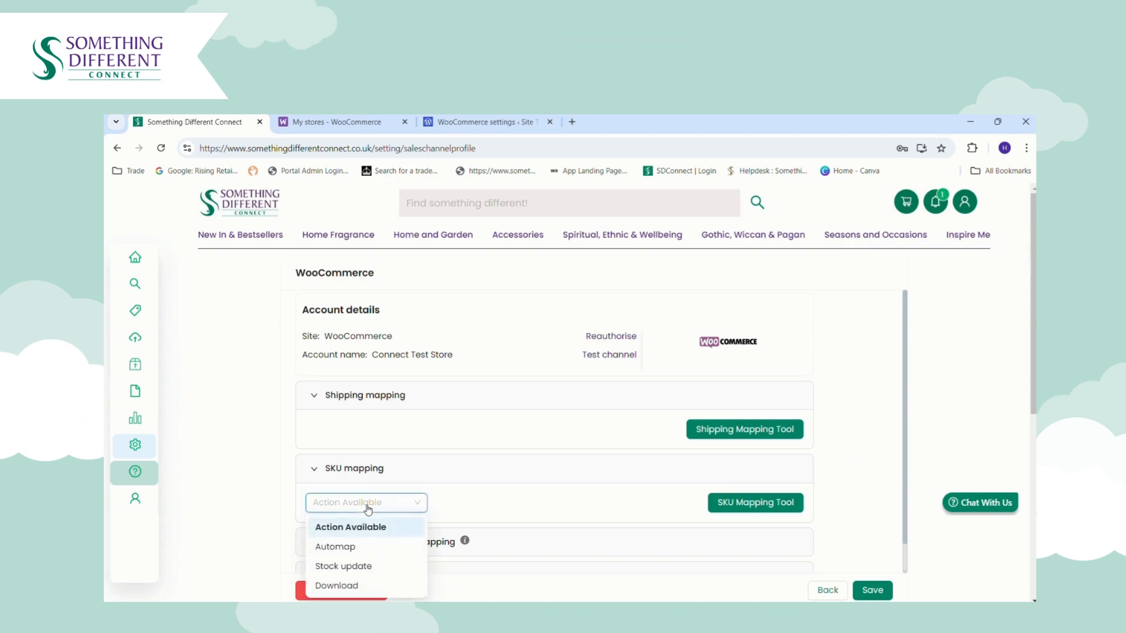
{"action": "left_click", "coordinate": [355, 555]}
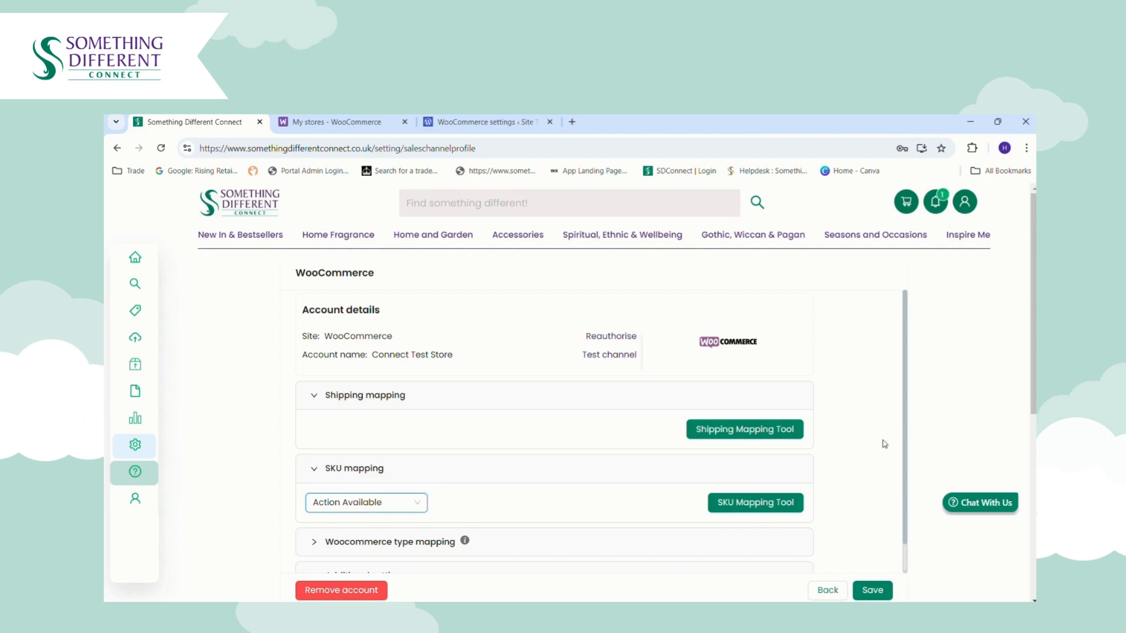
- Map the supplier category Accessories >> Beauty Accessories to the WooCommerce type Accessories
{"action": "scroll", "coordinate": [904, 434], "scroll_direction": "down", "scroll_amount": 1}
{"action": "left_click_drag", "start_coordinate": [365, 510], "coordinate": [373, 510]}
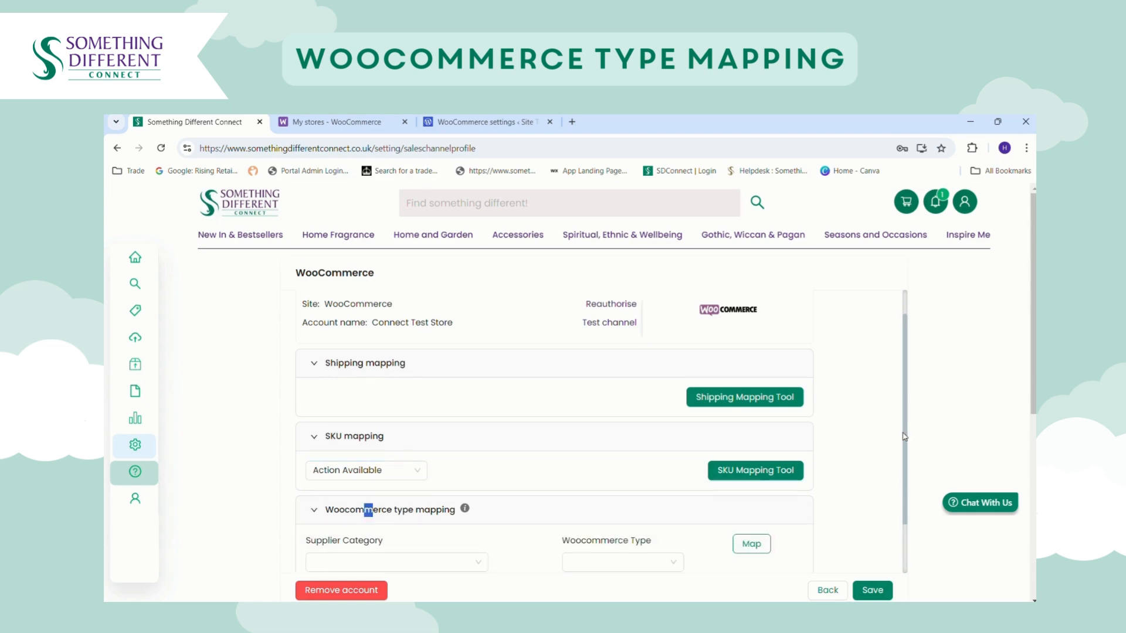
{"action": "scroll", "coordinate": [904, 437], "scroll_direction": "down", "scroll_amount": 2}
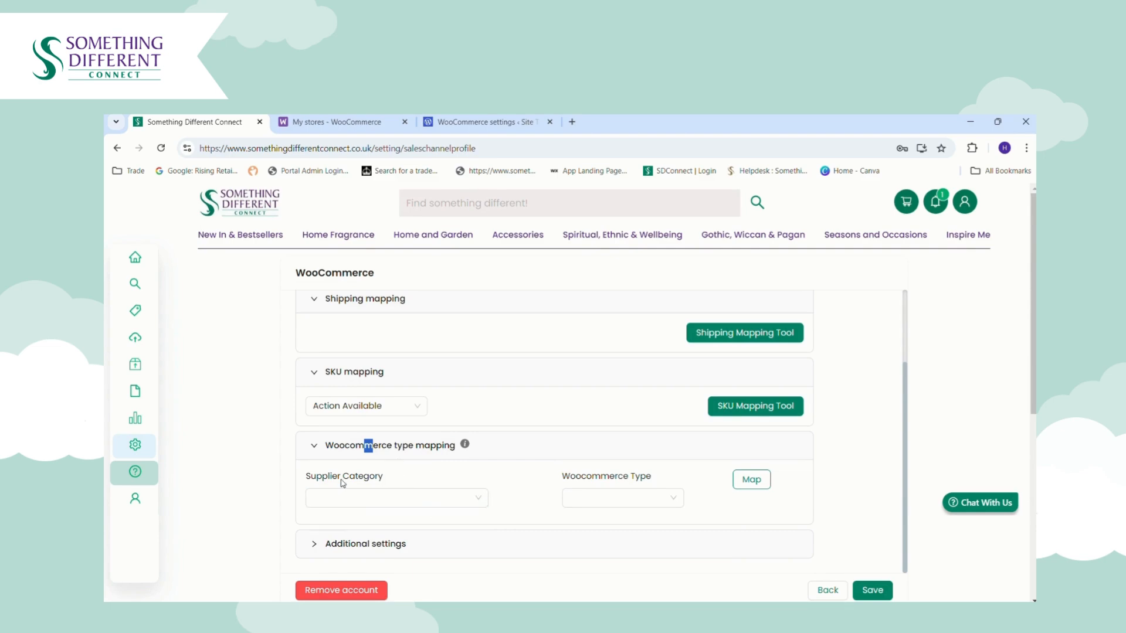
{"action": "left_click", "coordinate": [385, 500]}
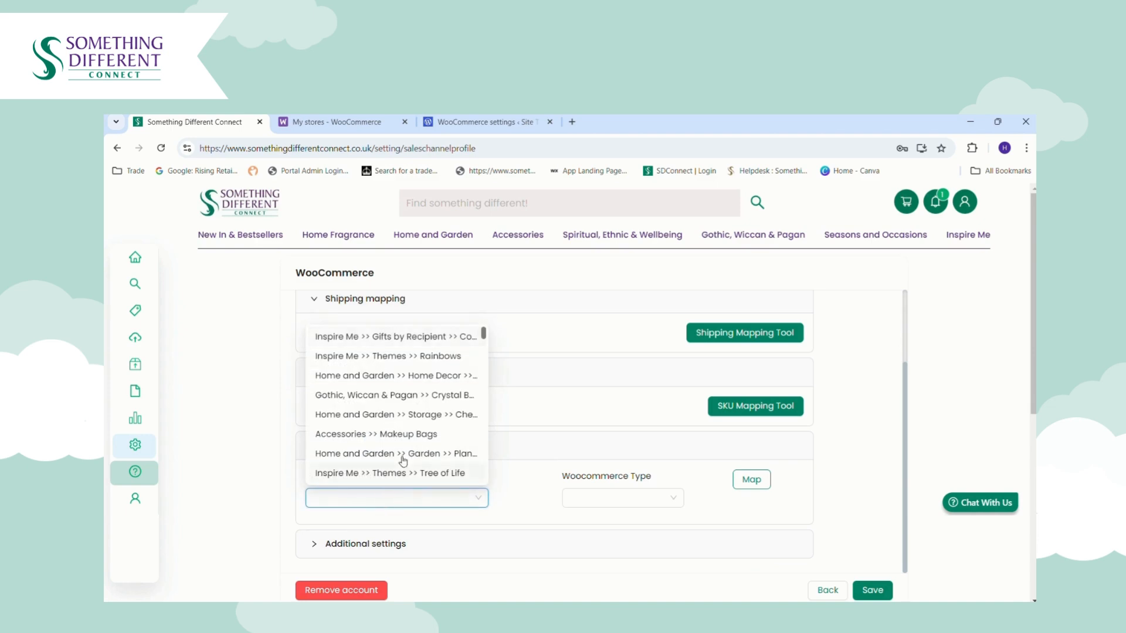
{"action": "scroll", "coordinate": [488, 346], "scroll_direction": "down", "scroll_amount": 1}
{"action": "scroll", "coordinate": [488, 345], "scroll_direction": "down", "scroll_amount": 3}
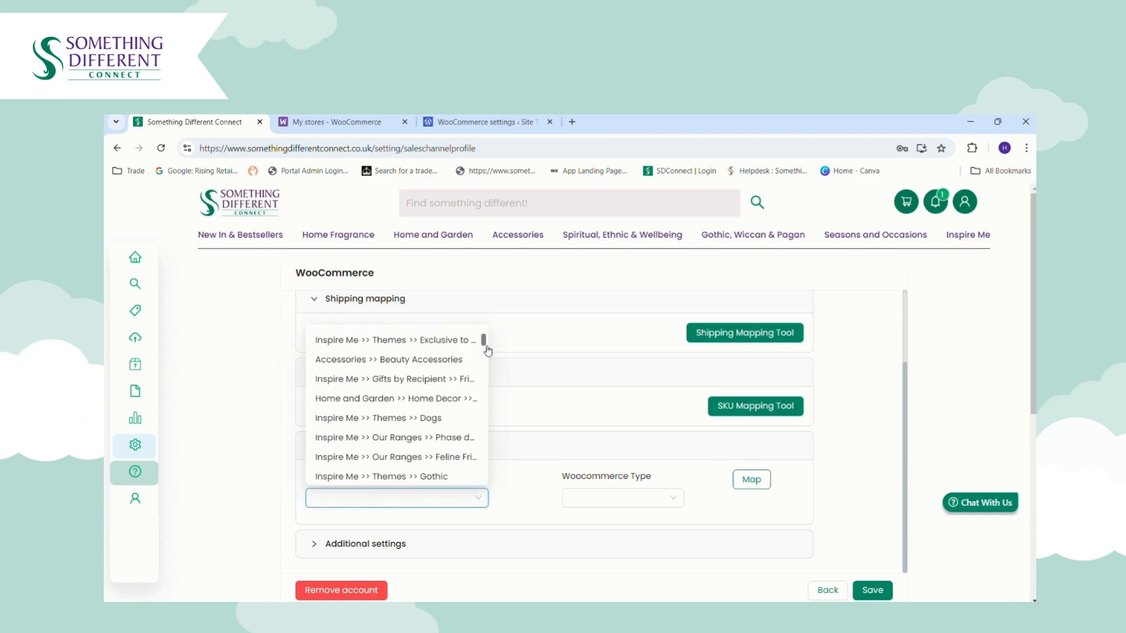
{"action": "left_click", "coordinate": [368, 360]}
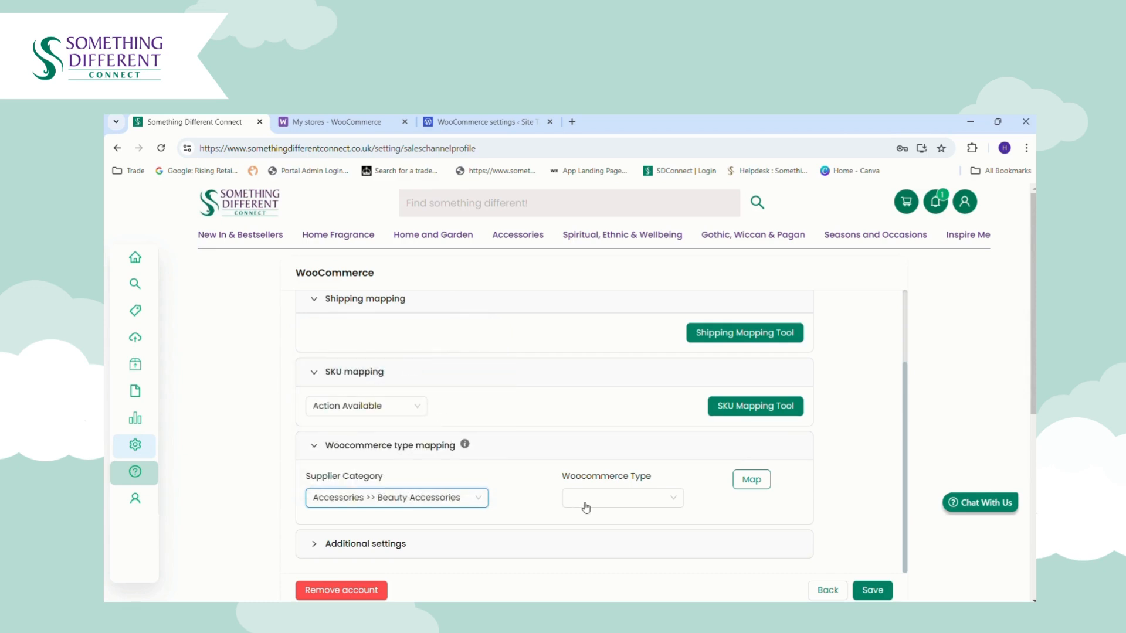
{"action": "left_click", "coordinate": [648, 500]}
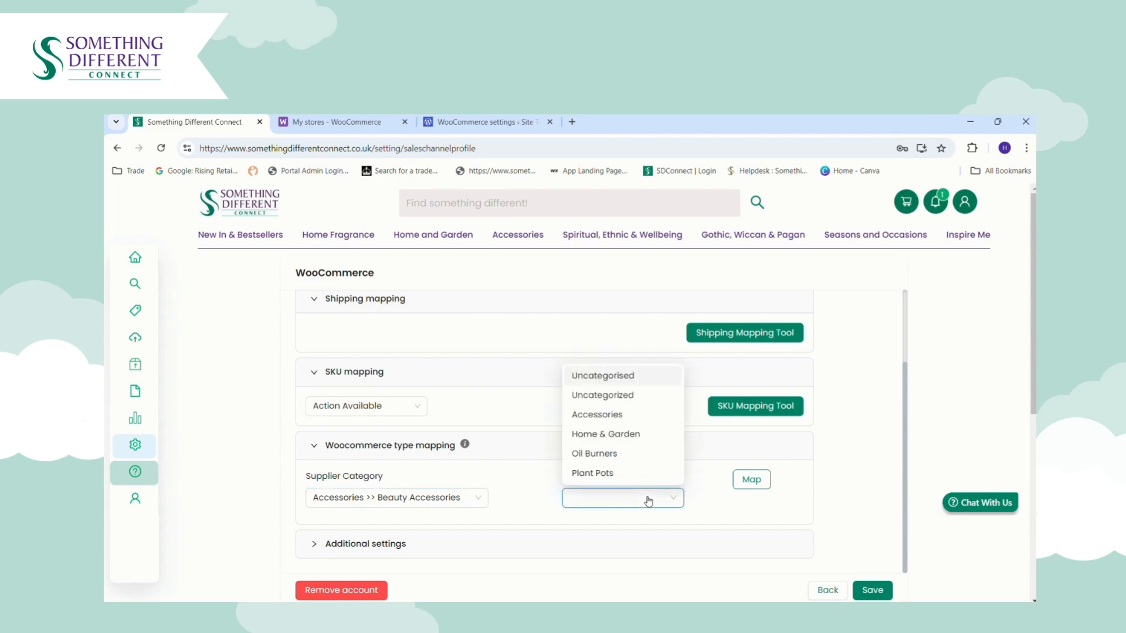
{"action": "left_click", "coordinate": [598, 415]}
{"action": "left_click", "coordinate": [758, 484]}
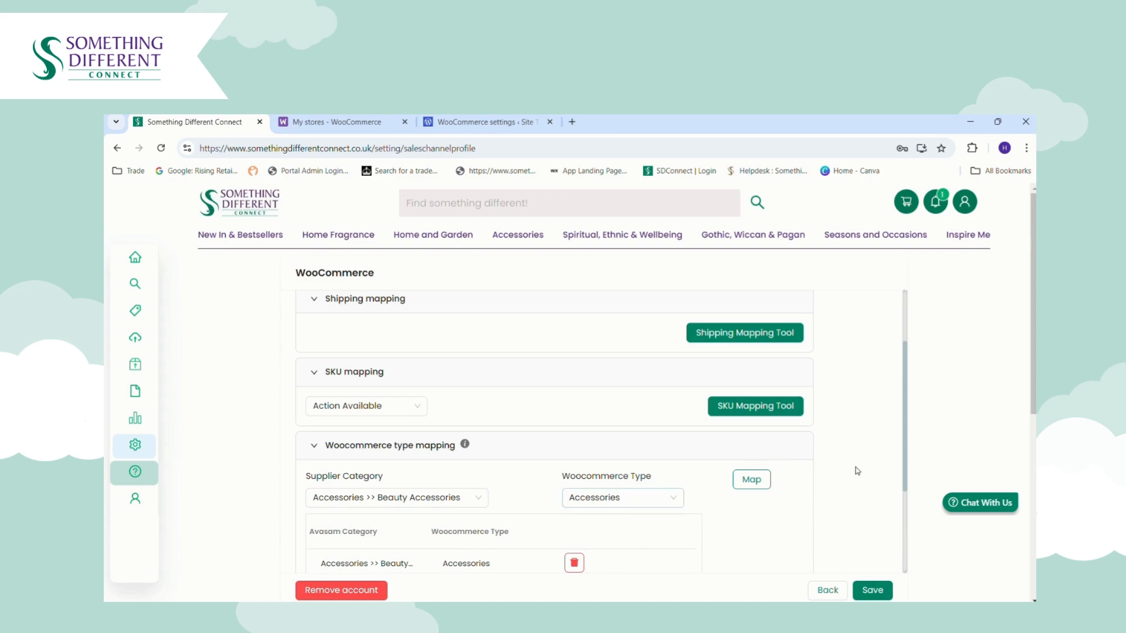
- Enable Exclude non-SDConnect orders, Stock update and Price (inc VAT) update in the channel's additional settings
{"action": "scroll", "coordinate": [862, 464], "scroll_direction": "down", "scroll_amount": 3}
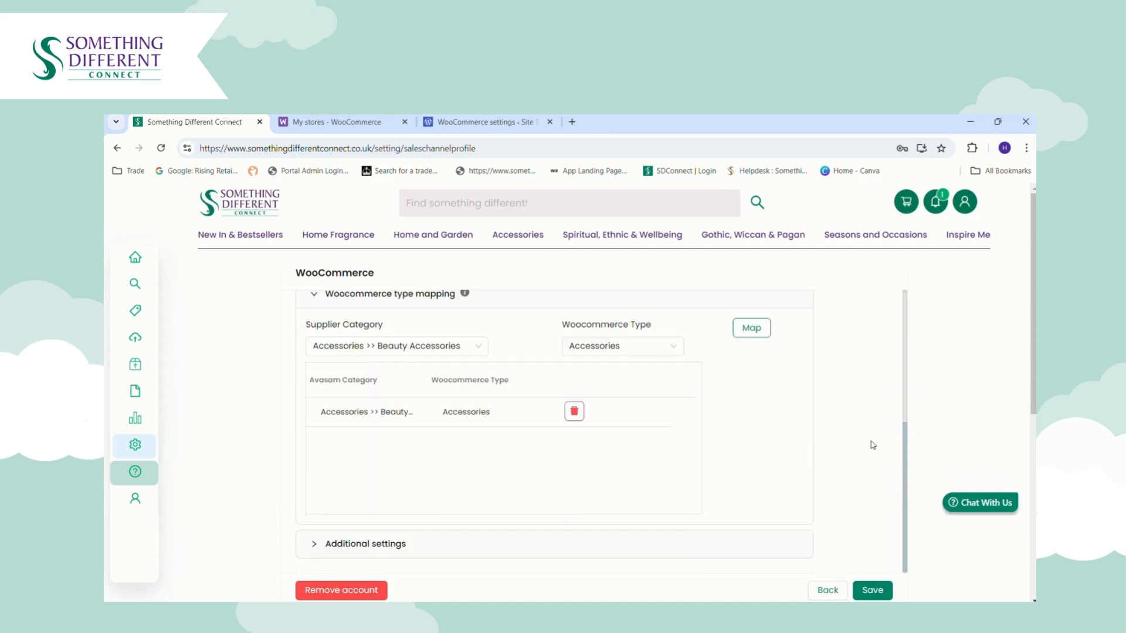
{"action": "left_click", "coordinate": [372, 544]}
{"action": "left_click_drag", "start_coordinate": [906, 507], "coordinate": [912, 578]}
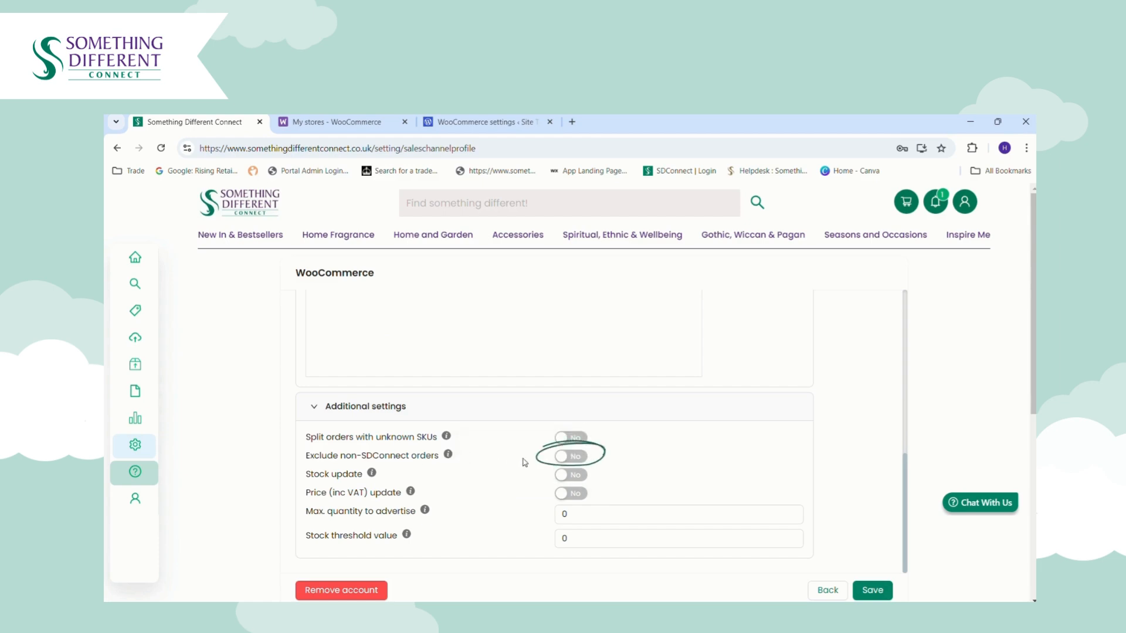
{"action": "left_click", "coordinate": [570, 456]}
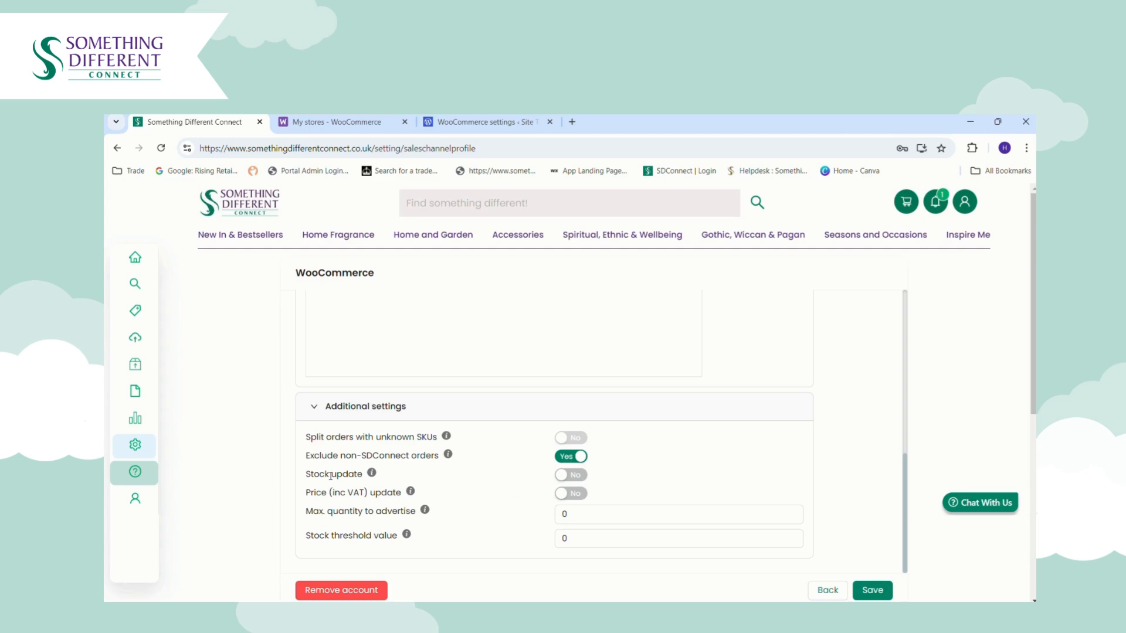
{"action": "left_click", "coordinate": [574, 476]}
{"action": "left_click", "coordinate": [582, 497]}
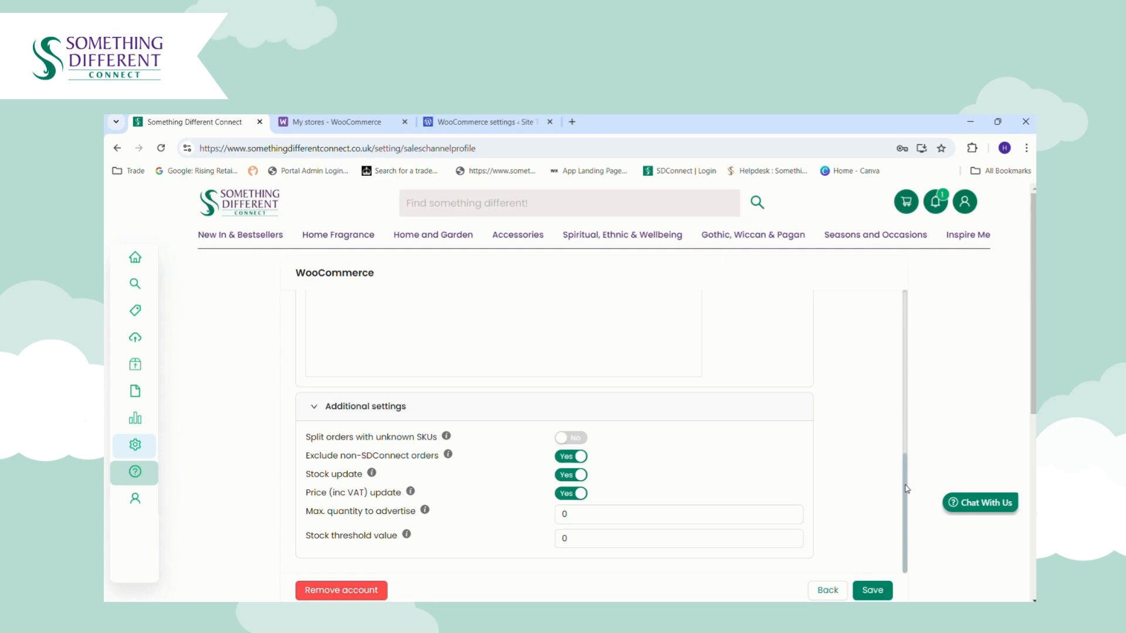
- Set the maximum quantity to advertise to 40 and the stock threshold value to 5, and save the channel settings
{"action": "left_click", "coordinate": [578, 518]}
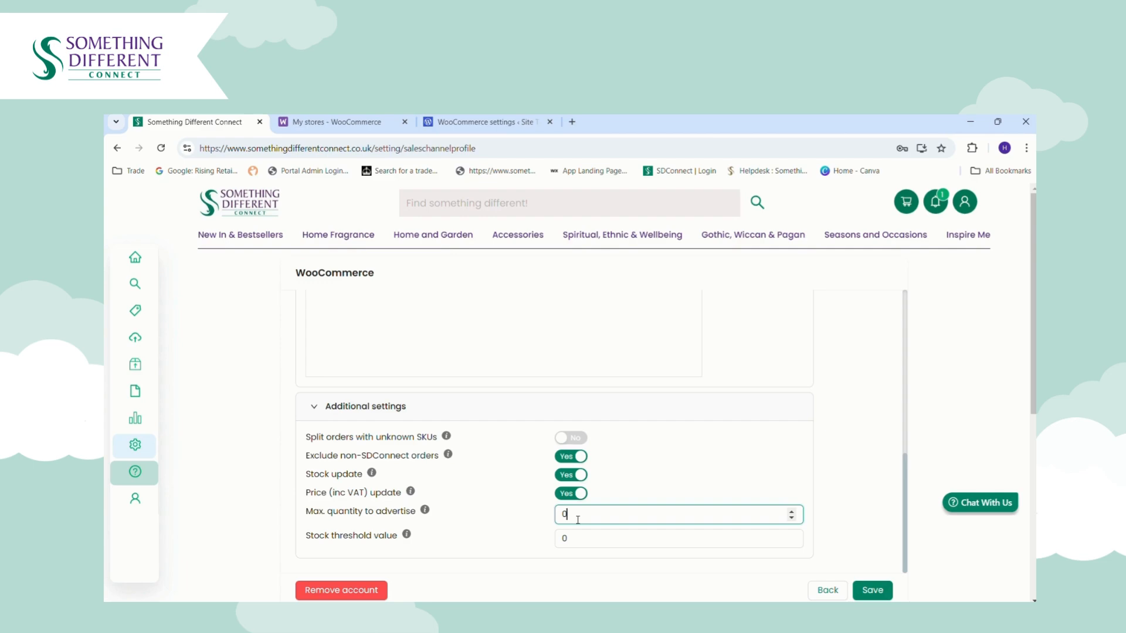
{"action": "key", "text": "BackSpace"}
{"action": "type", "text": "40"}
{"action": "left_click", "coordinate": [578, 547]}
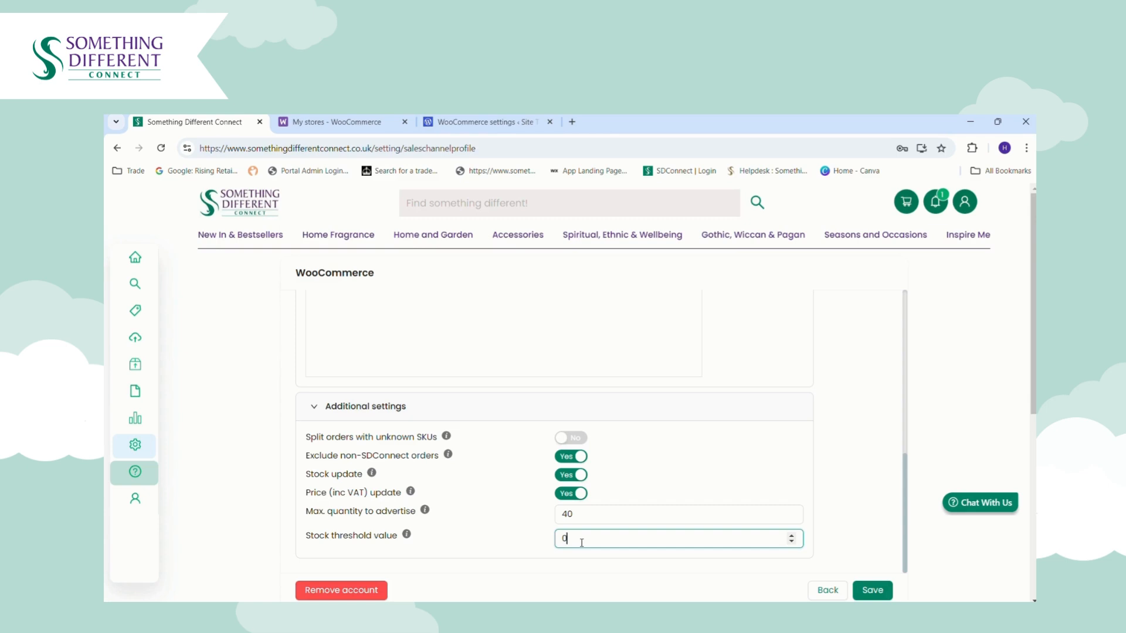
{"action": "key", "text": "BackSpace"}
{"action": "type", "text": "5"}
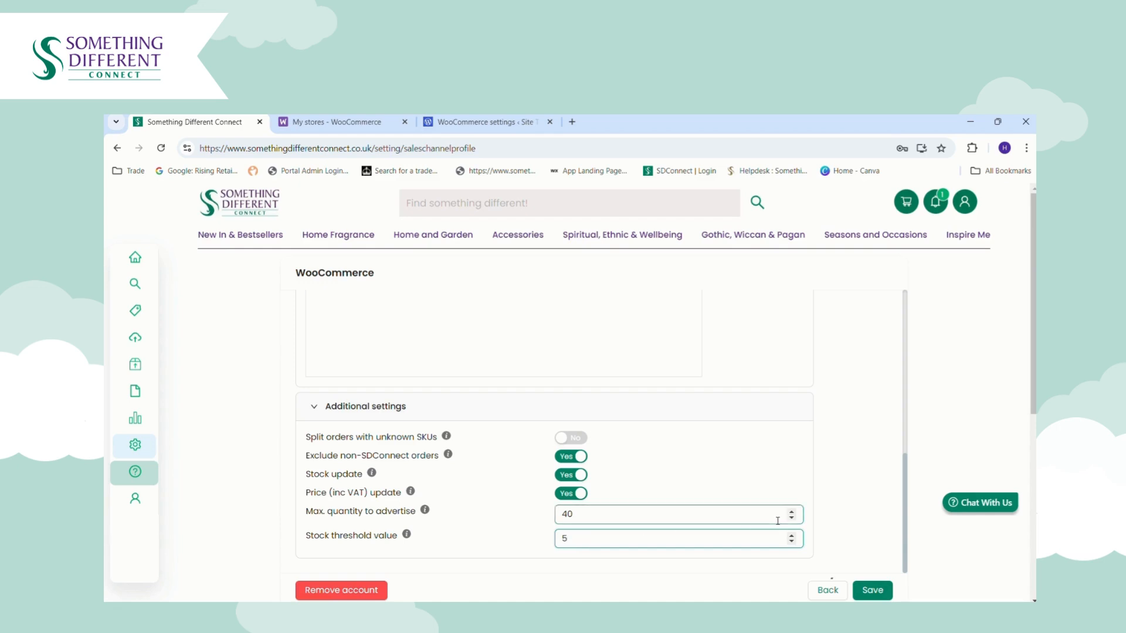
{"action": "left_click", "coordinate": [872, 590]}
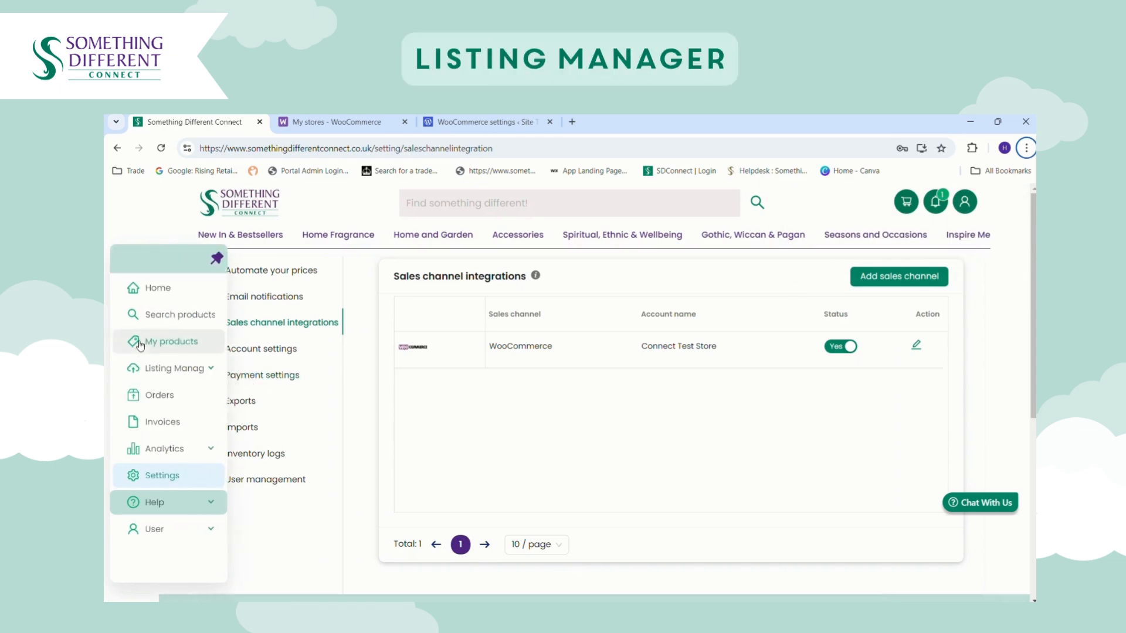
- Open the Listing Manager and expand the order, price and stock sync details for Connect Test Store
{"action": "left_click", "coordinate": [149, 370]}
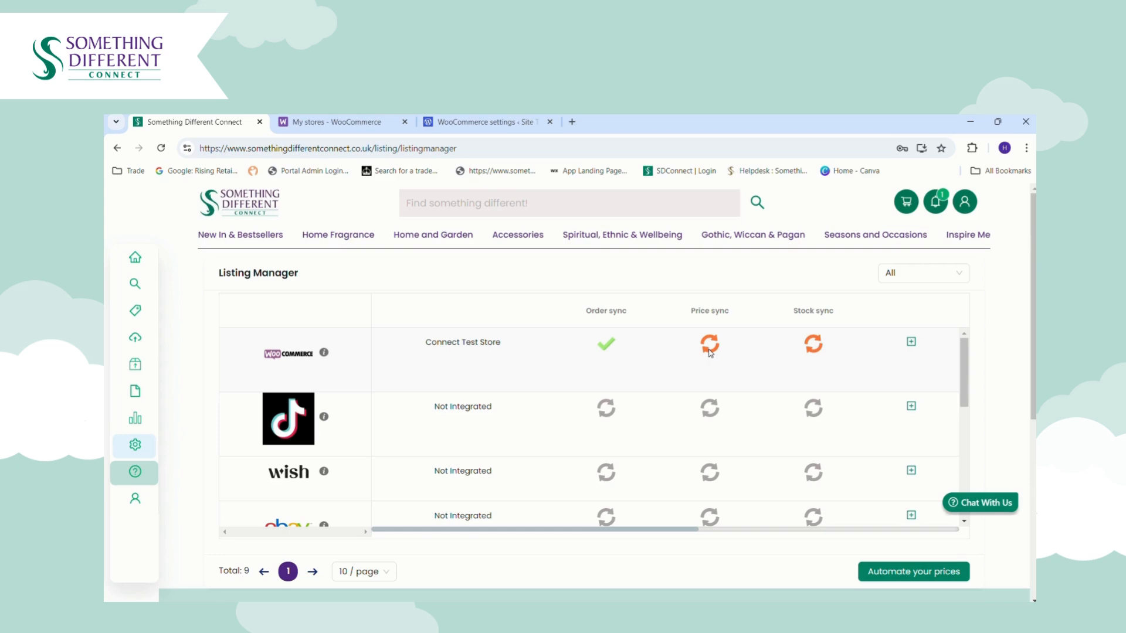
{"action": "left_click", "coordinate": [911, 342]}
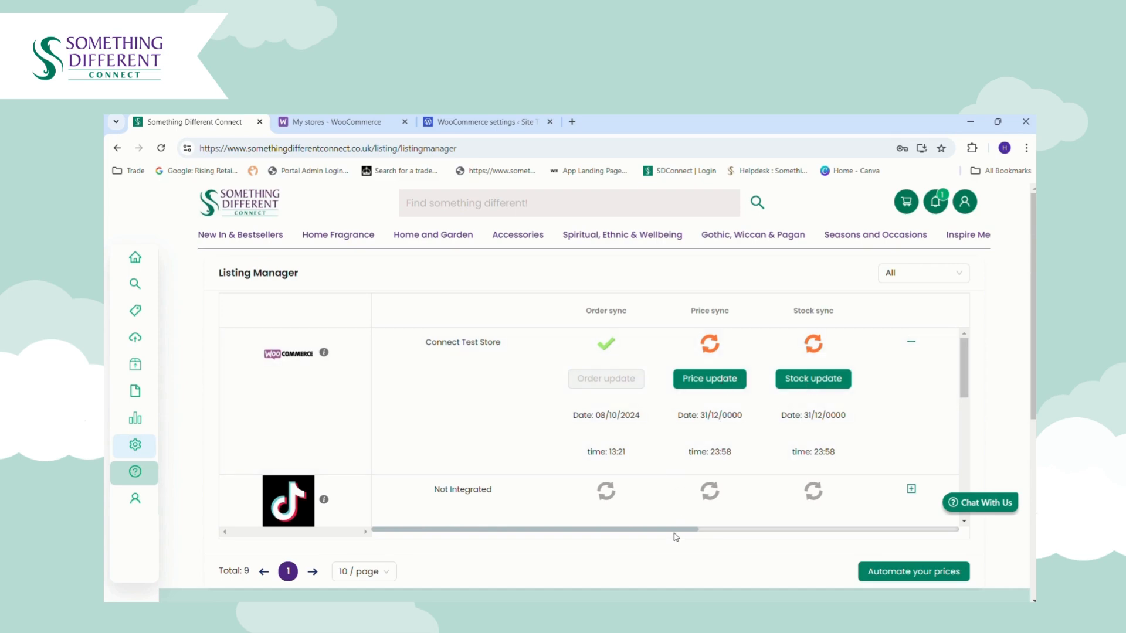
- Open the listings of Connect Test Store and view the title and description details of the 15cm Cast Iron Cauldron With Pentagram
{"action": "left_click_drag", "start_coordinate": [676, 533], "coordinate": [924, 532]}
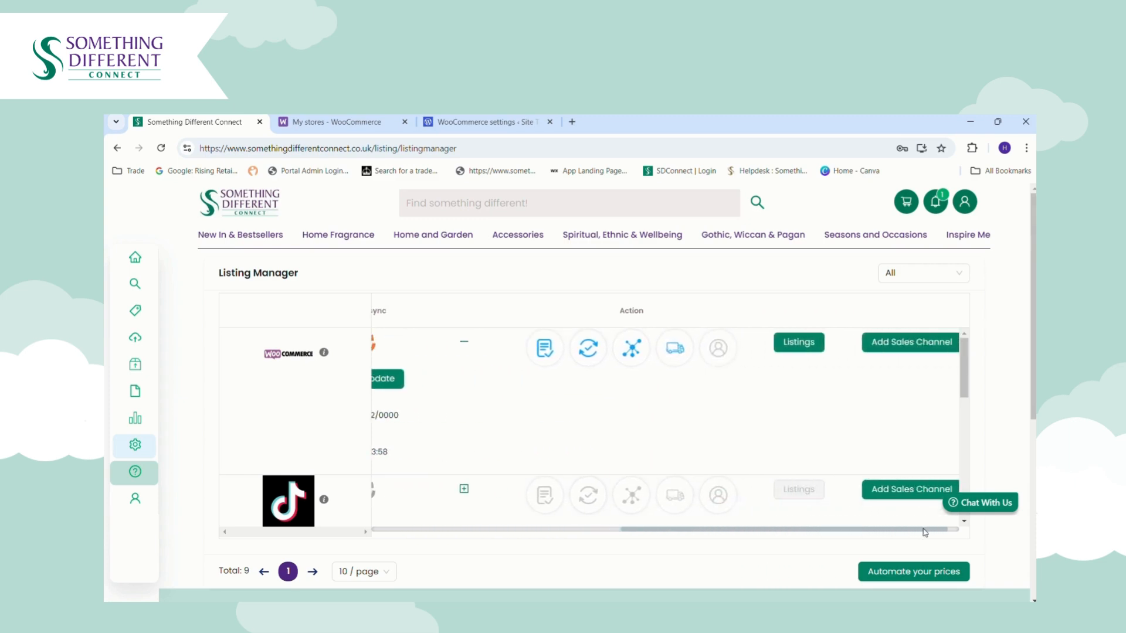
{"action": "left_click", "coordinate": [799, 345]}
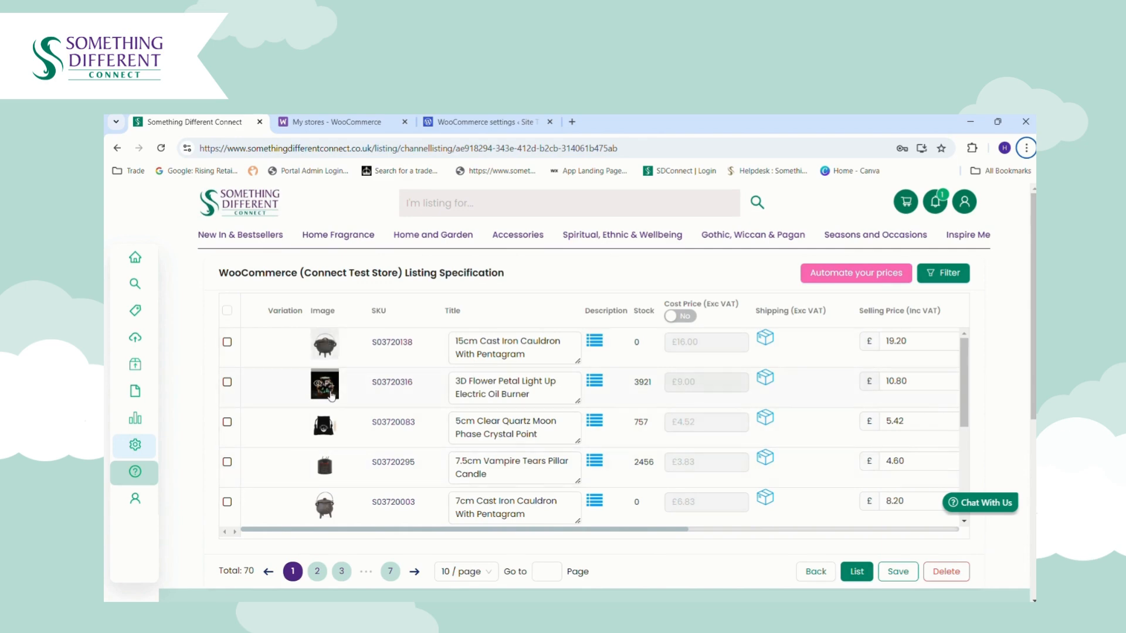
{"action": "left_click", "coordinate": [597, 345]}
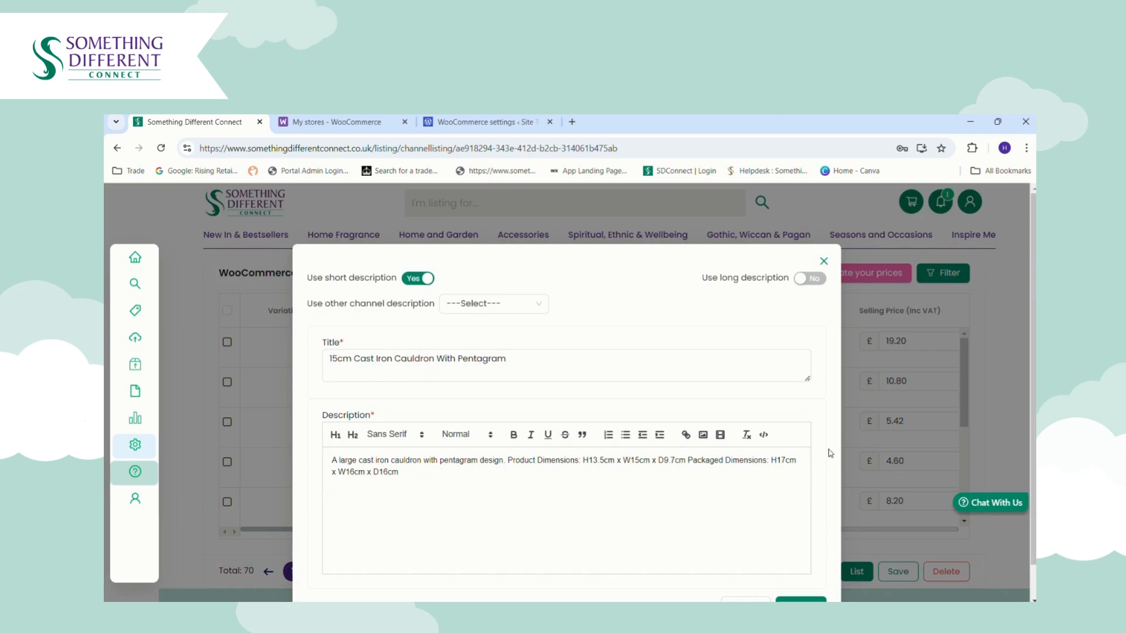
{"action": "scroll", "coordinate": [874, 519], "scroll_direction": "down", "scroll_amount": 1}
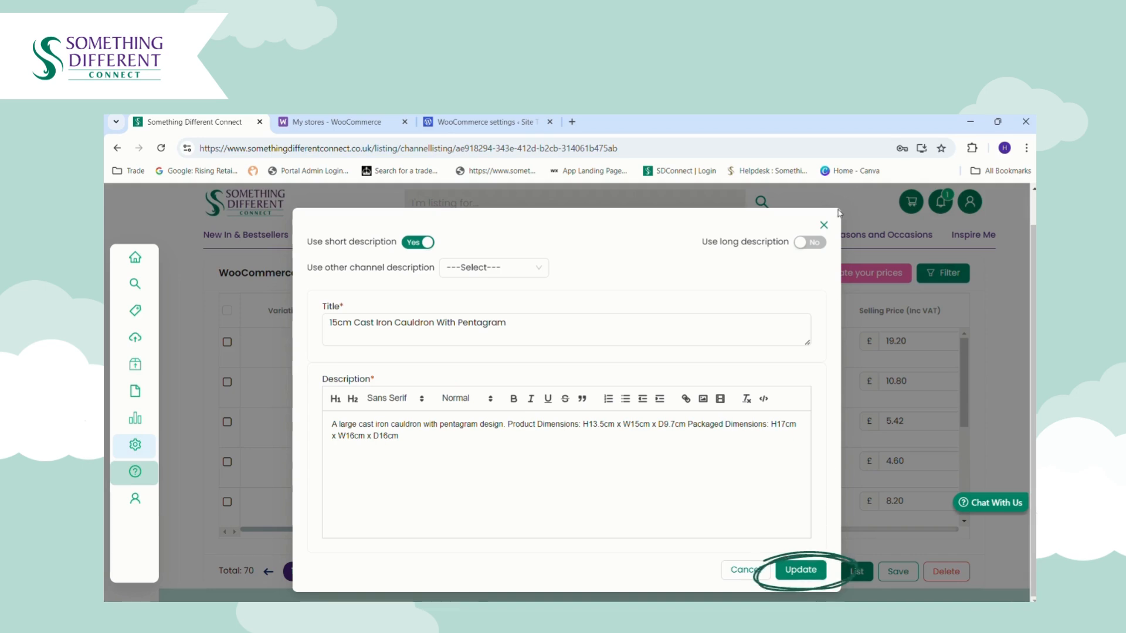
{"action": "left_click", "coordinate": [824, 225]}
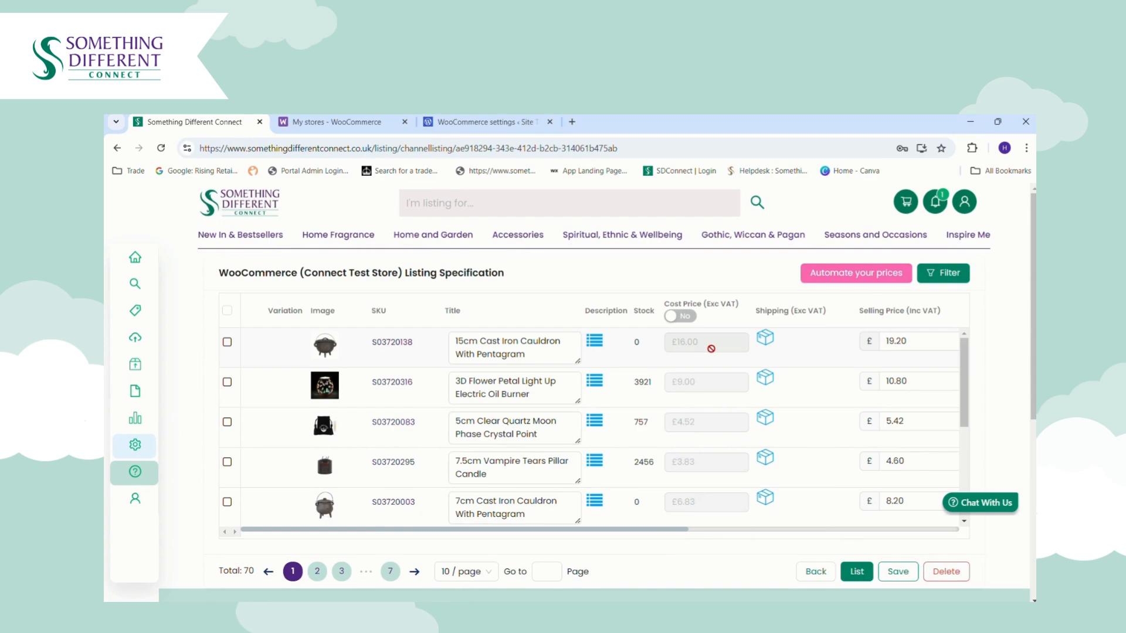
- Check the listings' cost prices including VAT, switch back to excluding VAT, and view the 15cm cauldron's weight-based shipping costs
{"action": "left_click", "coordinate": [689, 319]}
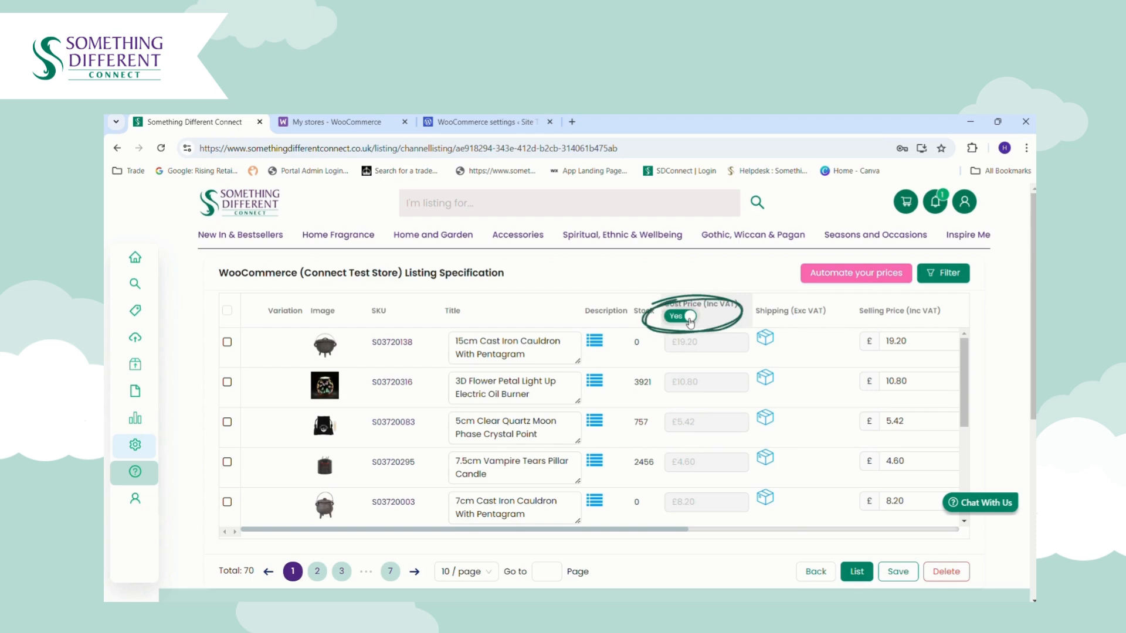
{"action": "left_click", "coordinate": [690, 318]}
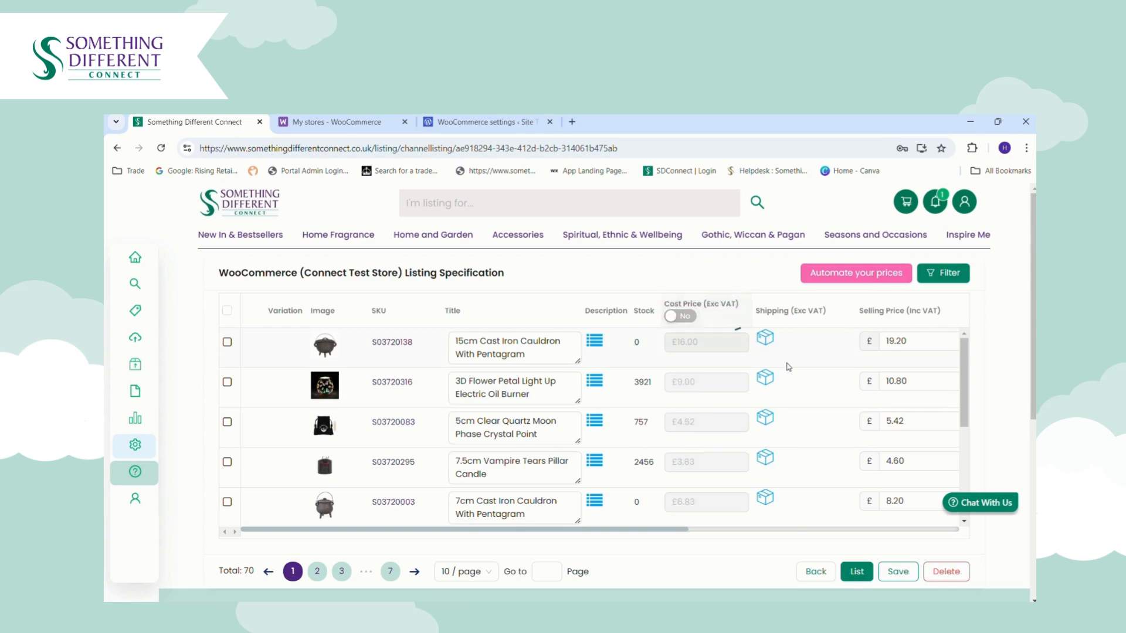
{"action": "left_click", "coordinate": [766, 340]}
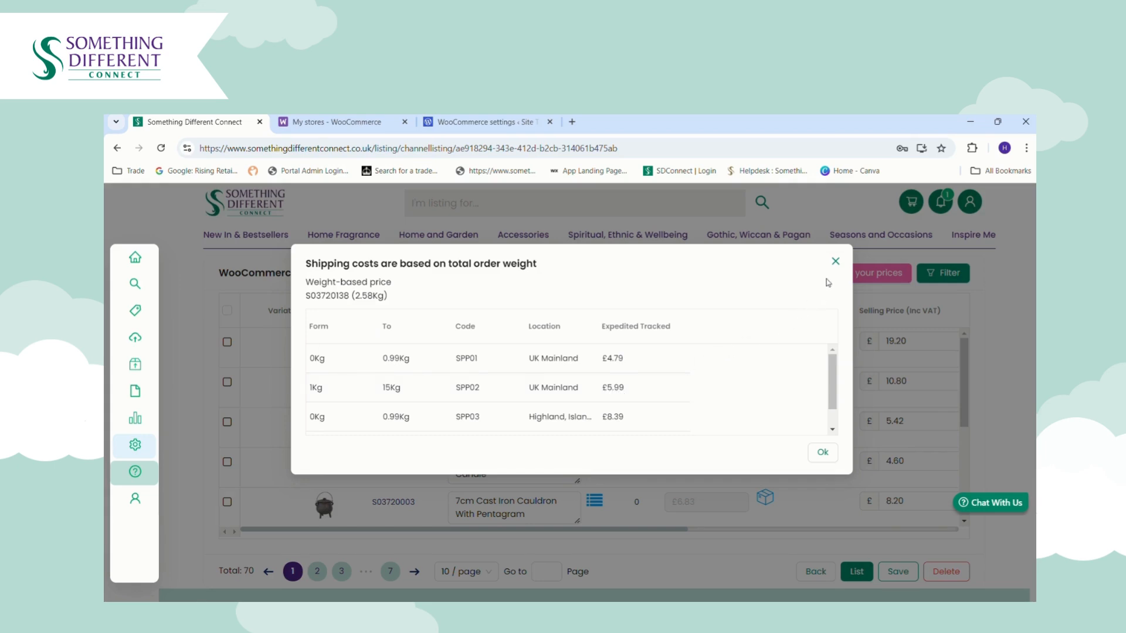
{"action": "left_click", "coordinate": [835, 263]}
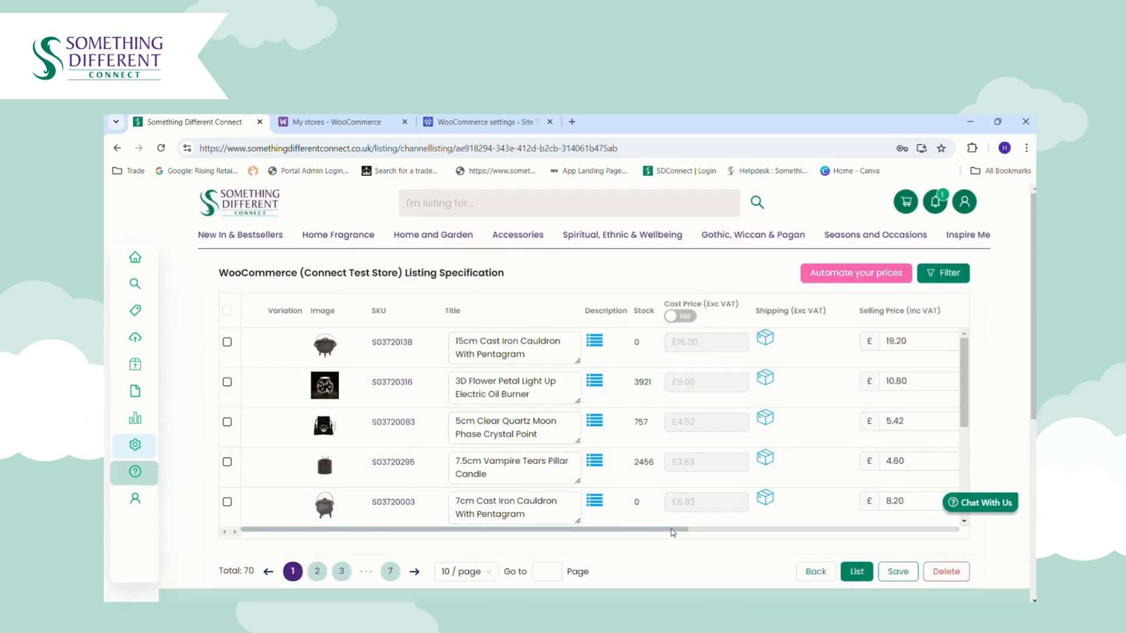
- Examine the selling price field and the available shipping class and category name options for the 15cm cauldron listing
{"action": "left_click_drag", "start_coordinate": [673, 534], "coordinate": [797, 537]}
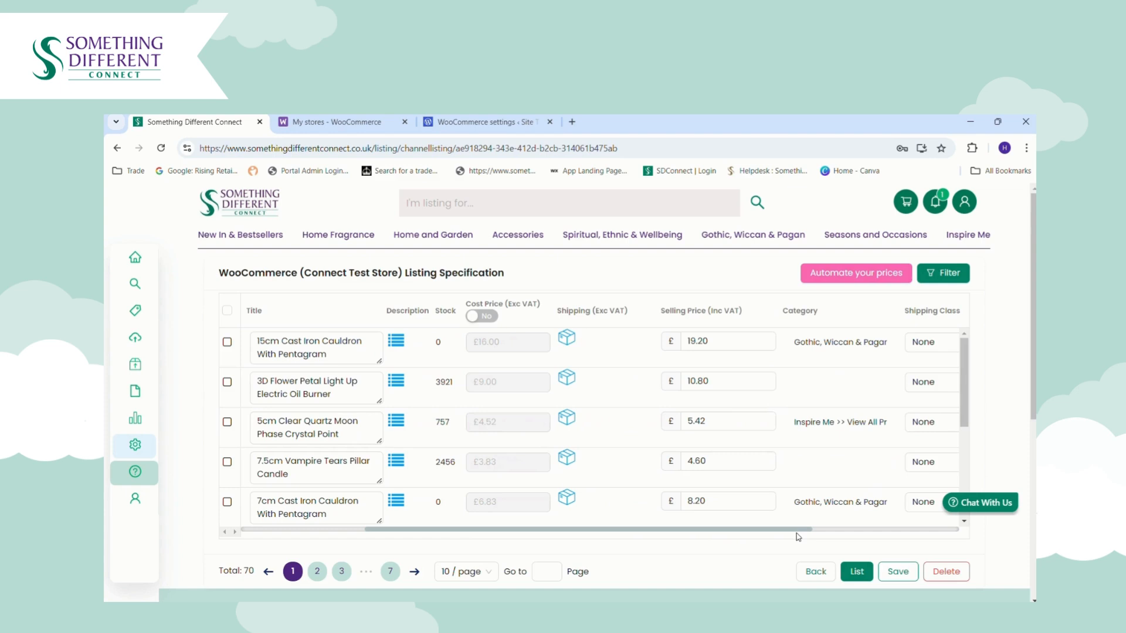
{"action": "left_click", "coordinate": [728, 348]}
{"action": "left_click_drag", "start_coordinate": [711, 532], "coordinate": [816, 533]}
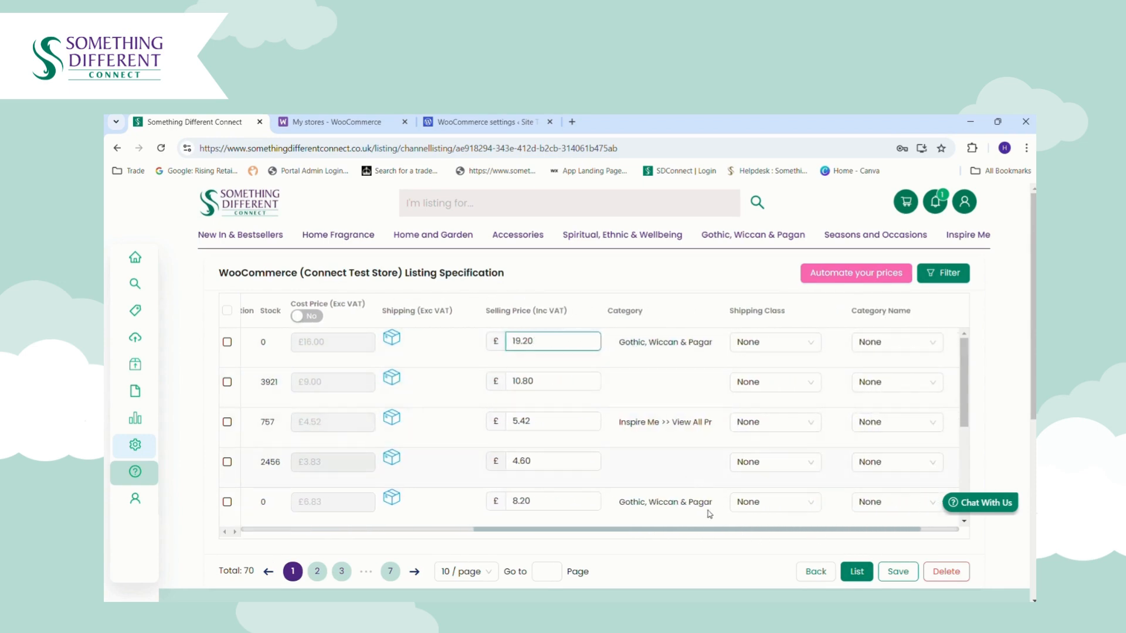
{"action": "left_click_drag", "start_coordinate": [725, 533], "coordinate": [776, 533]}
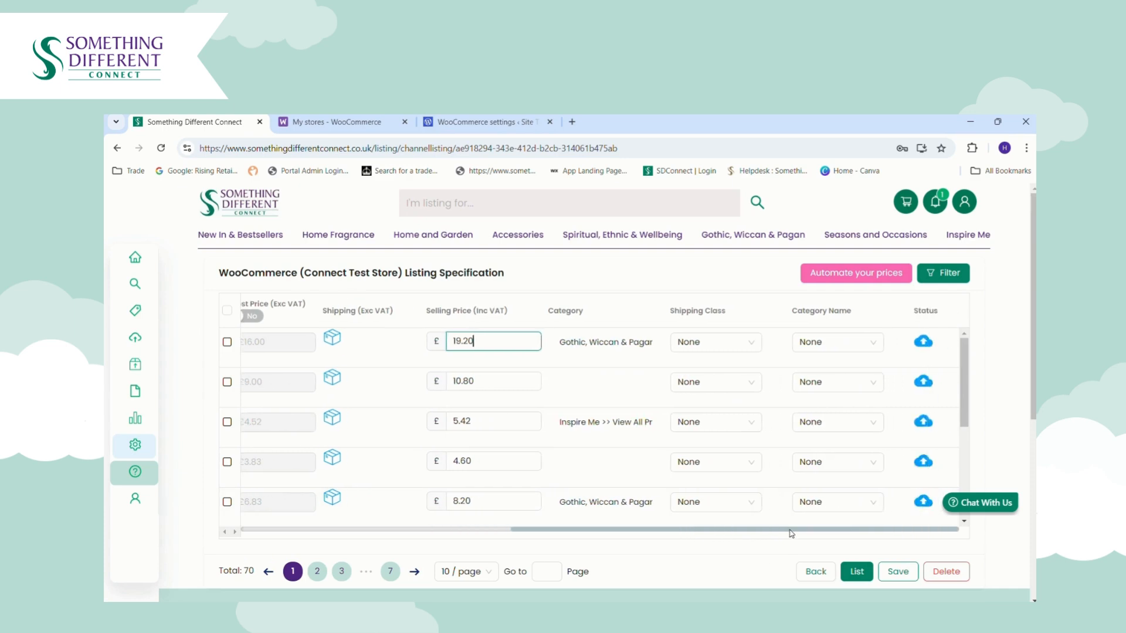
{"action": "left_click", "coordinate": [721, 347]}
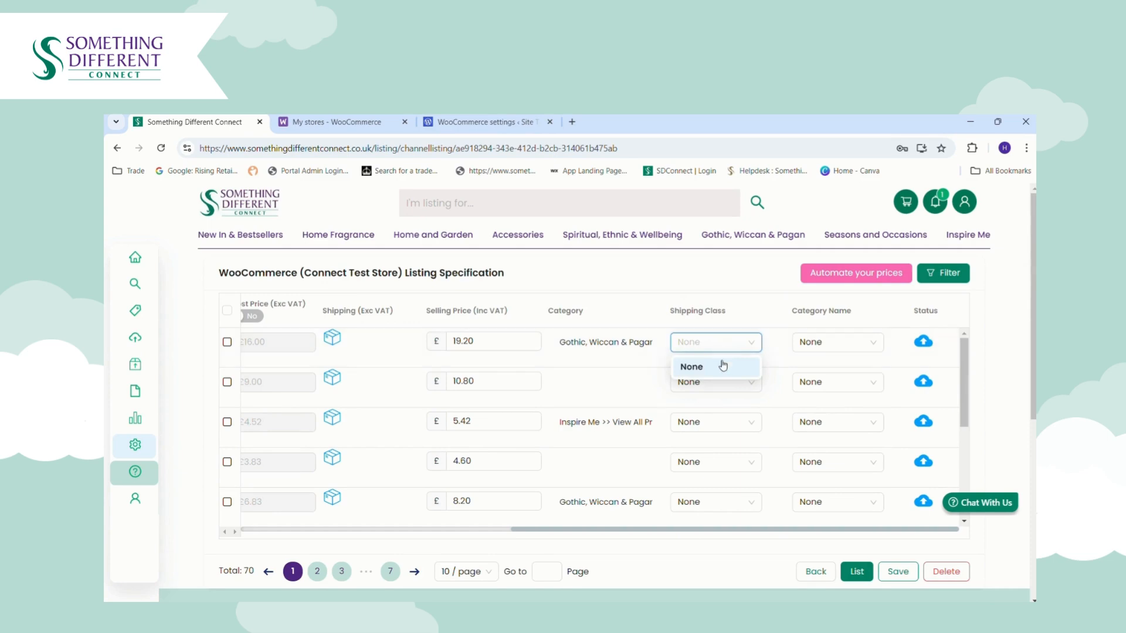
{"action": "left_click", "coordinate": [722, 348]}
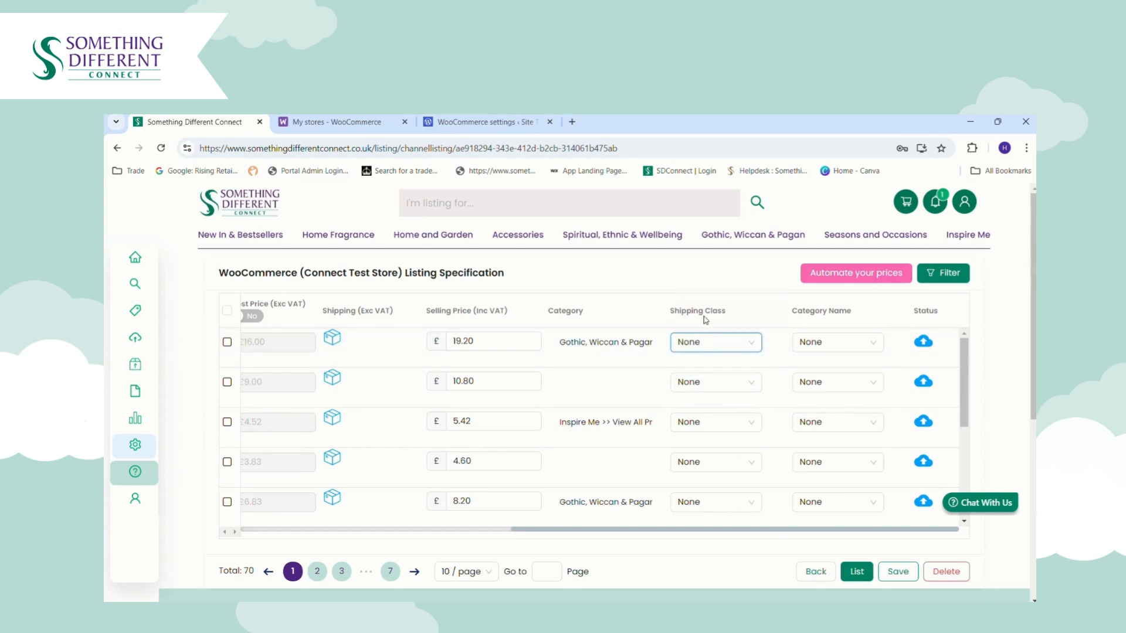
{"action": "left_click", "coordinate": [837, 350]}
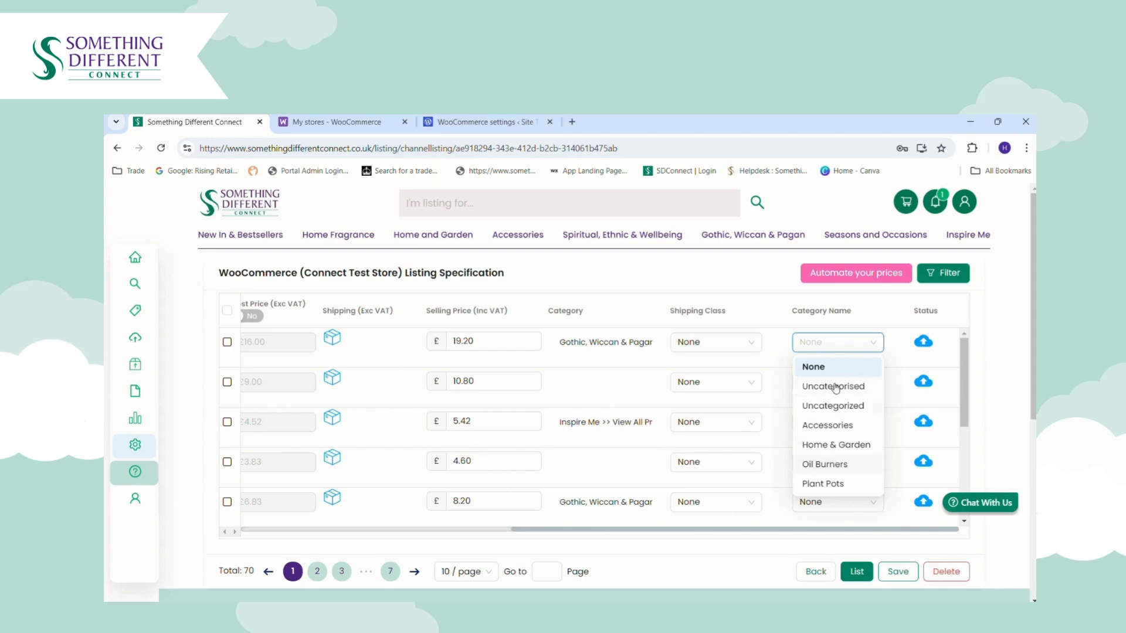
{"action": "left_click", "coordinate": [786, 304]}
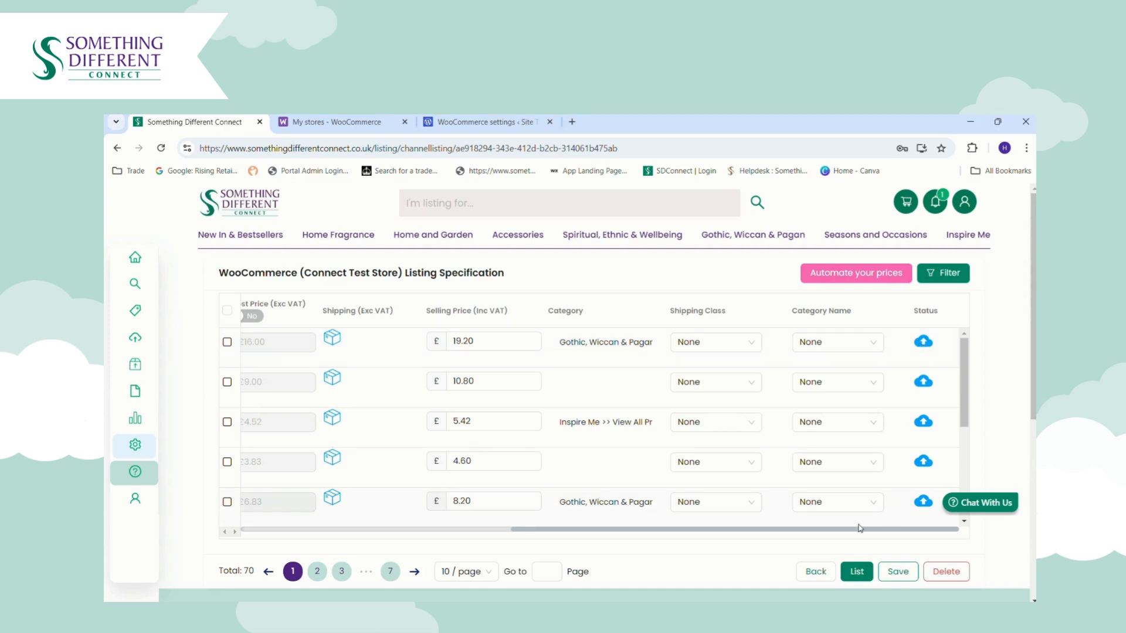
- Select the 3D Flower Petal Light Up Electric Oil Burner and list it on the WooCommerce store
{"action": "left_click_drag", "start_coordinate": [794, 533], "coordinate": [387, 491]}
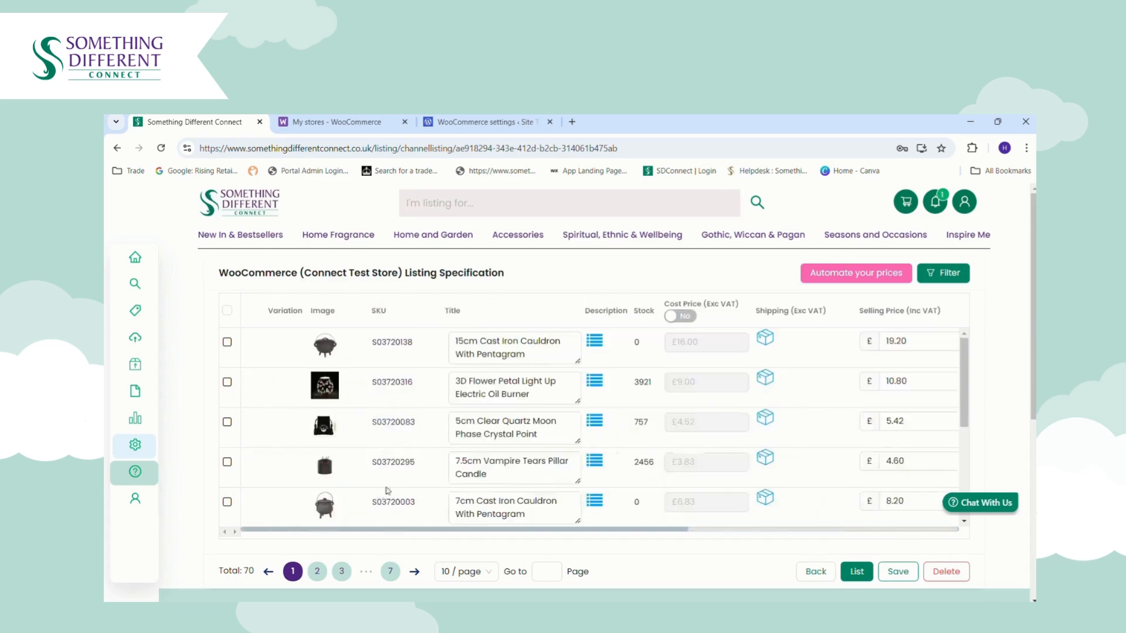
{"action": "left_click", "coordinate": [228, 383]}
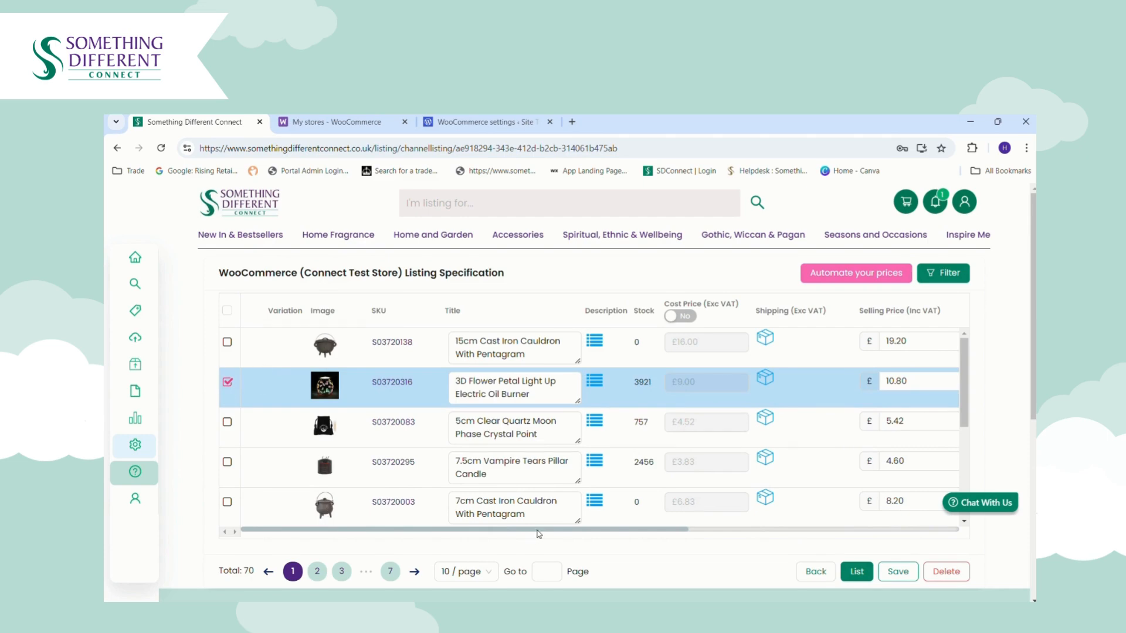
{"action": "left_click_drag", "start_coordinate": [538, 530], "coordinate": [852, 549]}
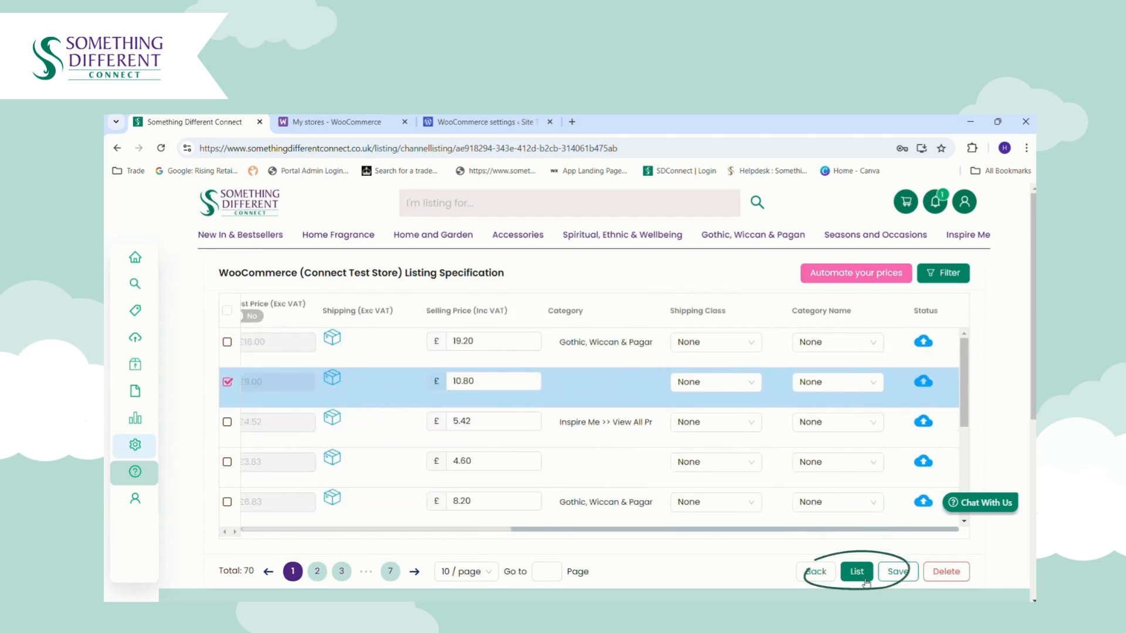
{"action": "left_click", "coordinate": [861, 570]}
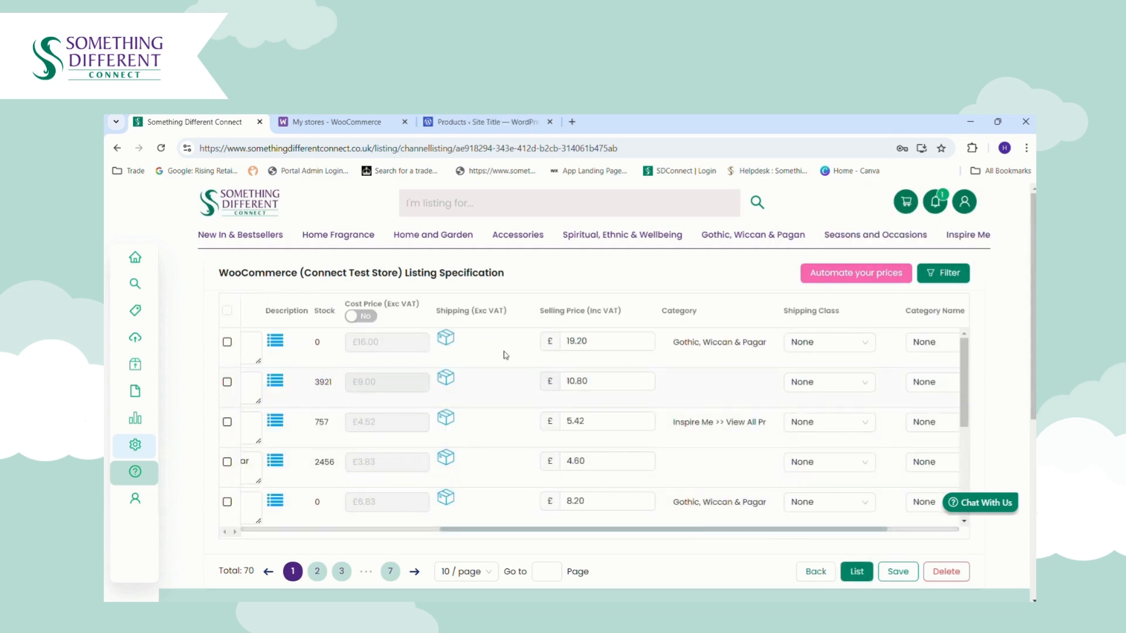
- Check the oil burner in the WordPress store's product list, then return to Something Different Connect and check its listing status
{"action": "left_click", "coordinate": [462, 124]}
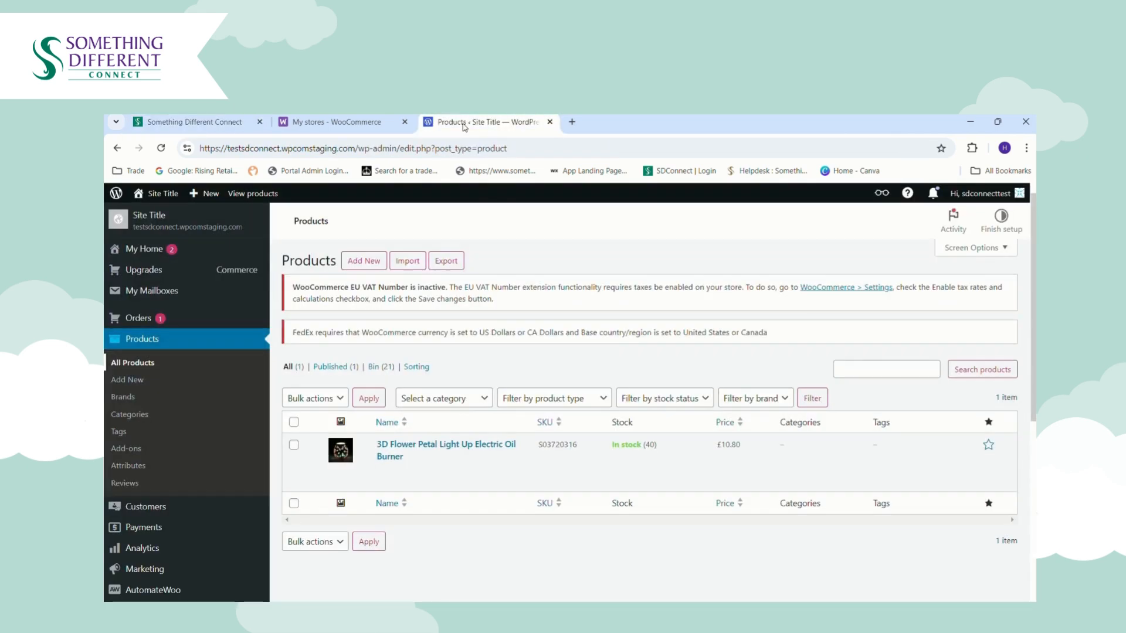
{"action": "mouse_move", "coordinate": [382, 451]}
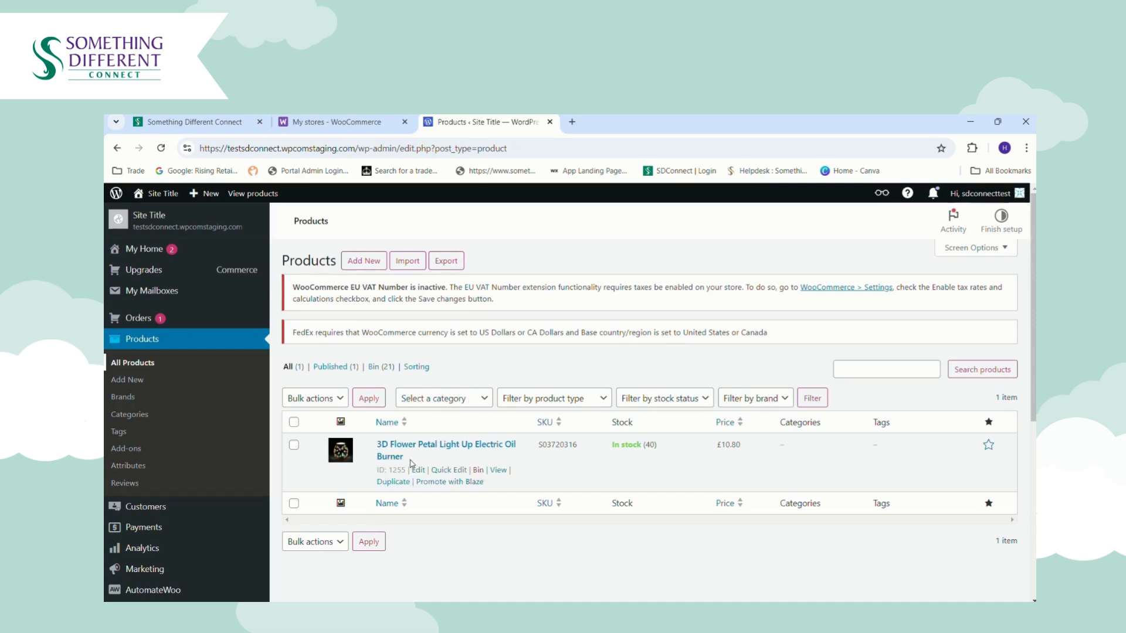
{"action": "left_click", "coordinate": [207, 128]}
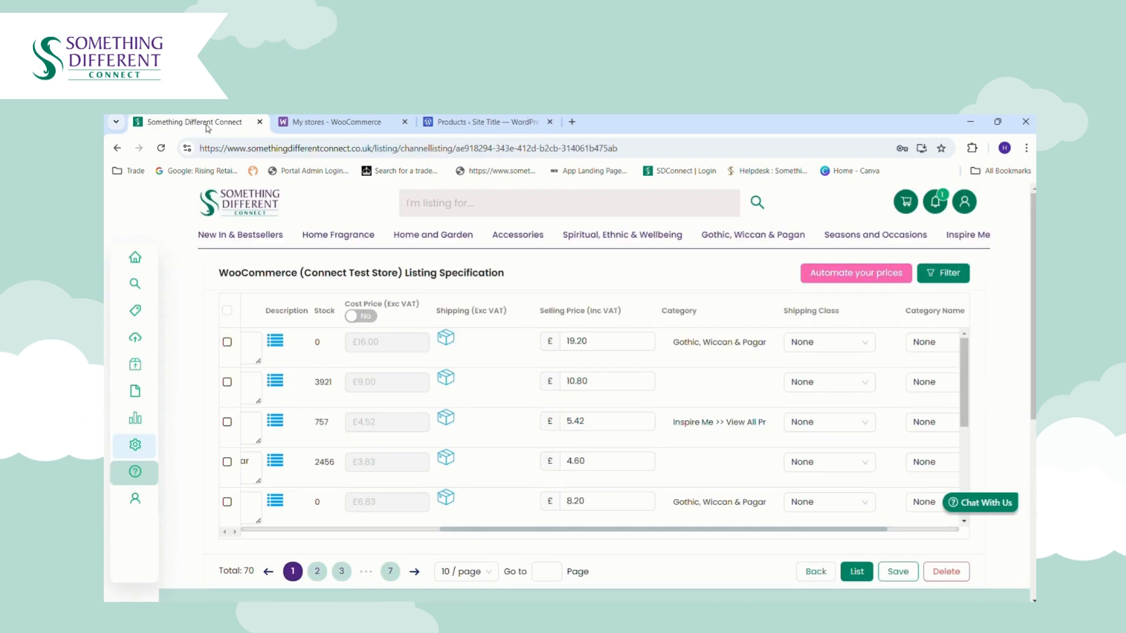
{"action": "left_click_drag", "start_coordinate": [554, 535], "coordinate": [644, 535]}
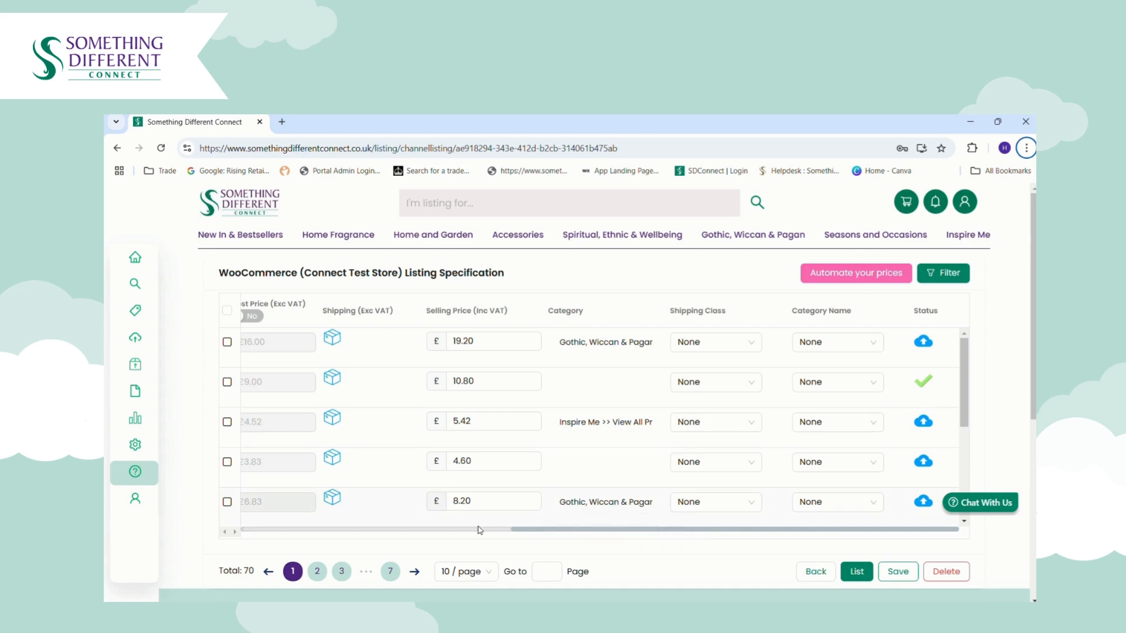
- Filter the channel listings by the status Not Listed
{"action": "left_click", "coordinate": [955, 278]}
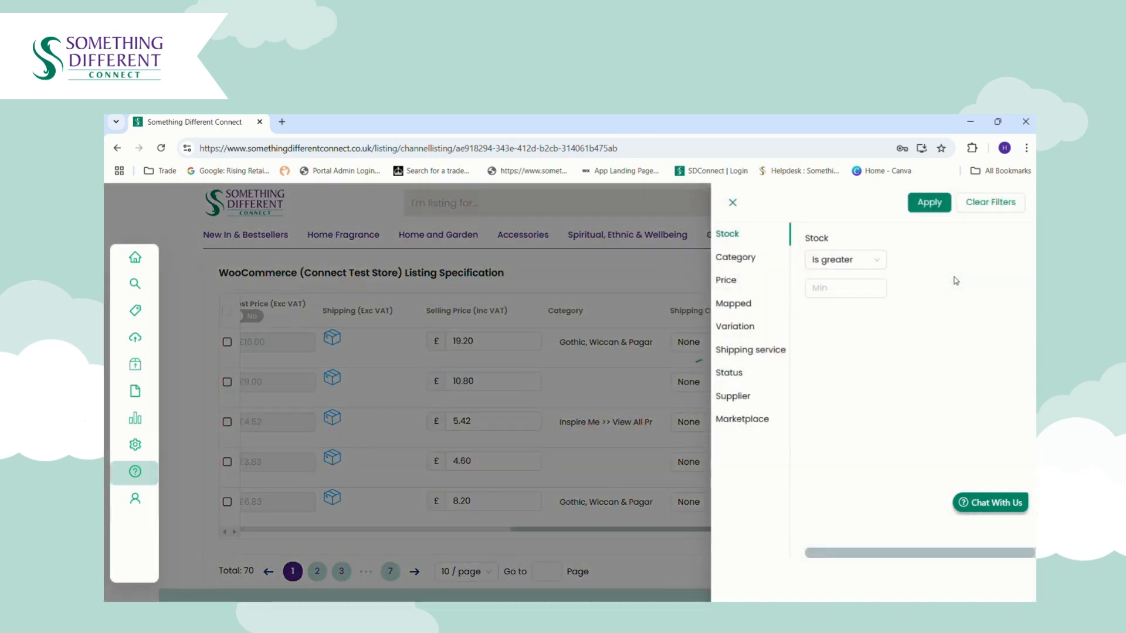
{"action": "left_click", "coordinate": [762, 370]}
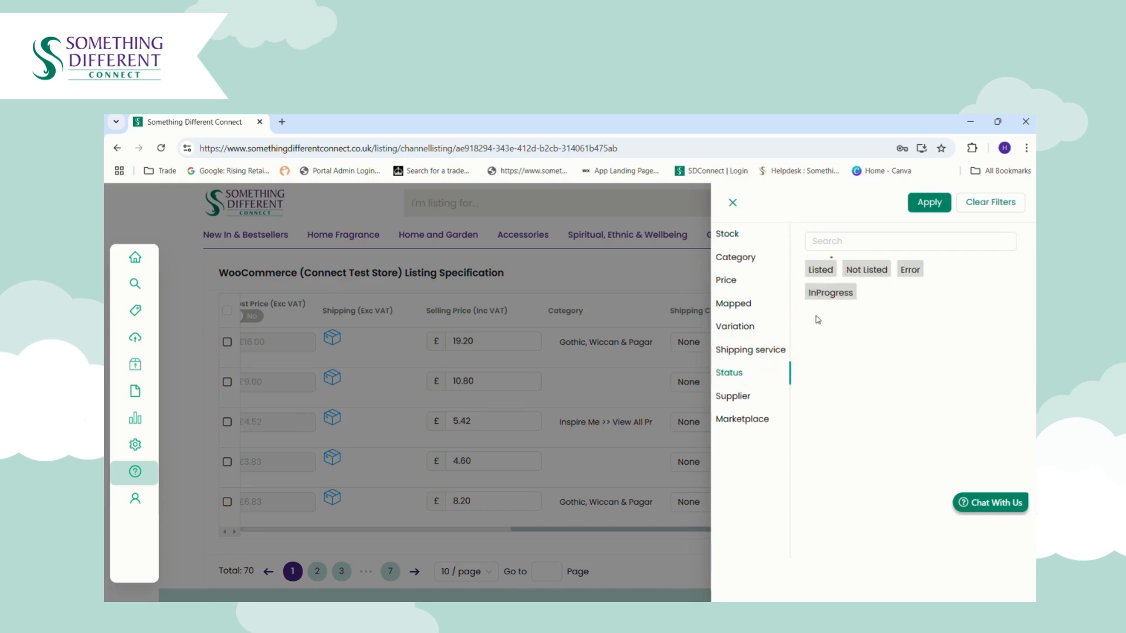
{"action": "left_click", "coordinate": [871, 271]}
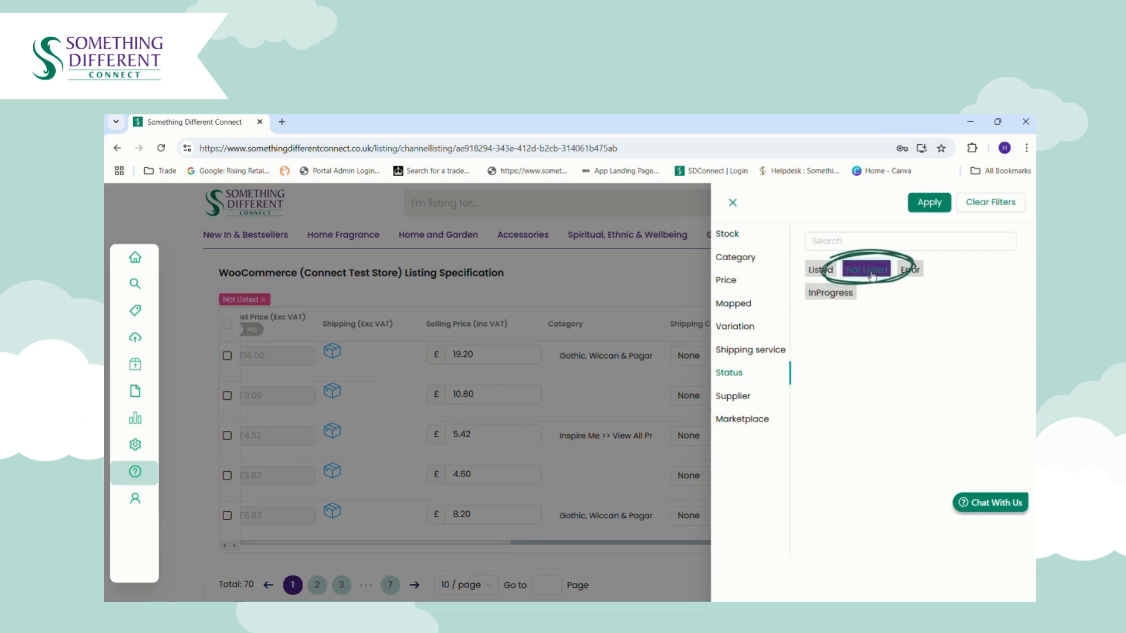
{"action": "left_click", "coordinate": [943, 202]}
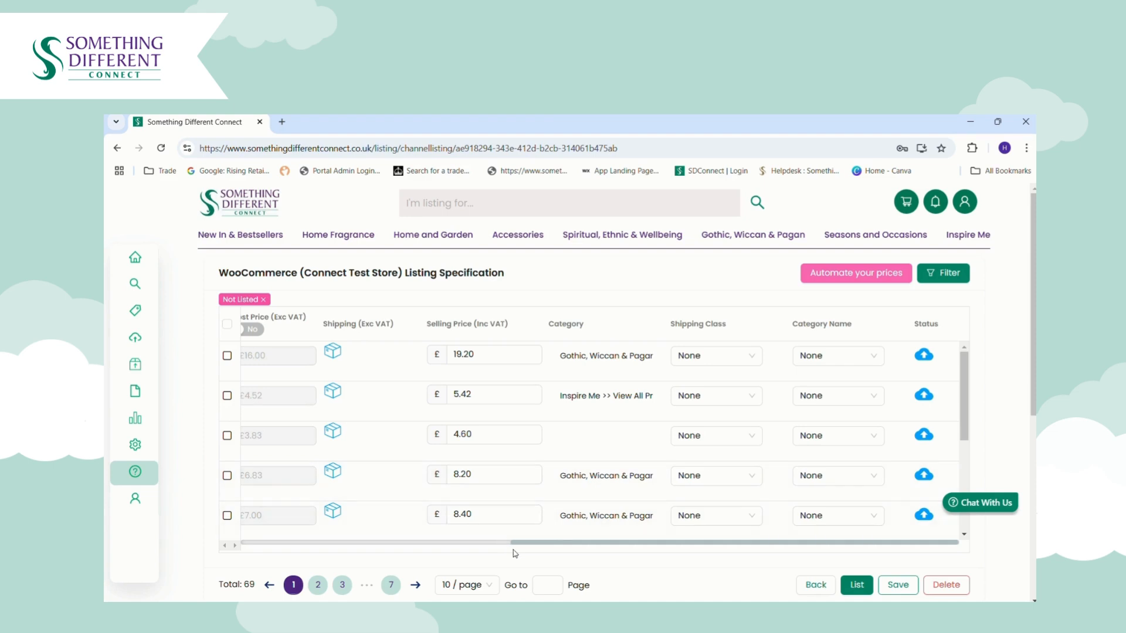
{"action": "scroll", "coordinate": [517, 545], "scroll_direction": "left", "scroll_amount": 2}
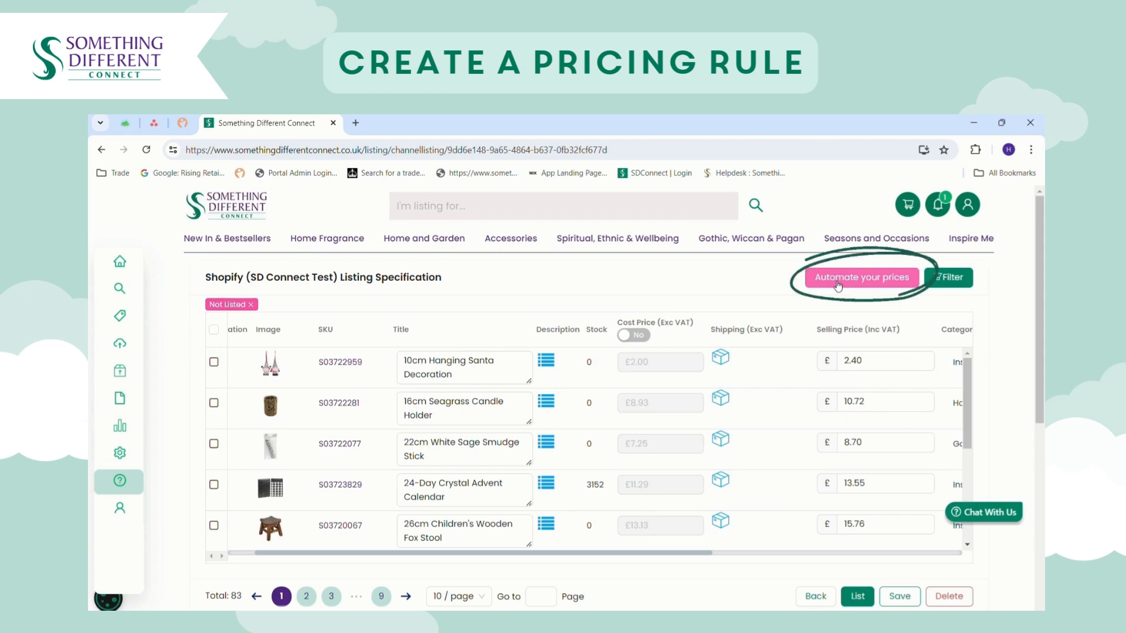
- Start a simple price automation rule from the Shopify listings and name it Shopify - sd connect test
{"action": "left_click", "coordinate": [837, 287]}
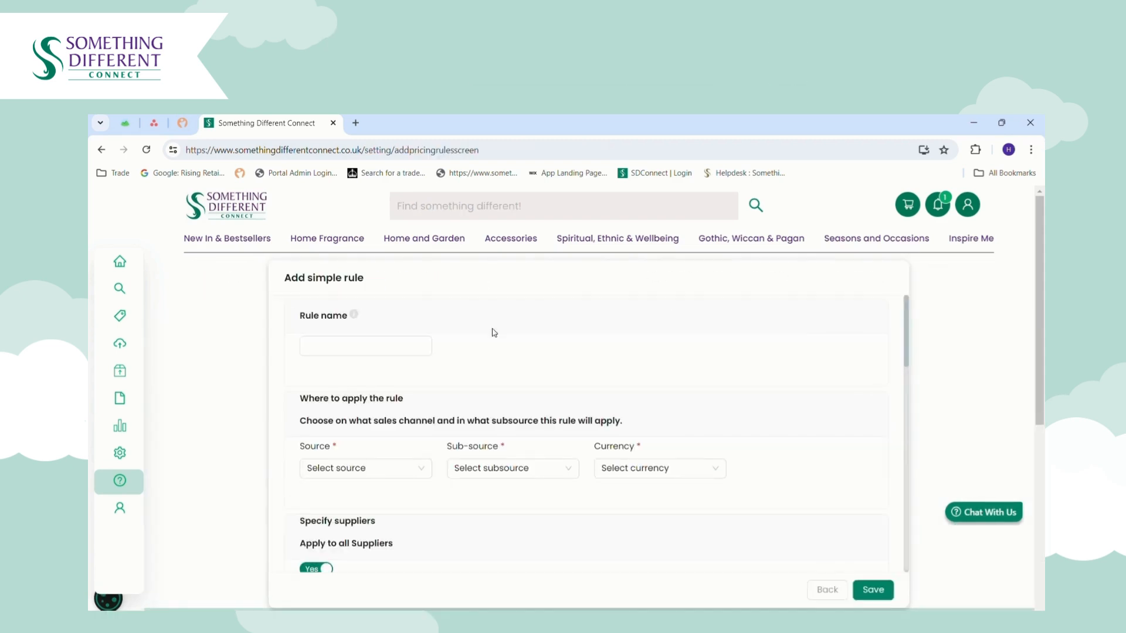
{"action": "left_click", "coordinate": [404, 351]}
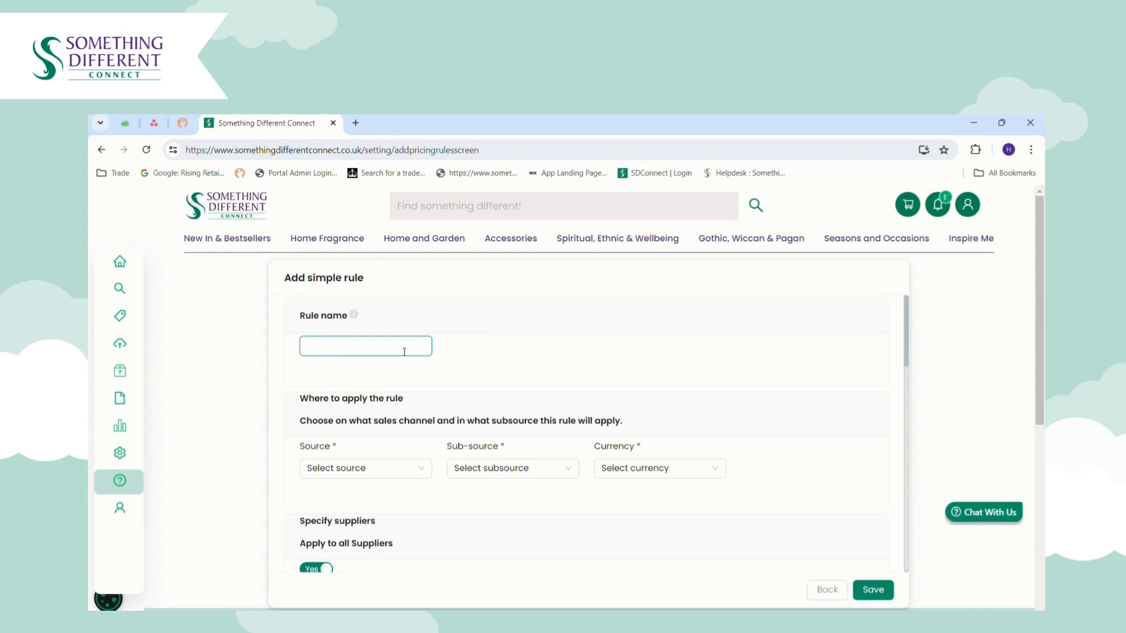
{"action": "type", "text": "Shopify - sd connect test"}
- Apply the pricing rule to the source Shopify, sub-source SD Connect Test and currency GBP
{"action": "left_click", "coordinate": [378, 468]}
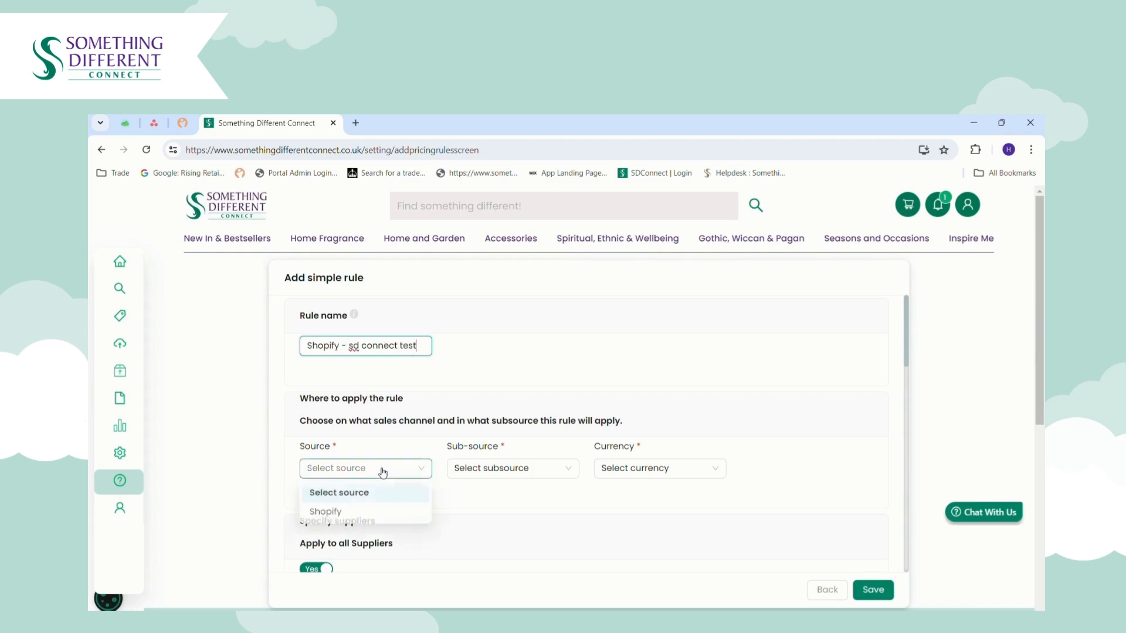
{"action": "left_click", "coordinate": [366, 520]}
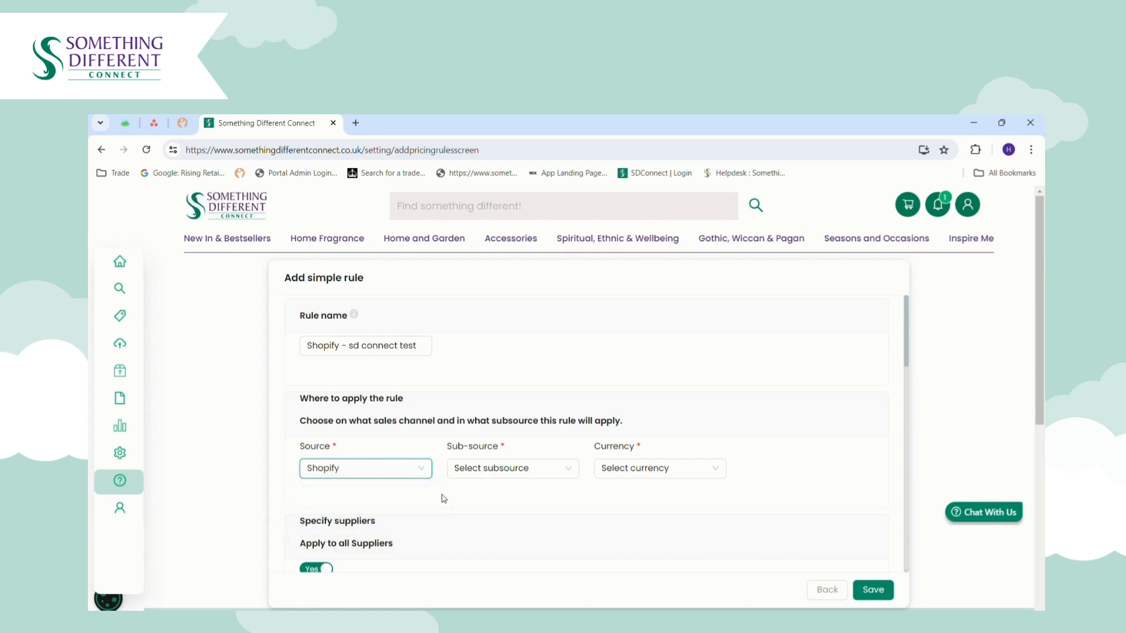
{"action": "left_click", "coordinate": [527, 478]}
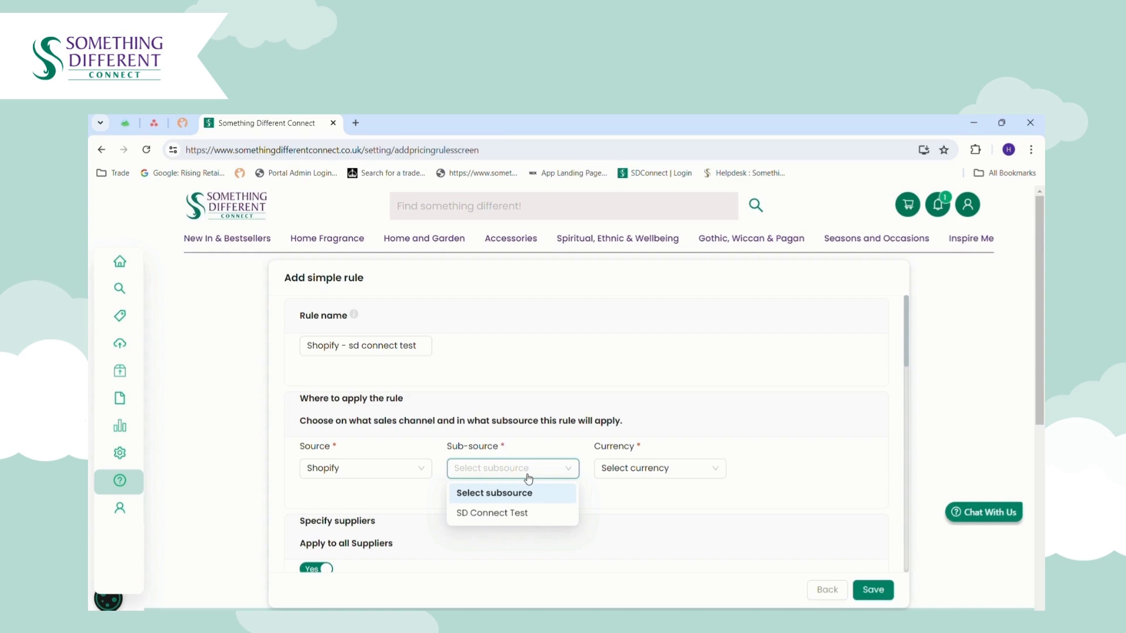
{"action": "left_click", "coordinate": [537, 519]}
{"action": "left_click", "coordinate": [643, 472]}
{"action": "left_click", "coordinate": [636, 516]}
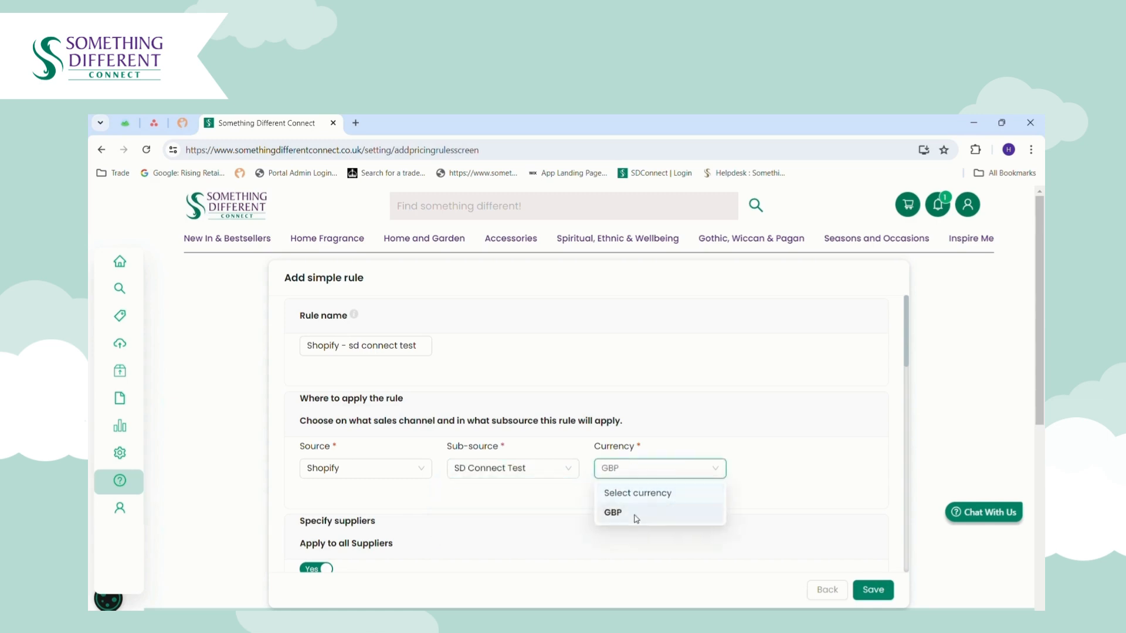
- Check the specific categories available for the pricing rule, but keep the rule applied to all categories
{"action": "left_click_drag", "start_coordinate": [908, 340], "coordinate": [913, 435]}
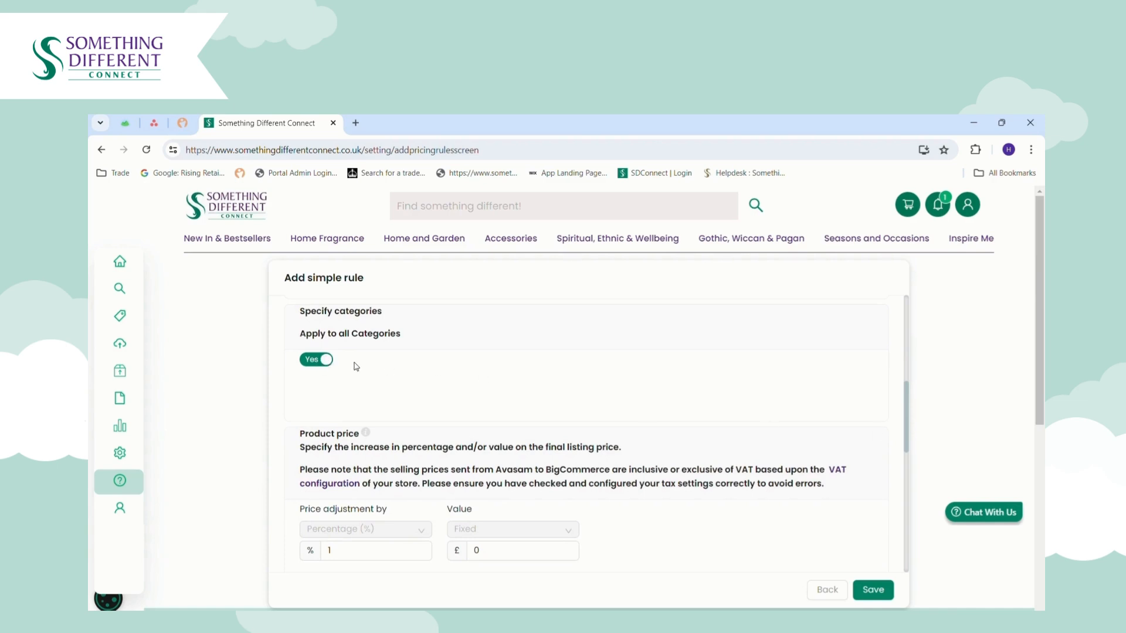
{"action": "left_click", "coordinate": [310, 361]}
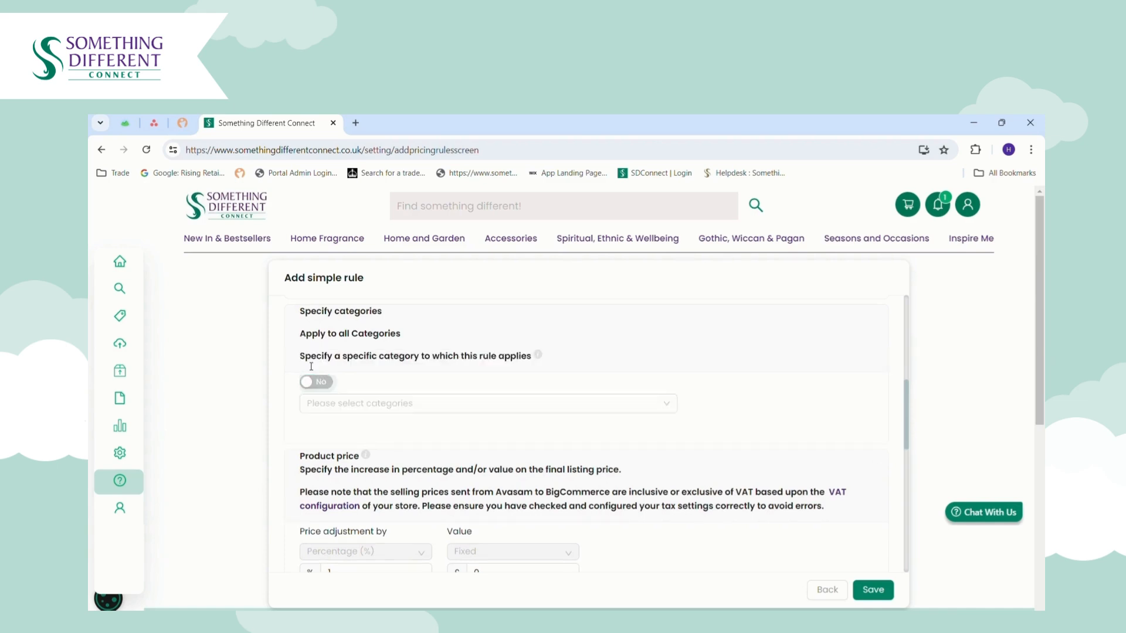
{"action": "left_click", "coordinate": [351, 408]}
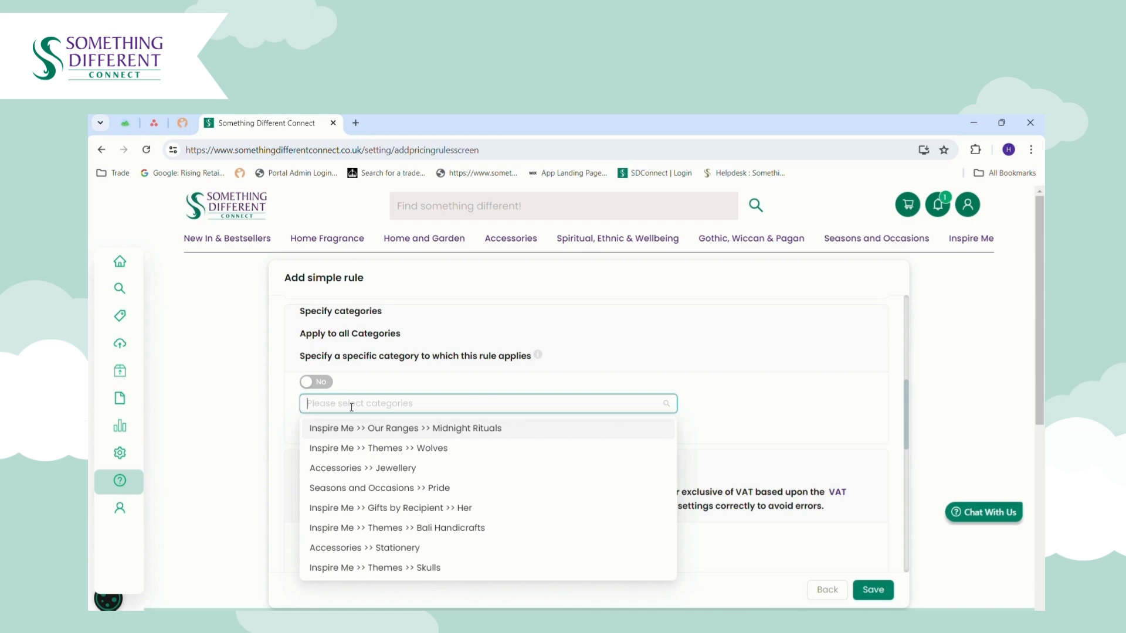
{"action": "left_click", "coordinate": [322, 382]}
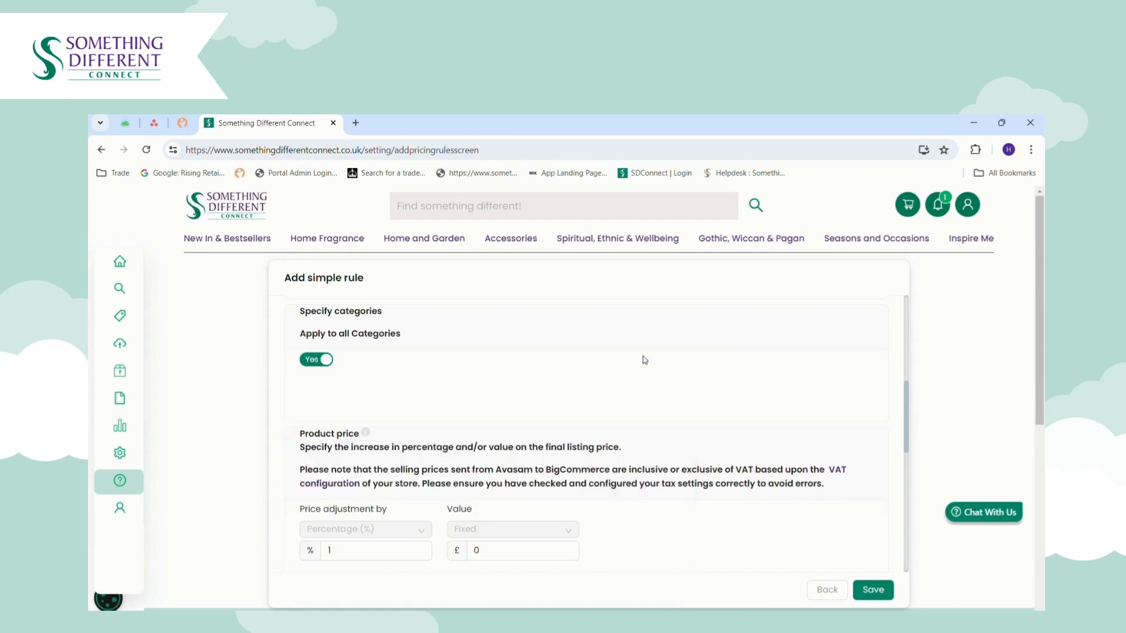
- Set the rule's percentage price adjustment to 100 and clear its fixed price value
{"action": "left_click_drag", "start_coordinate": [908, 410], "coordinate": [915, 441]}
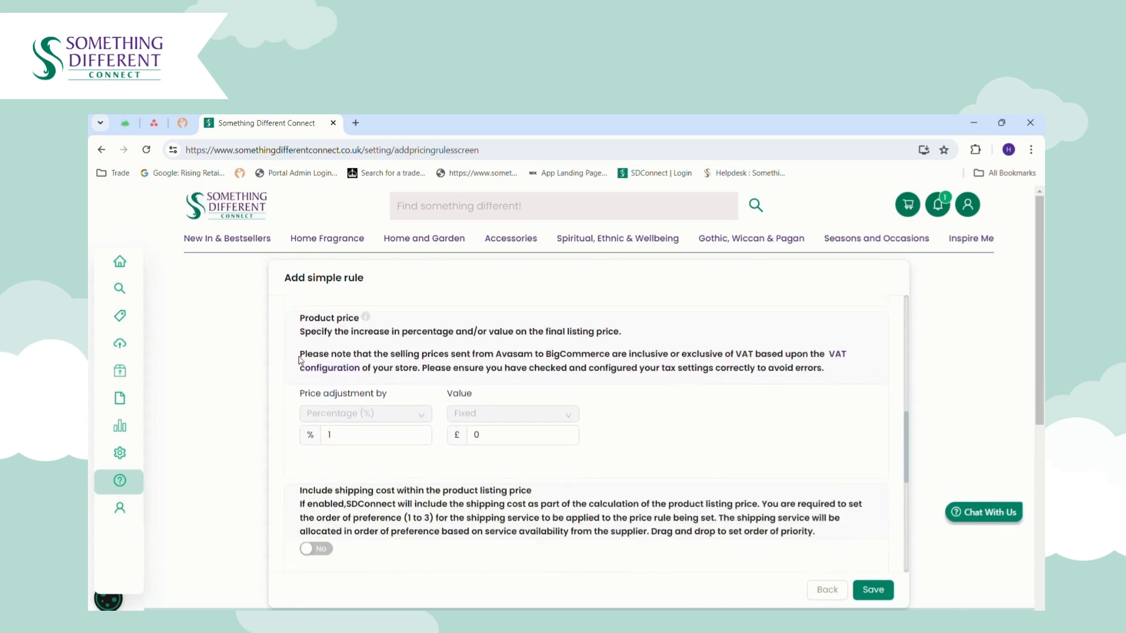
{"action": "left_click", "coordinate": [355, 440]}
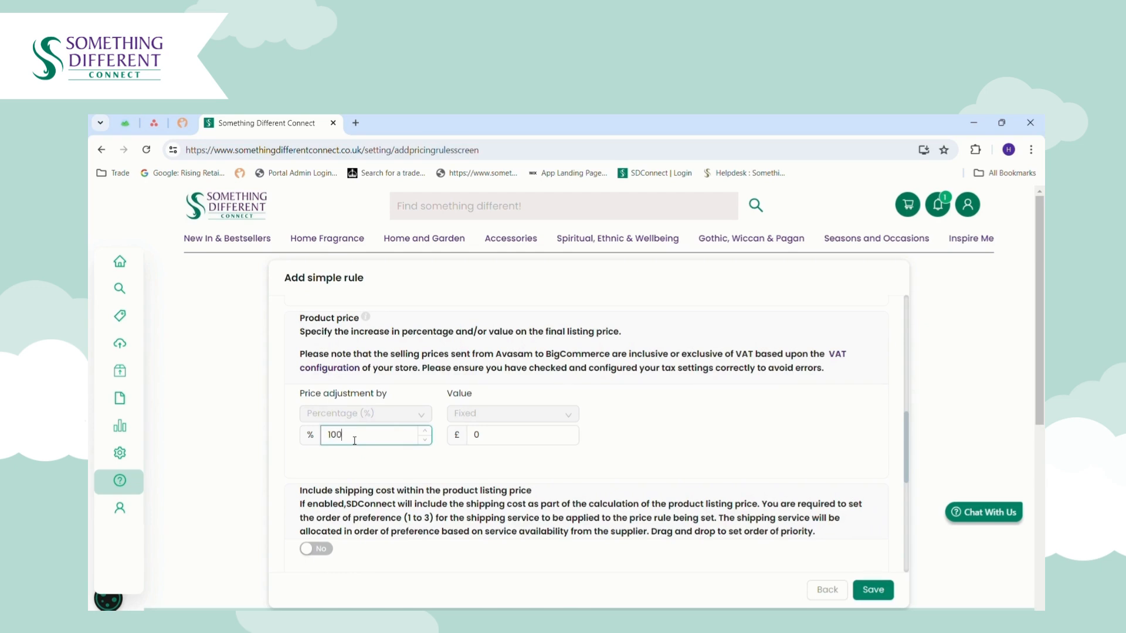
{"action": "left_click", "coordinate": [493, 441]}
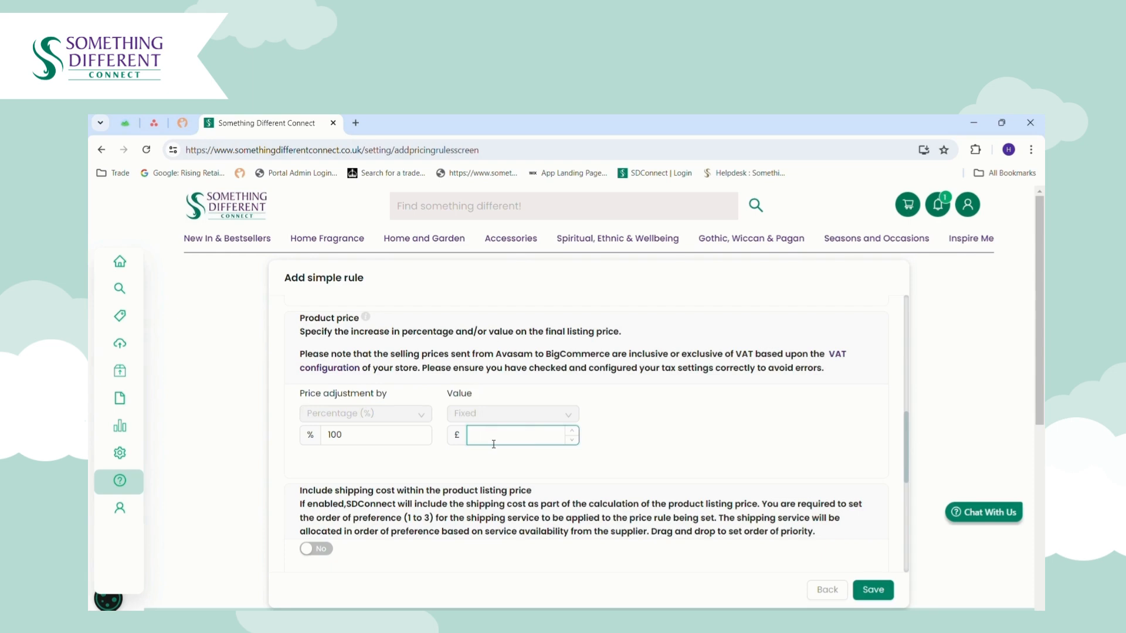
- Check the option to include shipping cost within the product listing price, but leave it switched off
{"action": "scroll", "coordinate": [910, 463], "scroll_direction": "down", "scroll_amount": 2}
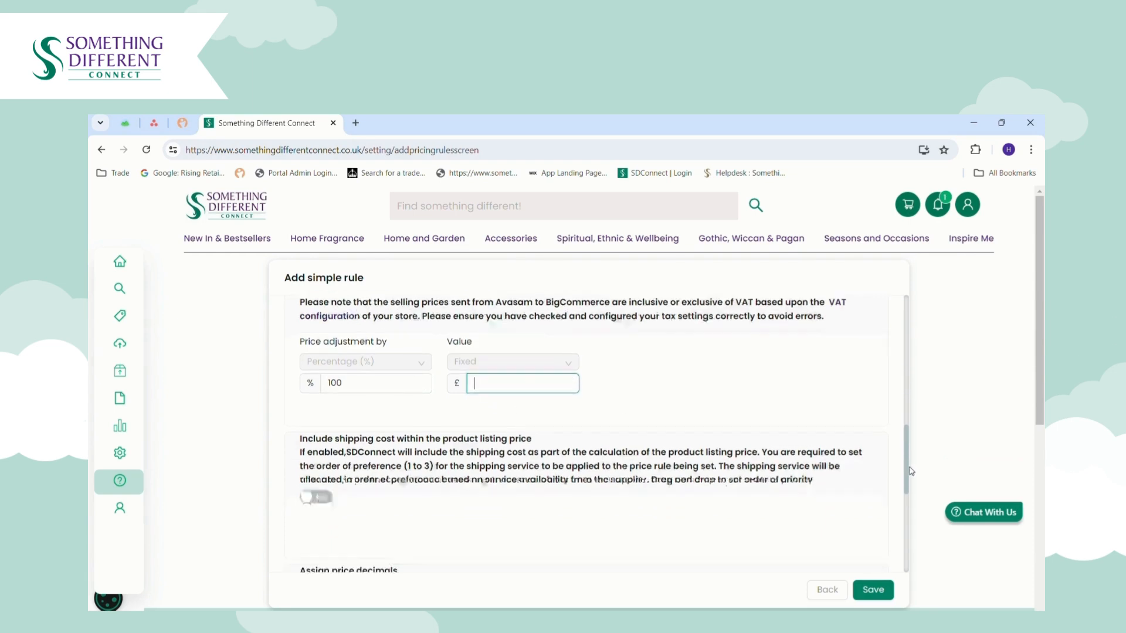
{"action": "scroll", "coordinate": [910, 470], "scroll_direction": "down", "scroll_amount": 2}
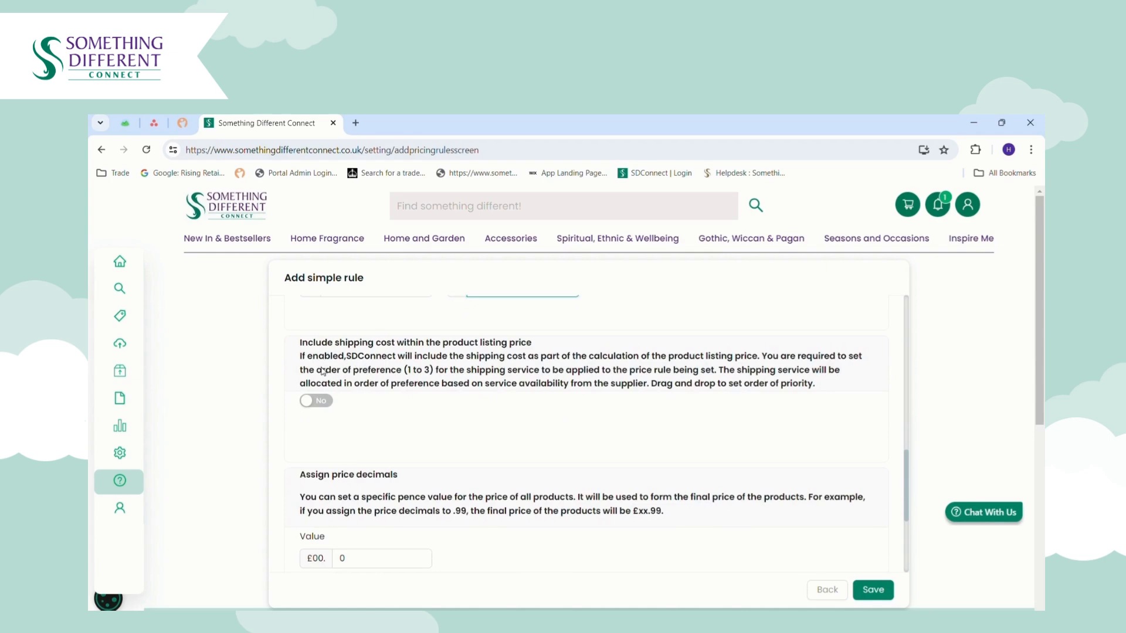
{"action": "left_click", "coordinate": [329, 402]}
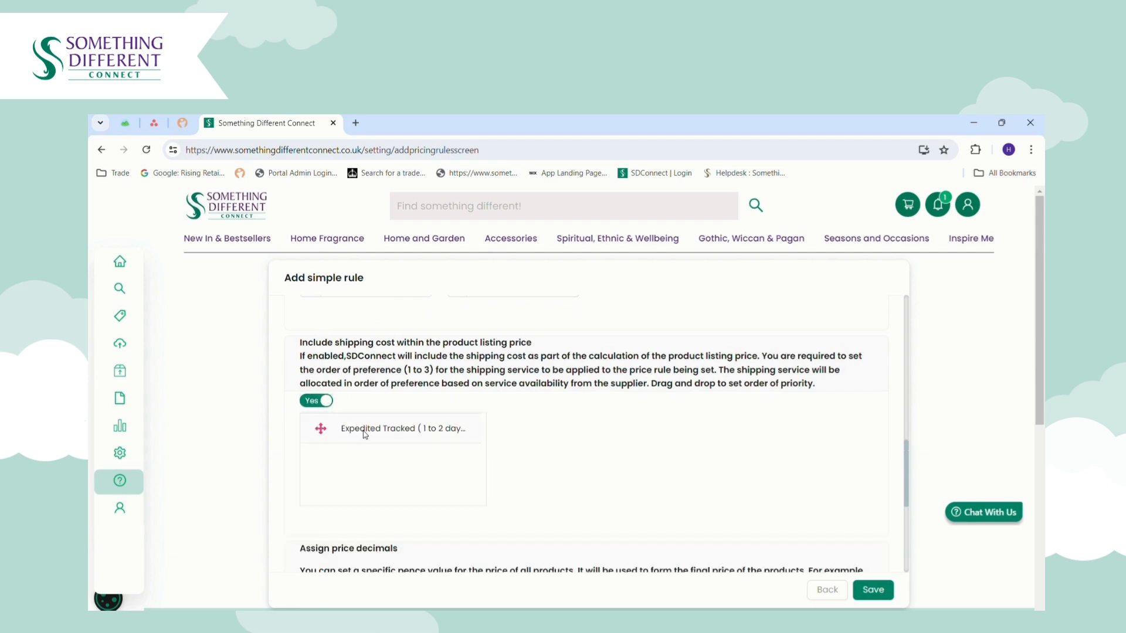
{"action": "left_click", "coordinate": [320, 402]}
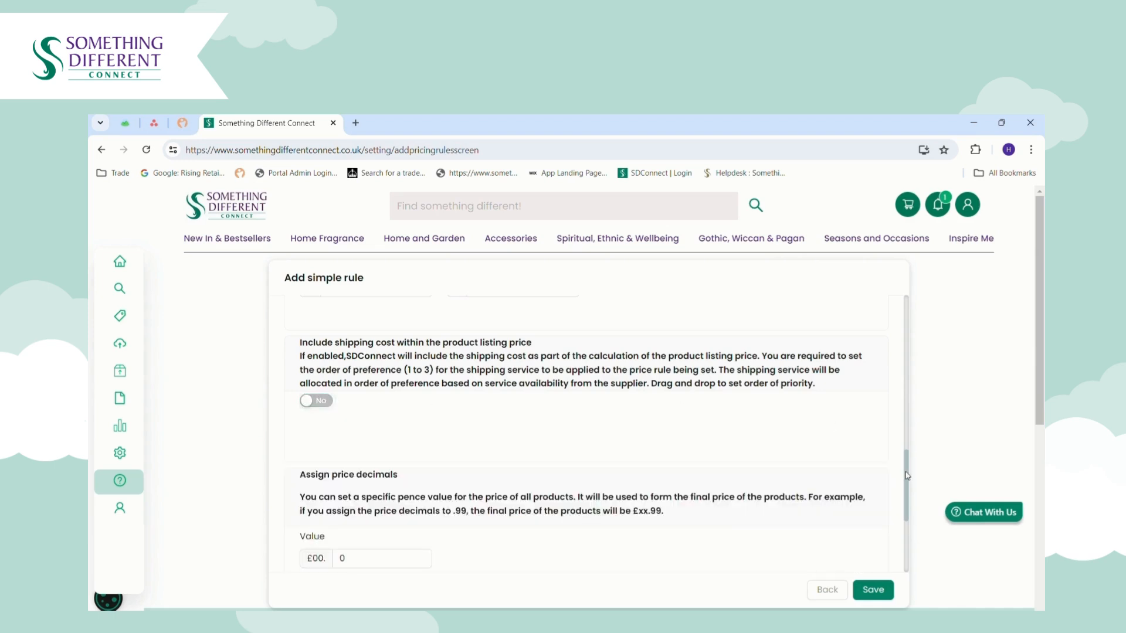
- Set the pricing rule's assigned price decimals to 99
{"action": "left_click_drag", "start_coordinate": [906, 475], "coordinate": [913, 508]}
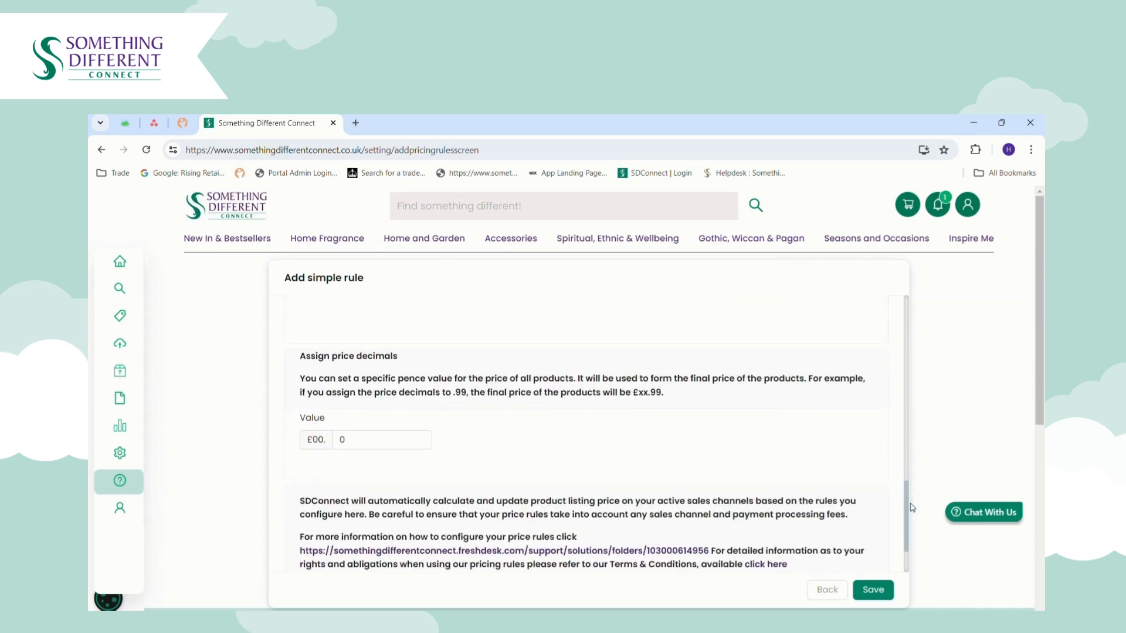
{"action": "left_click", "coordinate": [385, 450]}
{"action": "type", "text": "50"}
{"action": "type", "text": "99"}
- Acknowledge the pricing rule's notice and save the simple rule
{"action": "scroll", "coordinate": [912, 531], "scroll_direction": "down", "scroll_amount": 2}
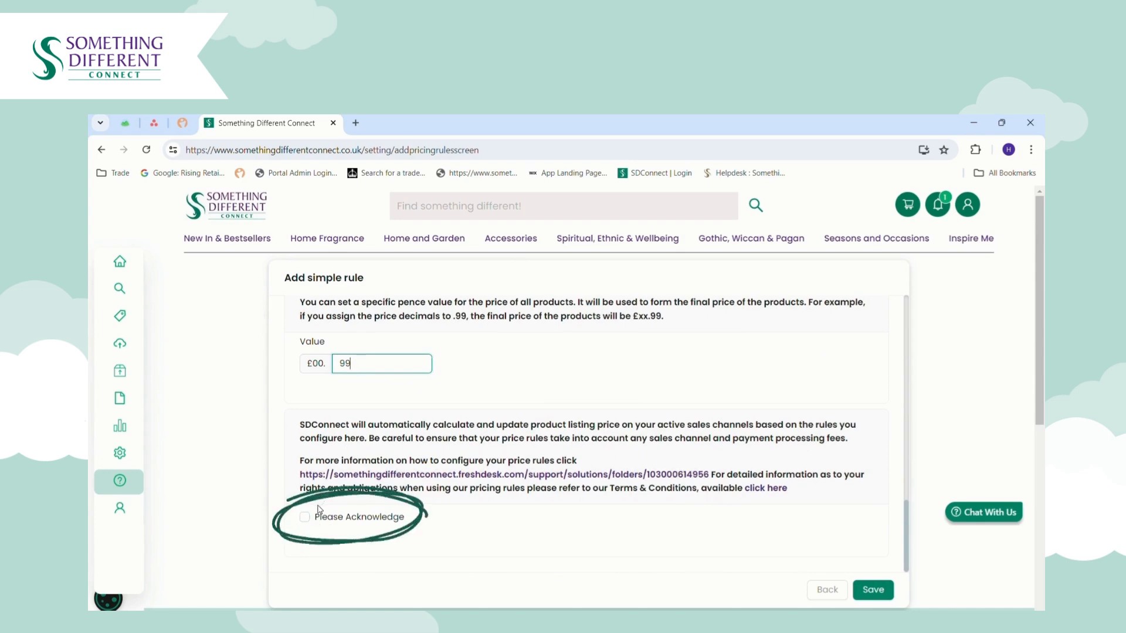
{"action": "left_click", "coordinate": [305, 519]}
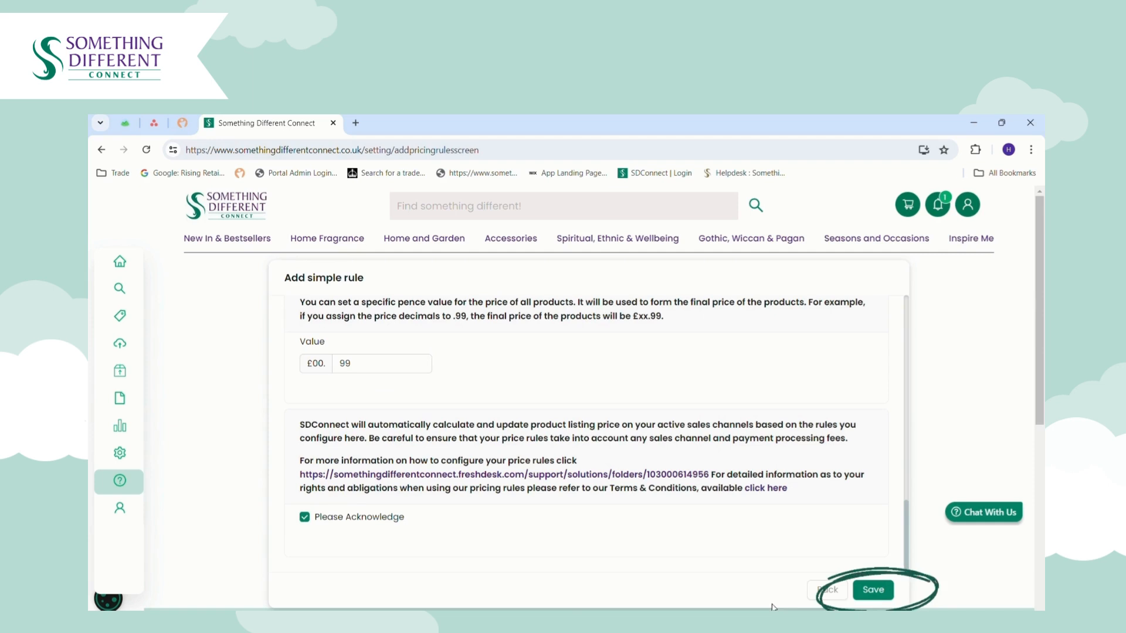
{"action": "left_click", "coordinate": [872, 590]}
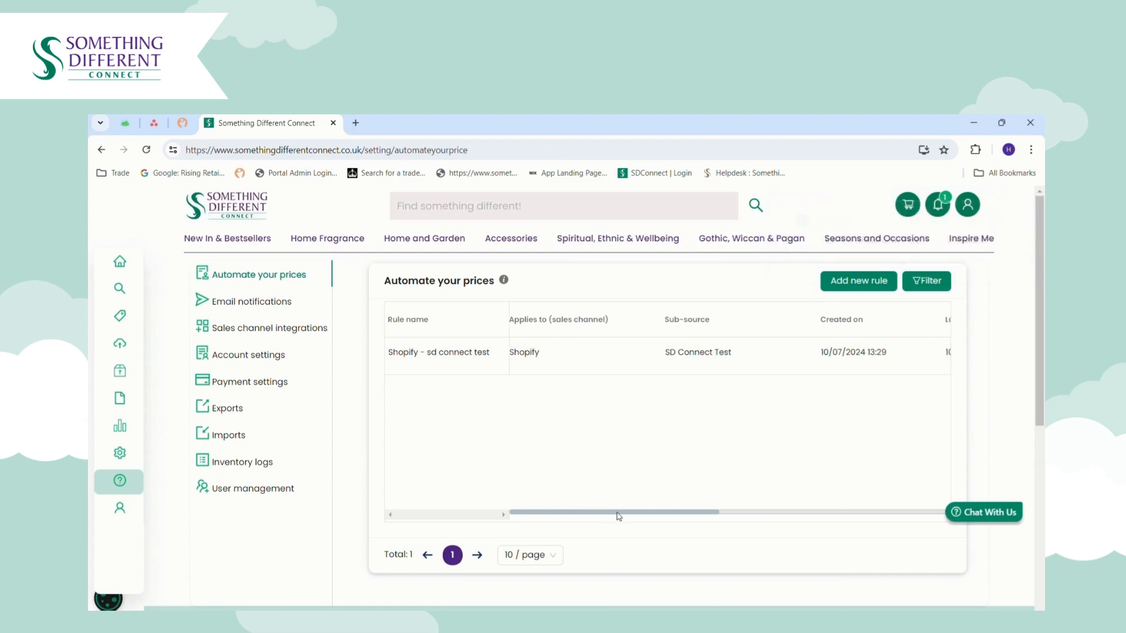
- Deactivate the Shopify - sd connect test pricing rule and activate it again
{"action": "left_click_drag", "start_coordinate": [610, 512], "coordinate": [860, 517]}
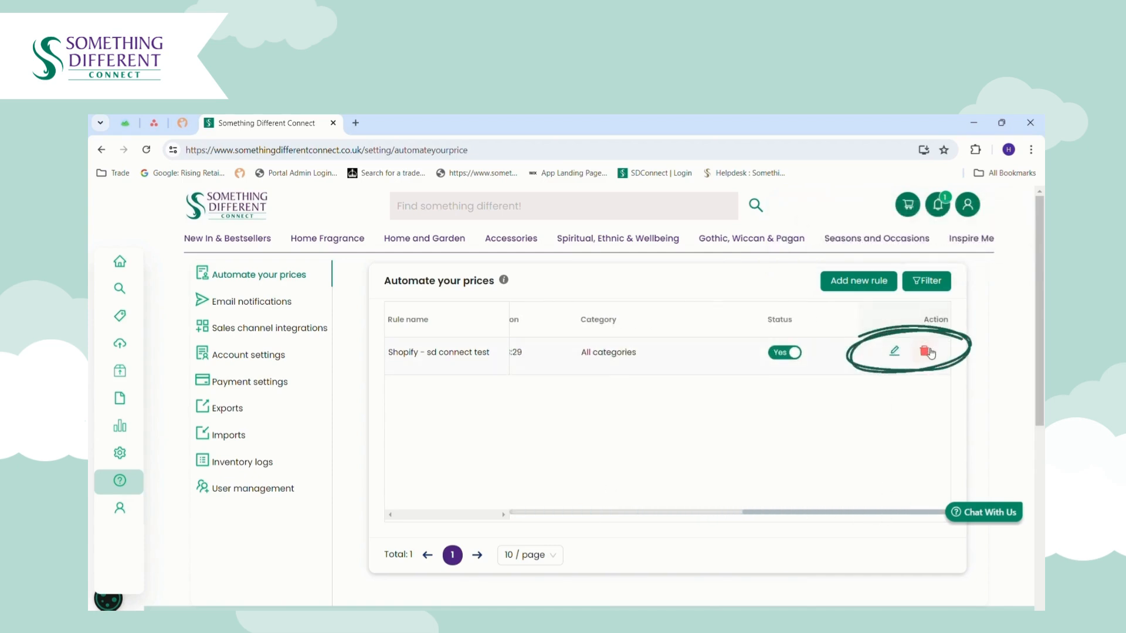
{"action": "left_click", "coordinate": [786, 354]}
{"action": "left_click", "coordinate": [785, 353]}
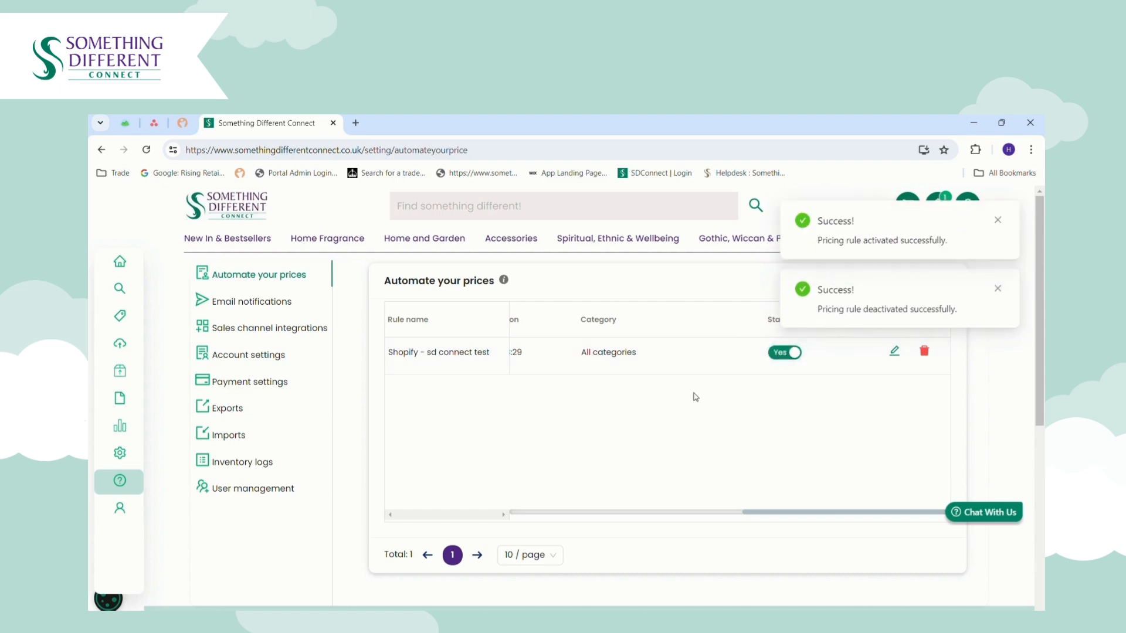
- Open the Shopify SD Connect Test channel listings and check the products' automated selling prices
{"action": "mouse_move", "coordinate": [129, 354]}
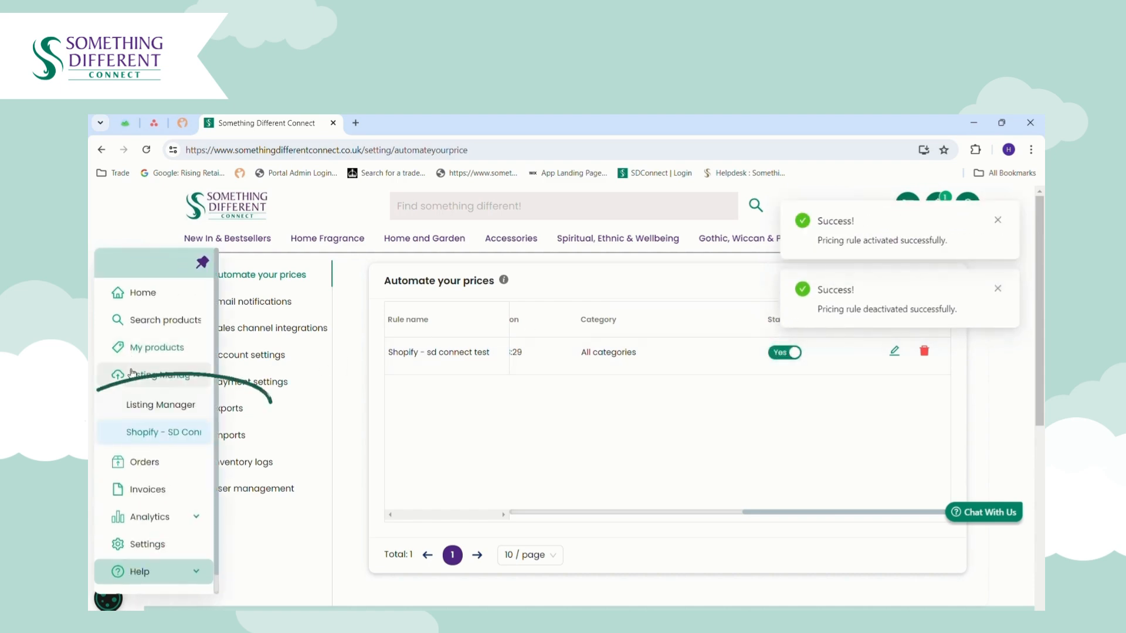
{"action": "left_click", "coordinate": [162, 432]}
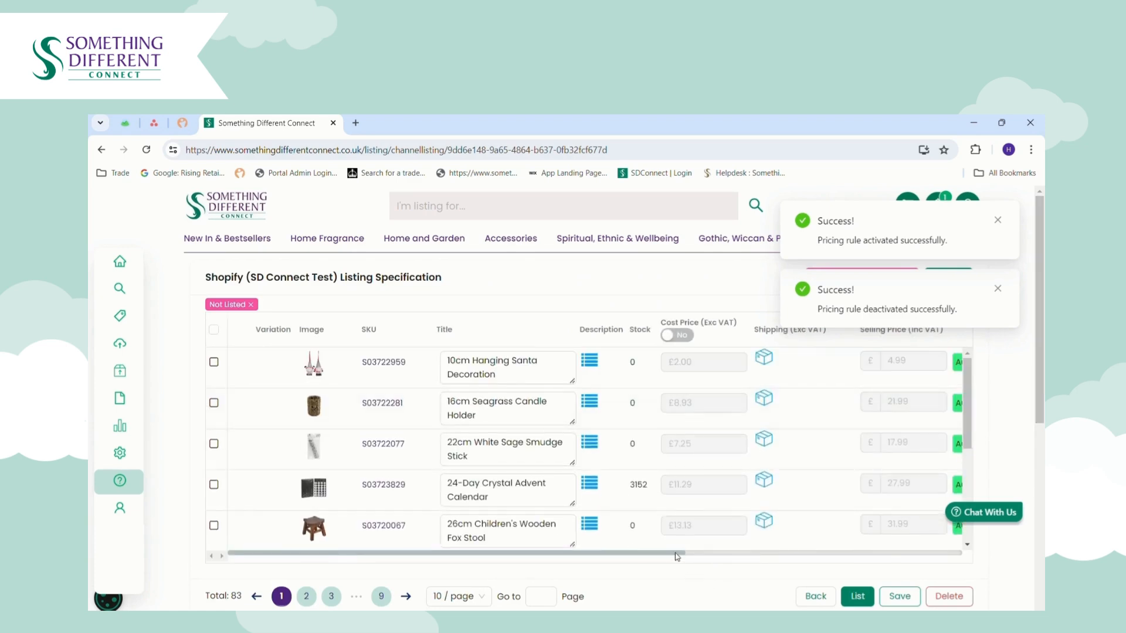
{"action": "left_click_drag", "start_coordinate": [676, 553], "coordinate": [767, 555]}
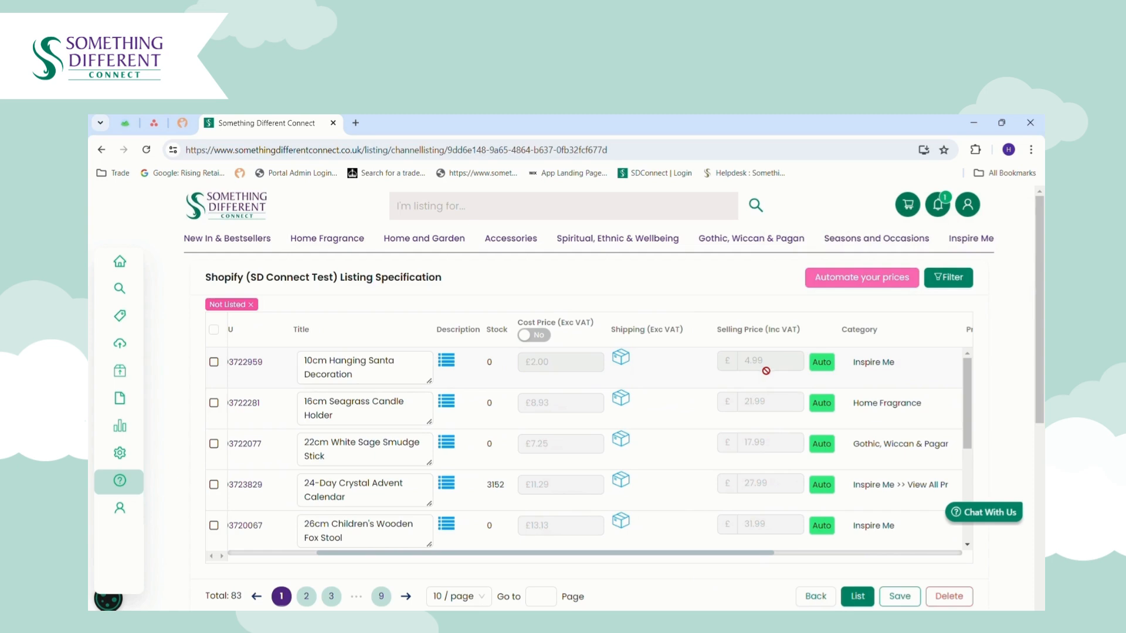
{"action": "mouse_move", "coordinate": [819, 366]}
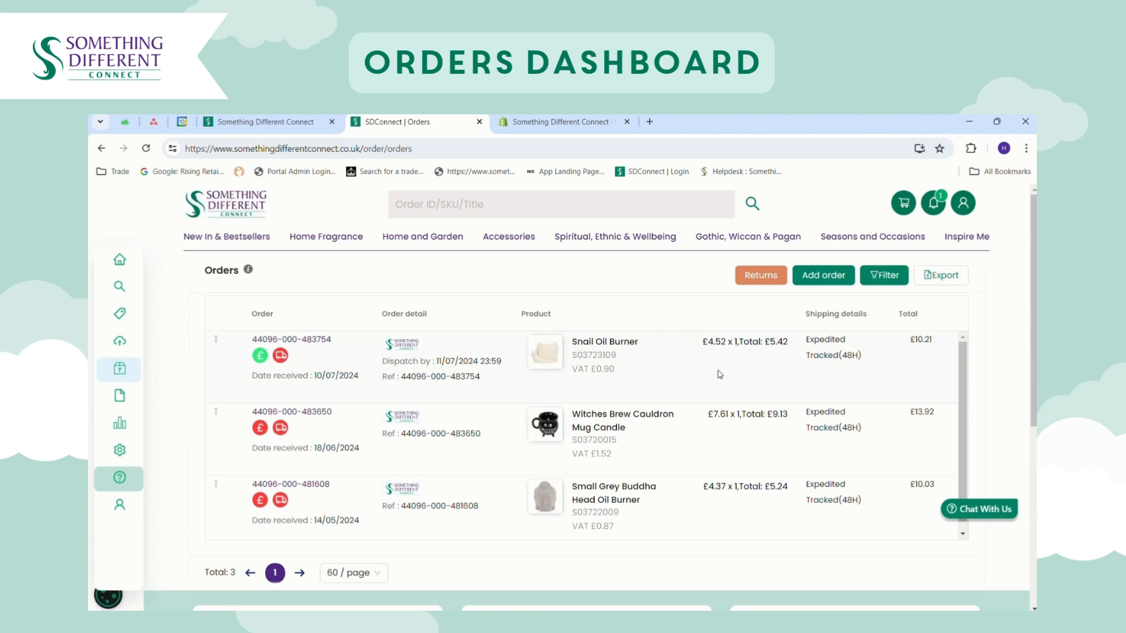
- Check the payment status of the two newest orders and open the Witches Brew Cauldron Mug Candle order for editing
{"action": "mouse_move", "coordinate": [118, 384]}
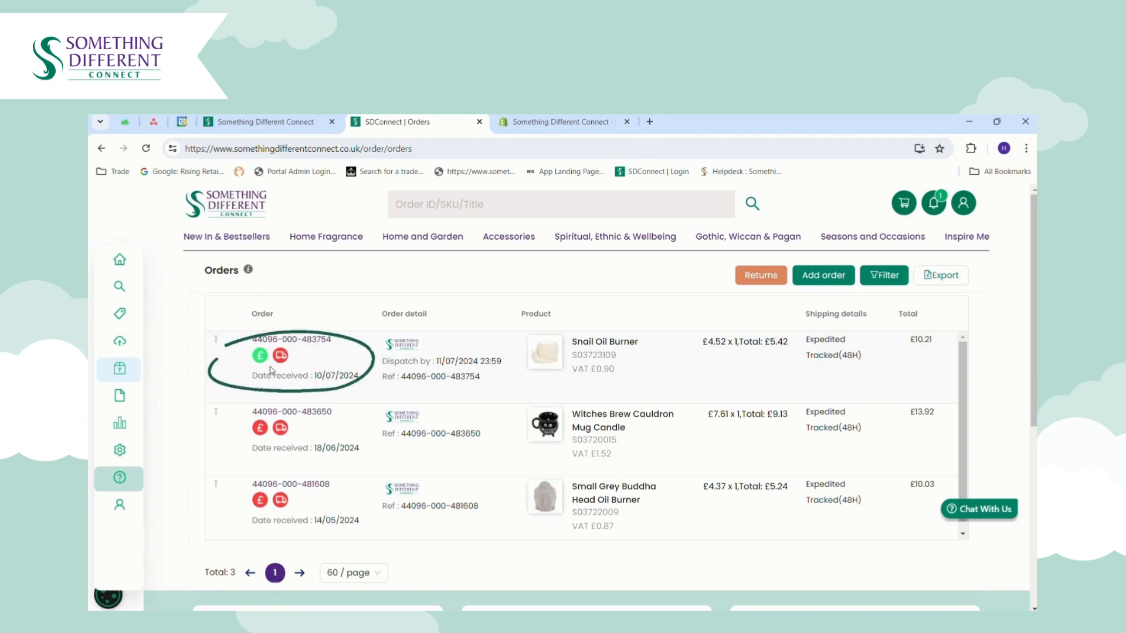
{"action": "mouse_move", "coordinate": [261, 359]}
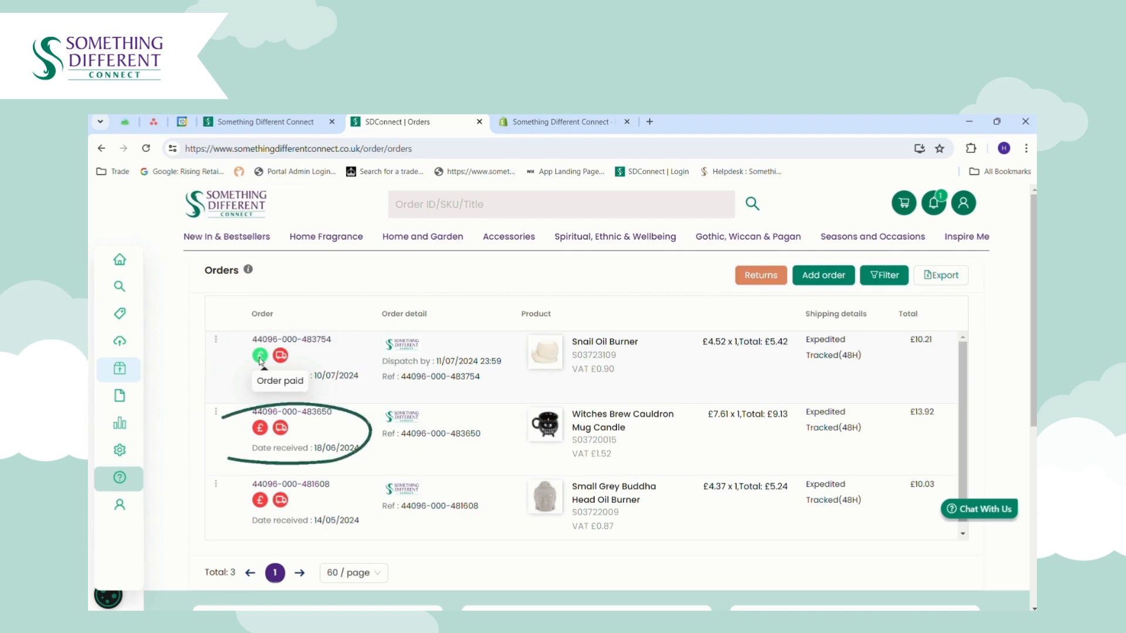
{"action": "mouse_move", "coordinate": [260, 432]}
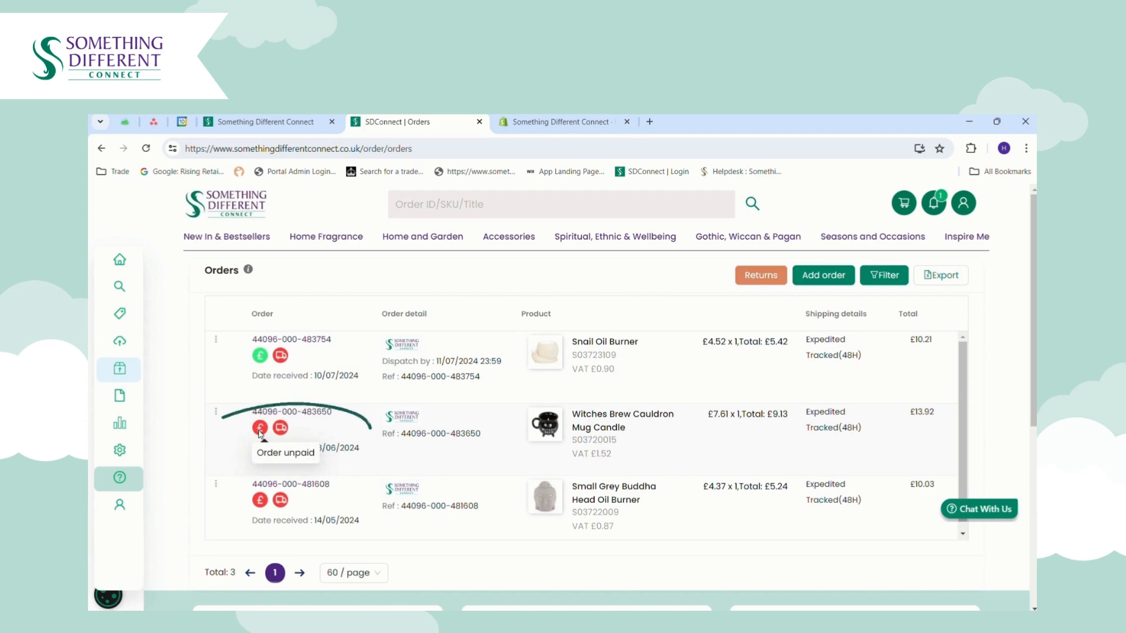
{"action": "left_click", "coordinate": [217, 413]}
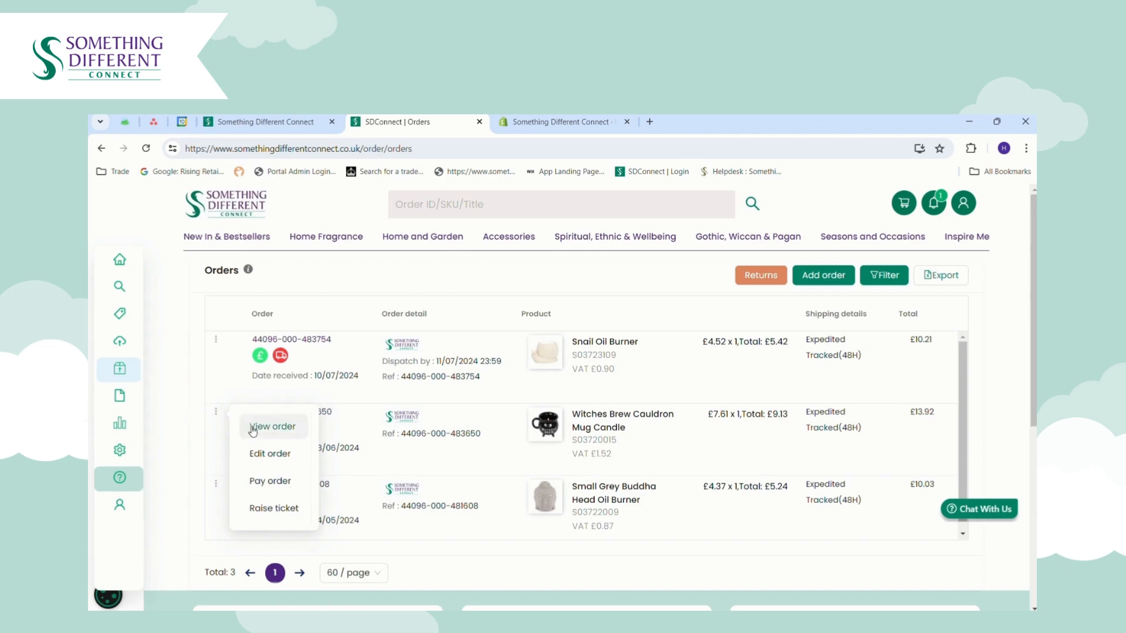
{"action": "left_click", "coordinate": [278, 455]}
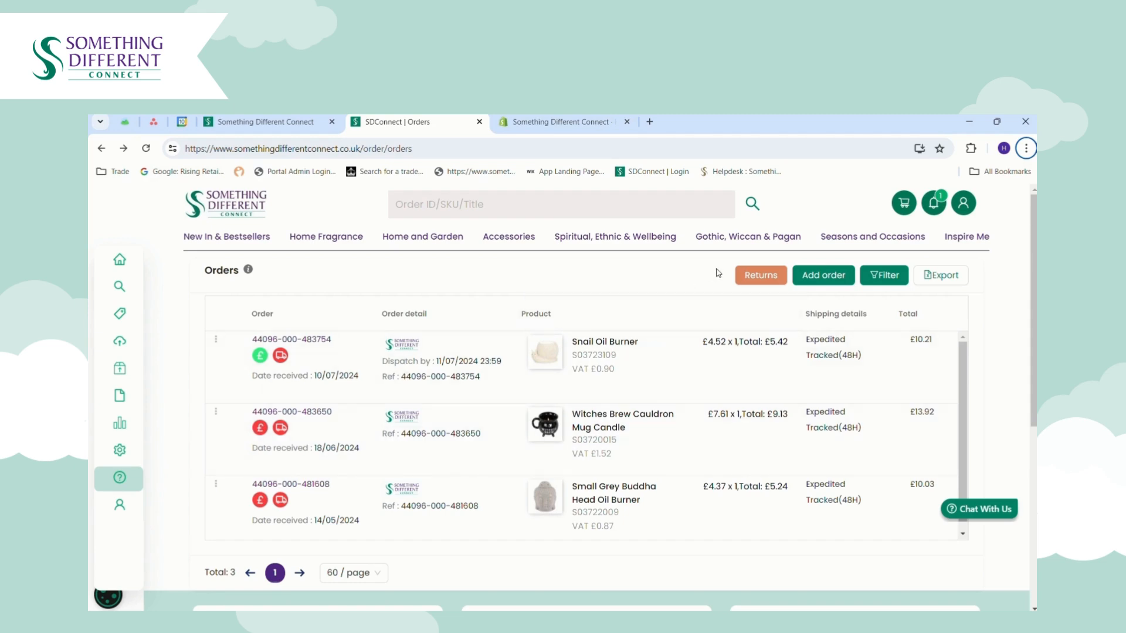
- Open the order returns, then view the help, delivery and contact links at the end of the home page
{"action": "left_click", "coordinate": [760, 276]}
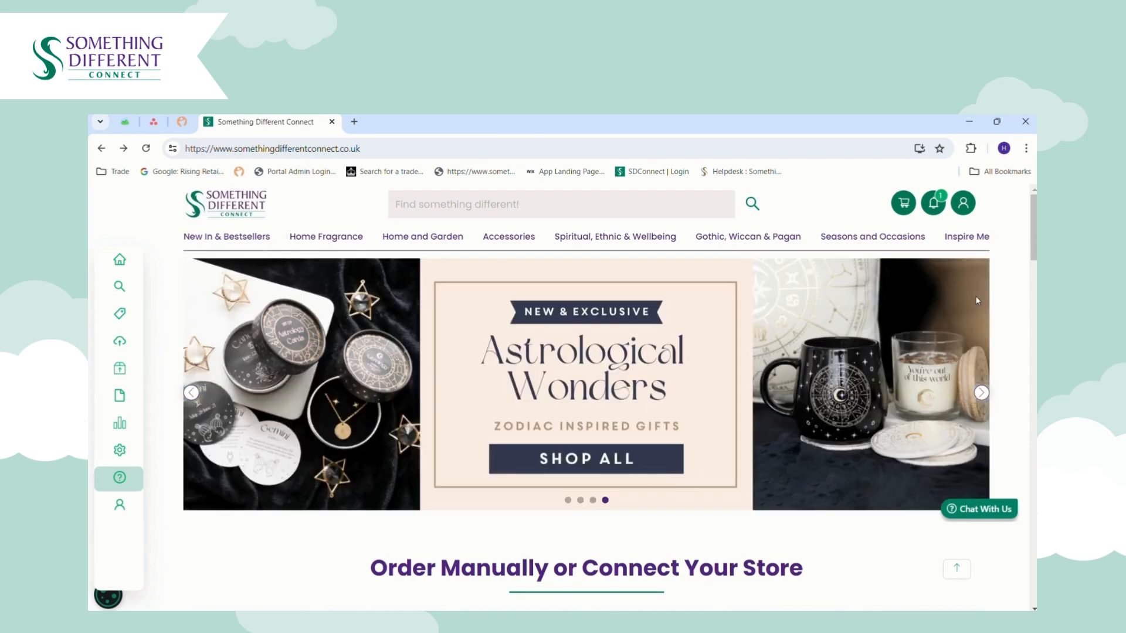
{"action": "left_click_drag", "start_coordinate": [1034, 233], "coordinate": [1035, 575]}
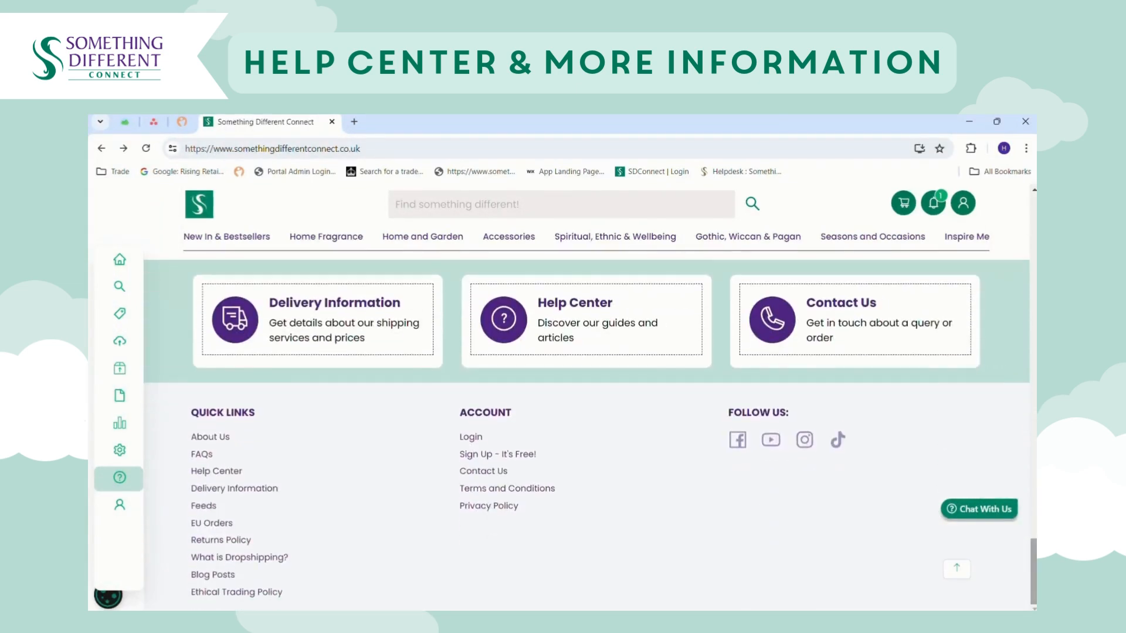